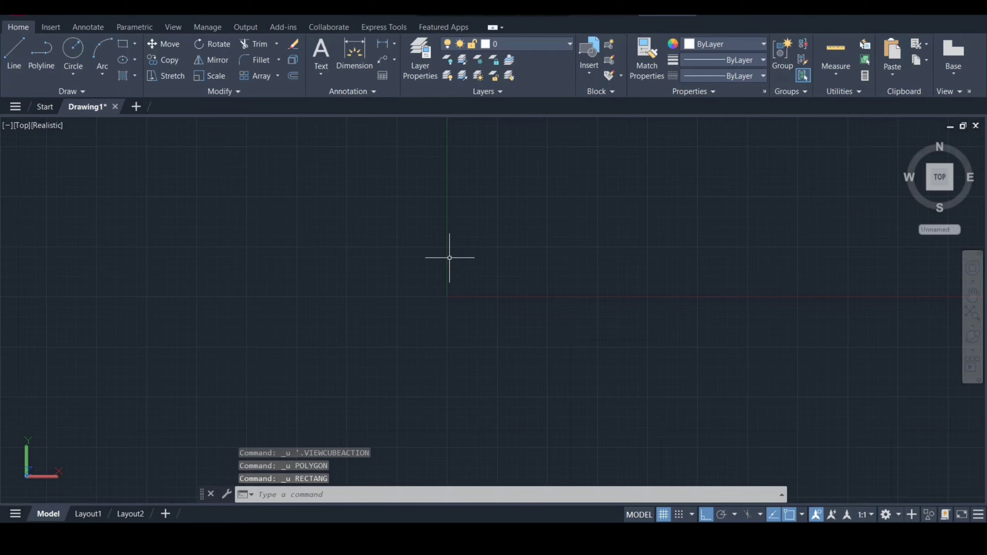
Step: Draw a 40 × 40 square using the rectangle's Dimensions option
{"action": "type", "text": "rec"}
{"action": "key", "text": "Return"}
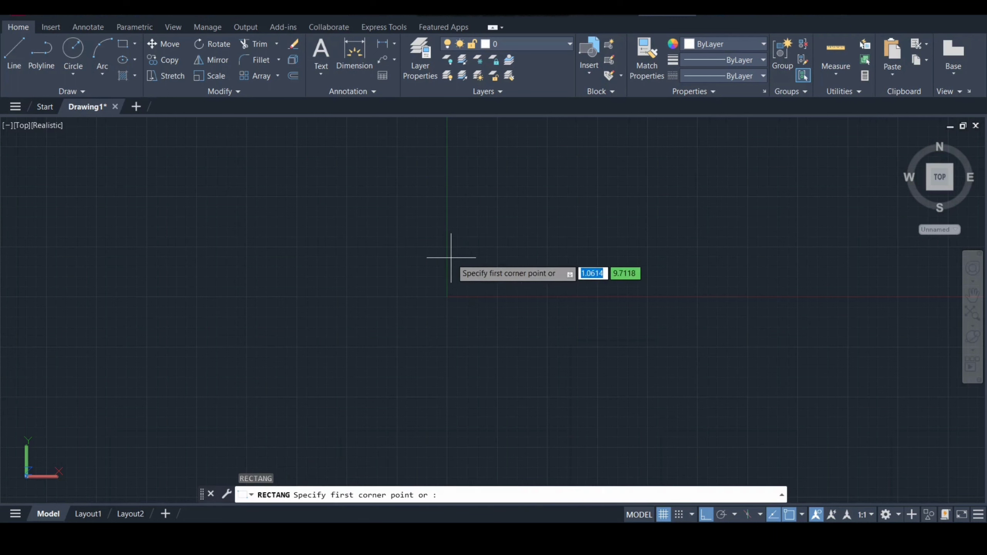
{"action": "left_click", "coordinate": [405, 268]}
{"action": "type", "text": "d"}
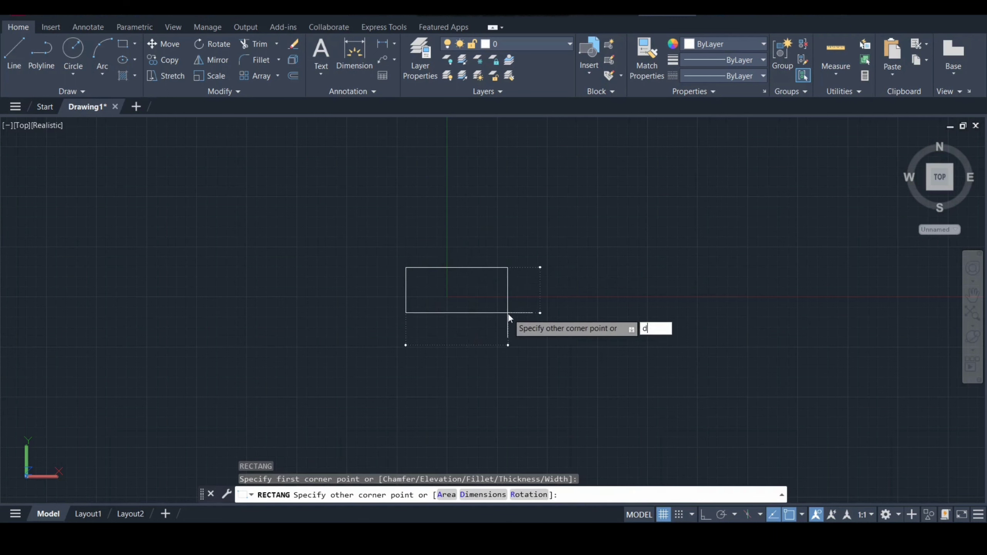
{"action": "key", "text": "Return"}
{"action": "type", "text": "40"}
{"action": "key", "text": "Return"}
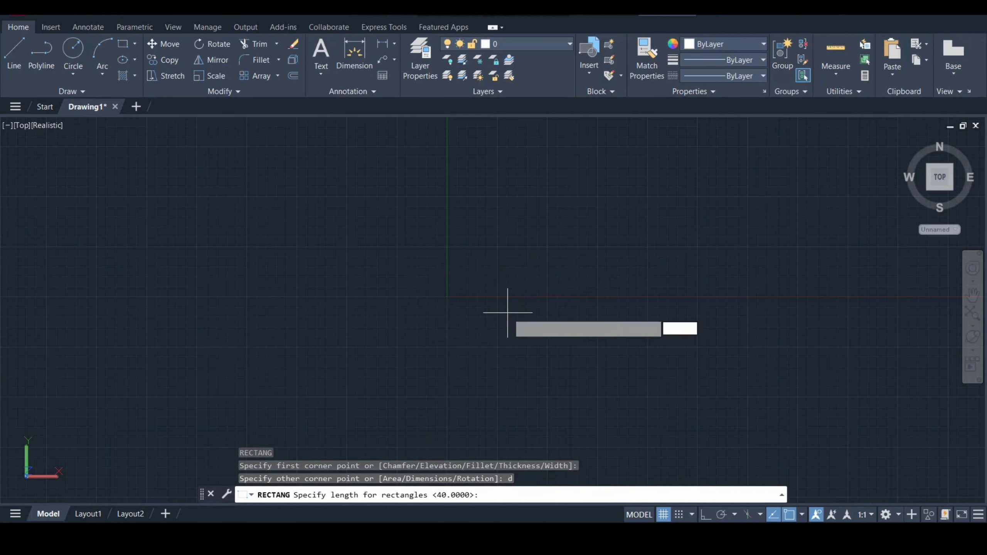
{"action": "type", "text": "40"}
{"action": "key", "text": "Return"}
{"action": "left_click", "coordinate": [507, 313]}
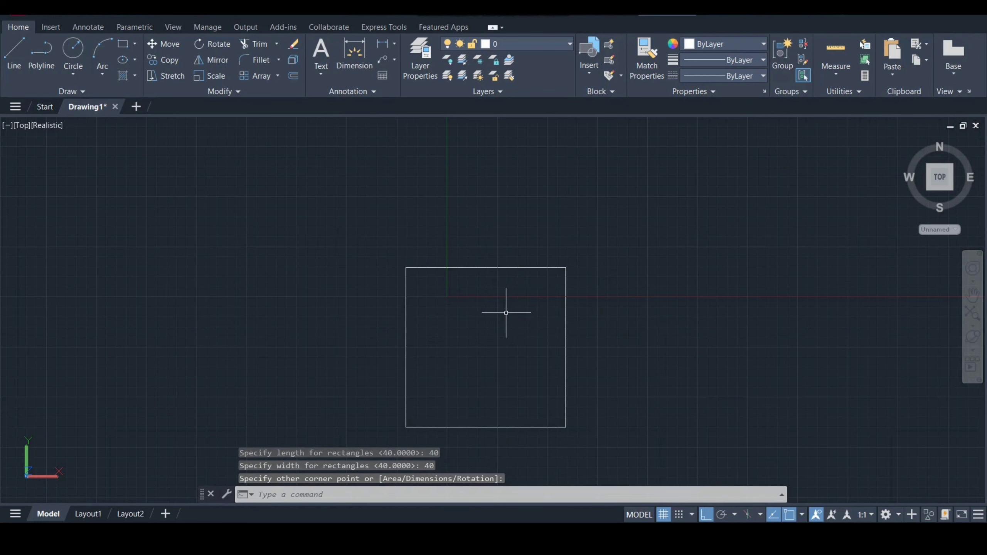
{"action": "middle_click_drag", "start_coordinate": [506, 311], "coordinate": [504, 283]}
Step: Draw an 8-sided circumscribed polygon centred in the square, sized to its top edge
{"action": "type", "text": "pol"}
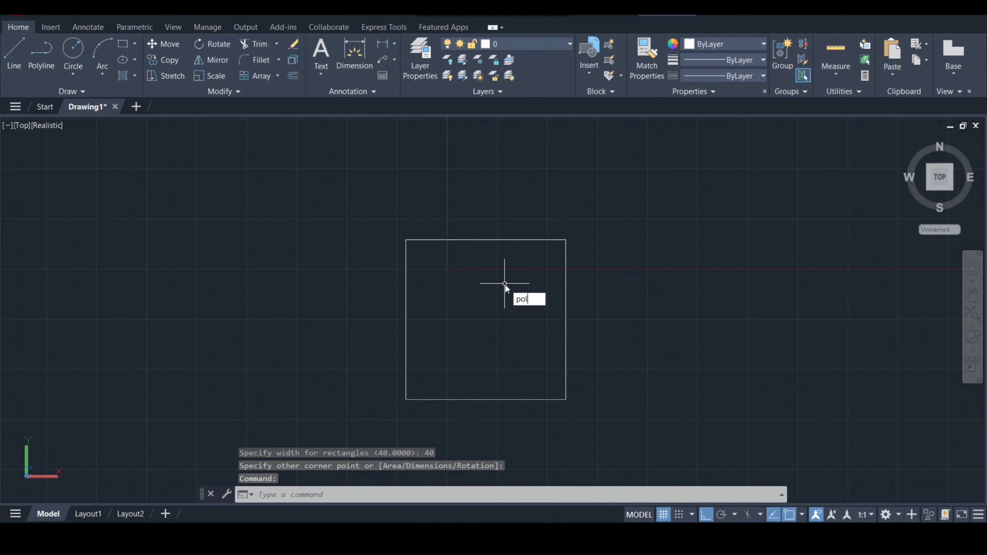
{"action": "key", "text": "Return"}
{"action": "key", "text": "Return"}
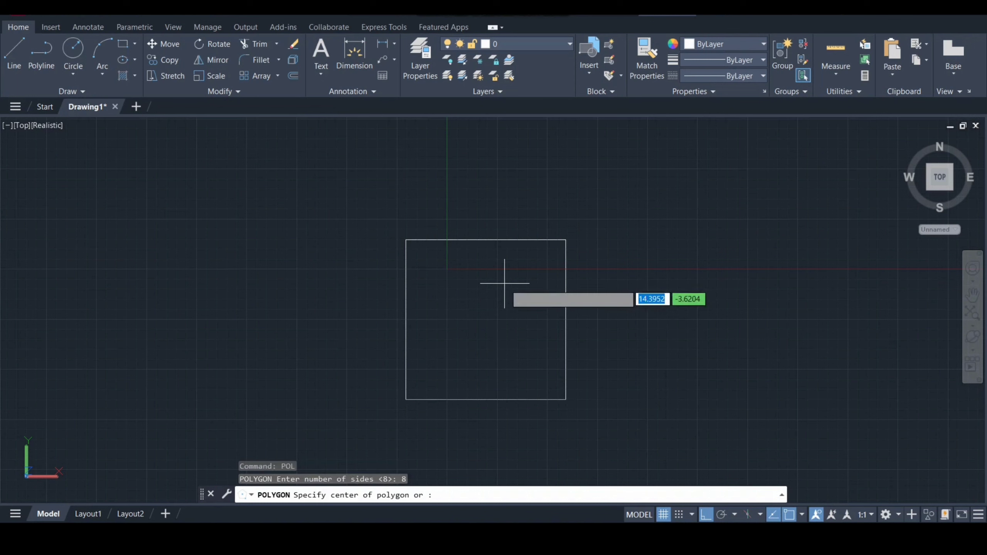
{"action": "left_click", "coordinate": [486, 320]}
{"action": "left_click", "coordinate": [527, 365]}
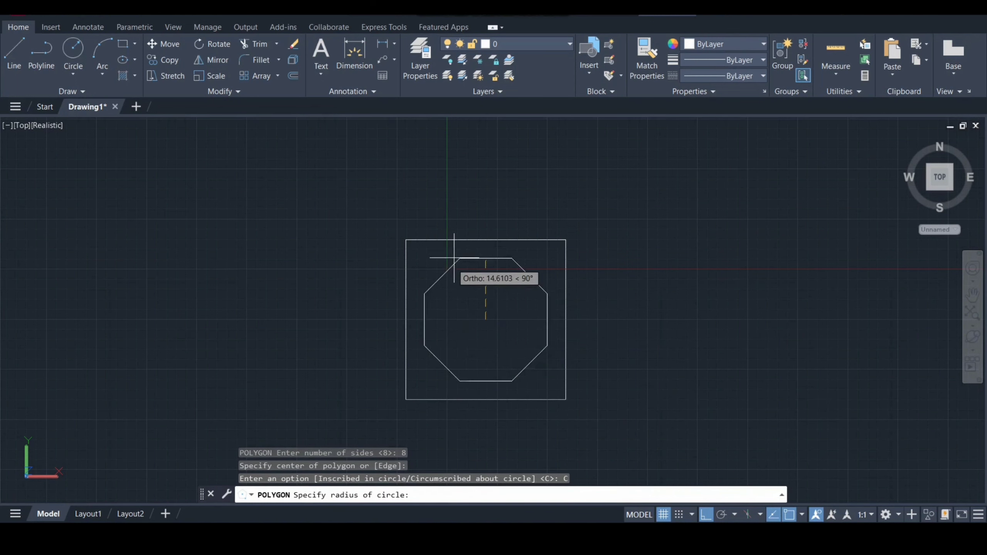
{"action": "left_click", "coordinate": [486, 237]}
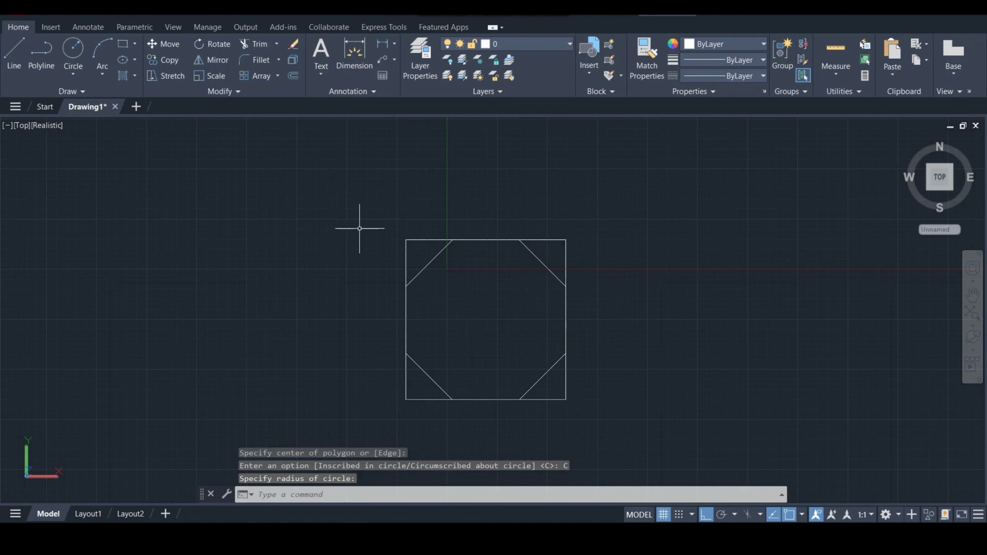
Step: In SW Isometric view, extrude the octagon 30 units into a solid prism
{"action": "left_click", "coordinate": [928, 187]}
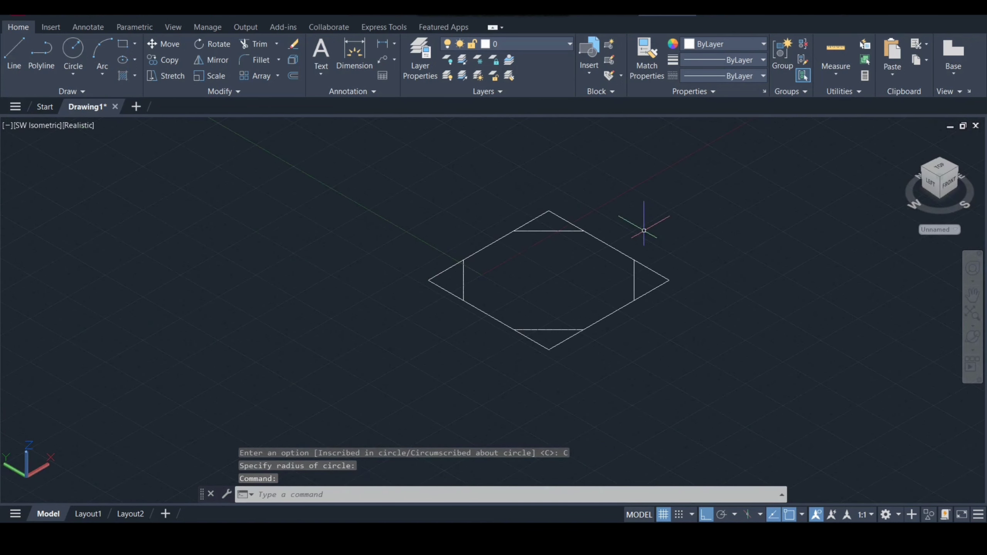
{"action": "scroll", "coordinate": [644, 231], "scroll_direction": "down", "scroll_amount": 2}
{"action": "middle_click_drag", "start_coordinate": [643, 231], "coordinate": [580, 282]}
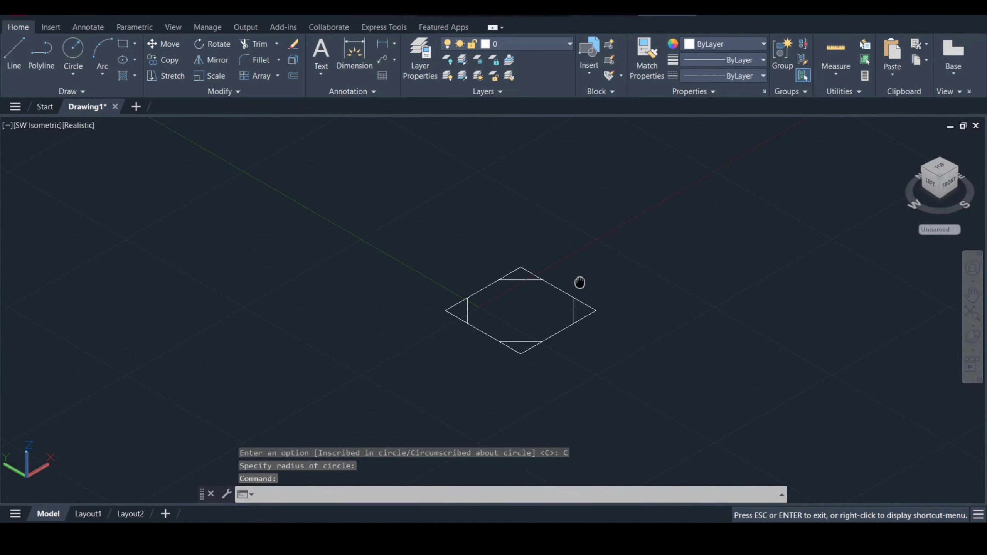
{"action": "scroll", "coordinate": [579, 274], "scroll_direction": "up", "scroll_amount": 2}
{"action": "type", "text": "ext"}
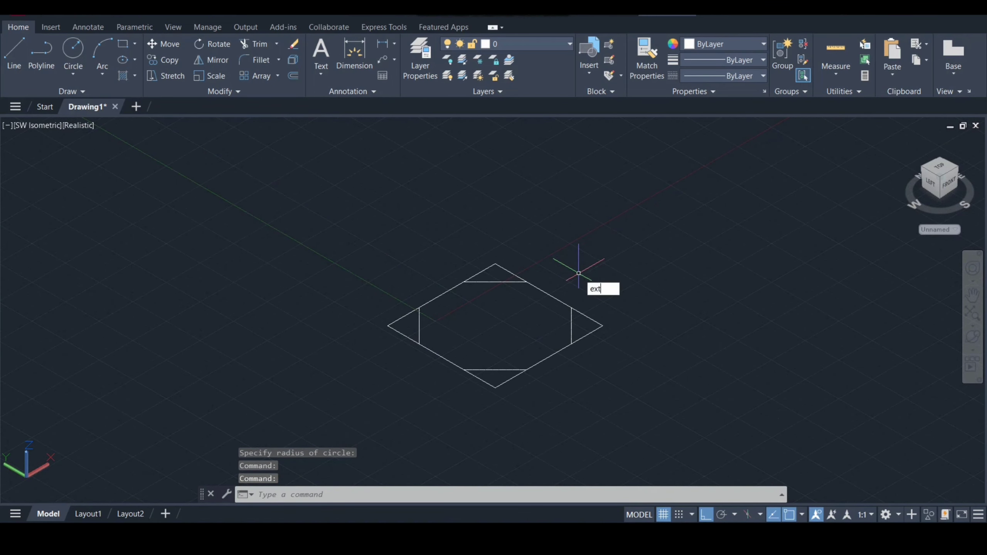
{"action": "key", "text": "Return"}
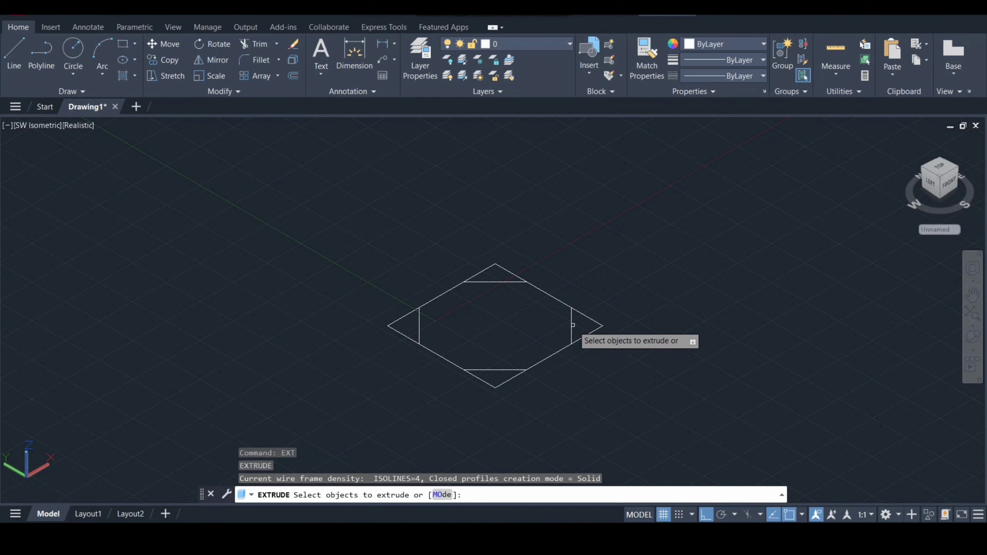
{"action": "left_click", "coordinate": [572, 325]}
{"action": "key", "text": "Return"}
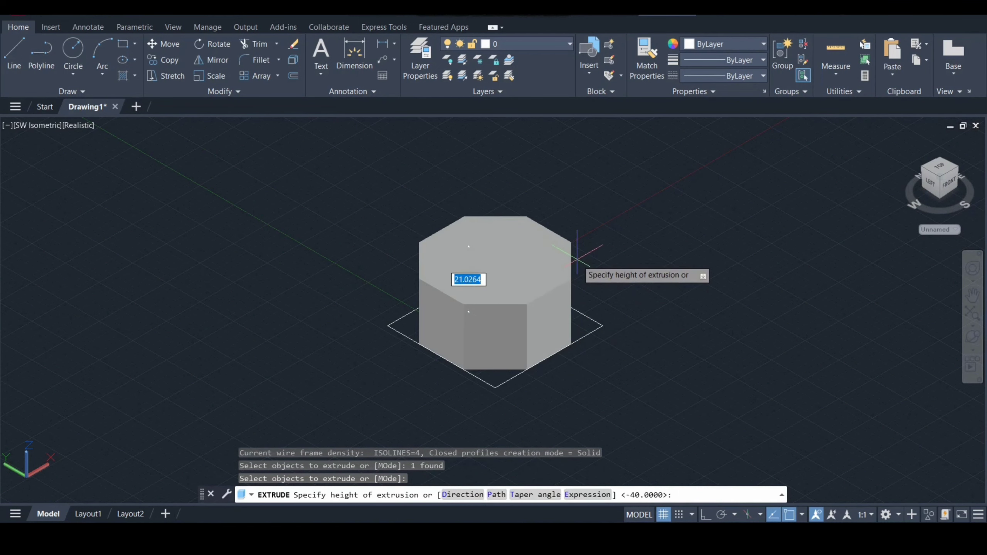
{"action": "type", "text": "0"}
{"action": "key", "text": "Return"}
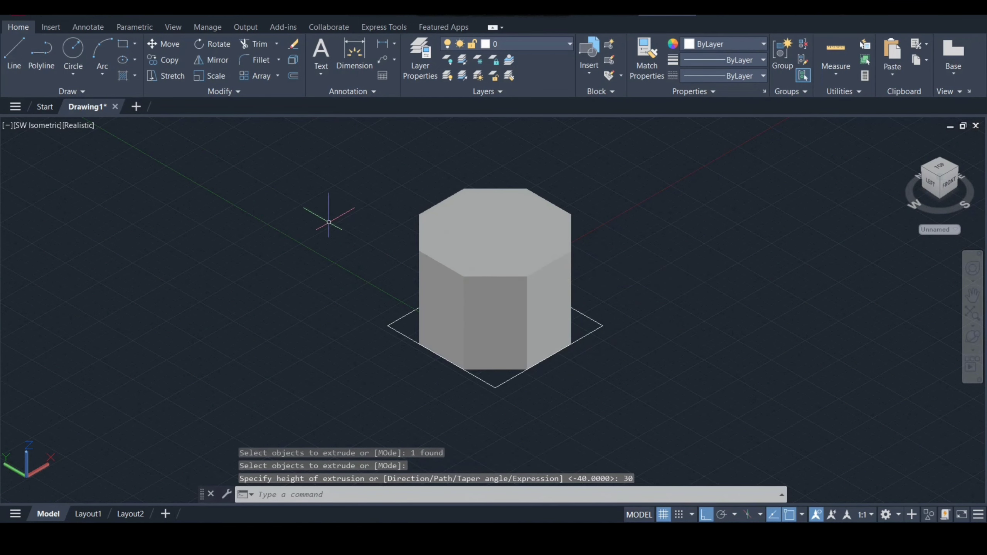
Step: Turn off the grid with F7 and begin another extrusion
{"action": "key", "text": "F7"}
{"action": "type", "text": "ext"}
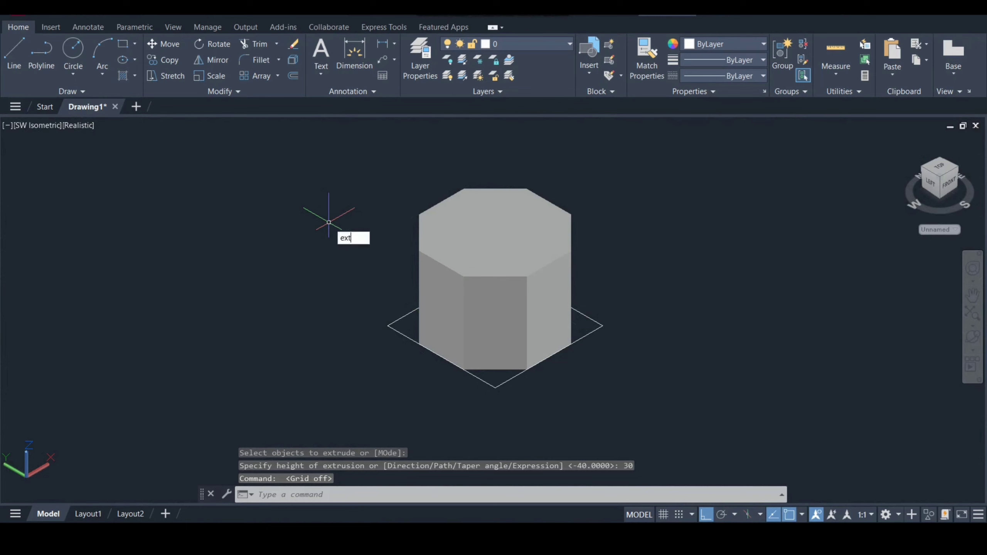
{"action": "key", "text": "Return"}
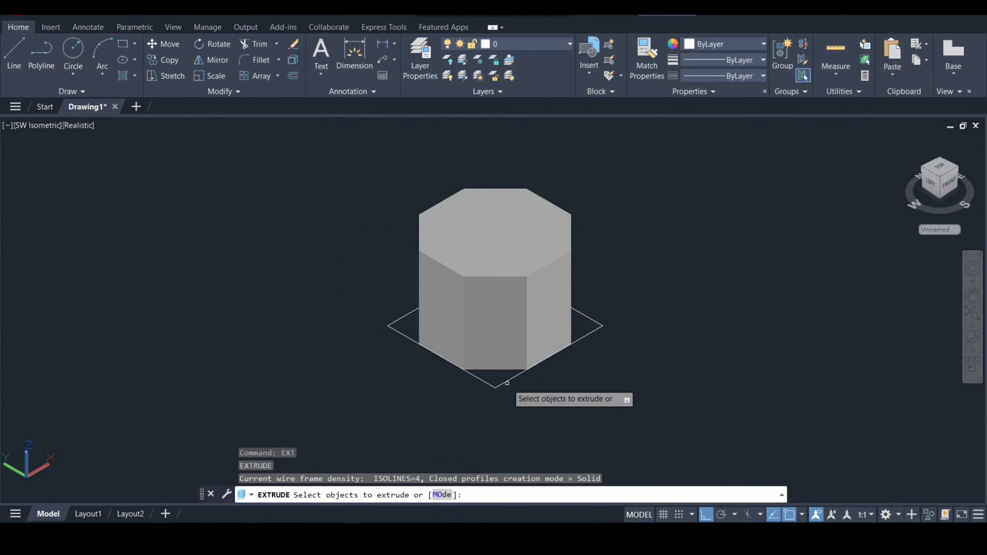
Step: Extrude the square 40 units into a block and pan to centre the model
{"action": "left_click", "coordinate": [507, 383]}
{"action": "key", "text": "Return"}
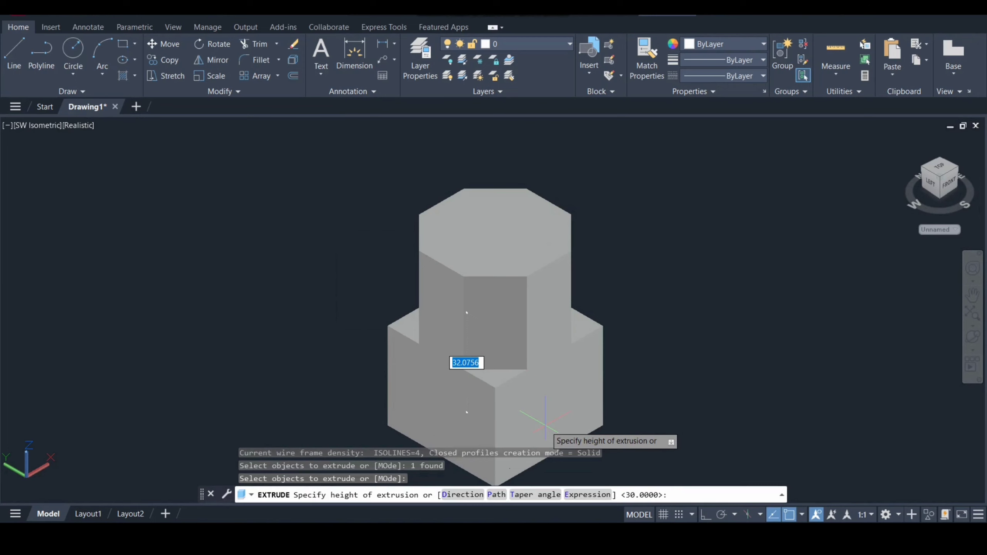
{"action": "type", "text": "40"}
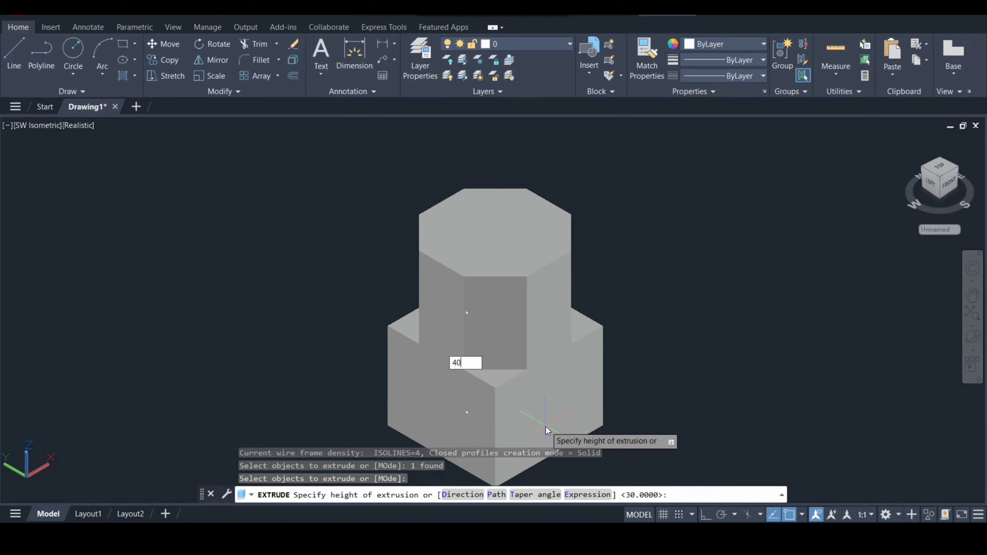
{"action": "key", "text": "Return"}
{"action": "type", "text": "p"}
{"action": "key", "text": "Return"}
{"action": "left_click_drag", "start_coordinate": [609, 339], "coordinate": [633, 305]}
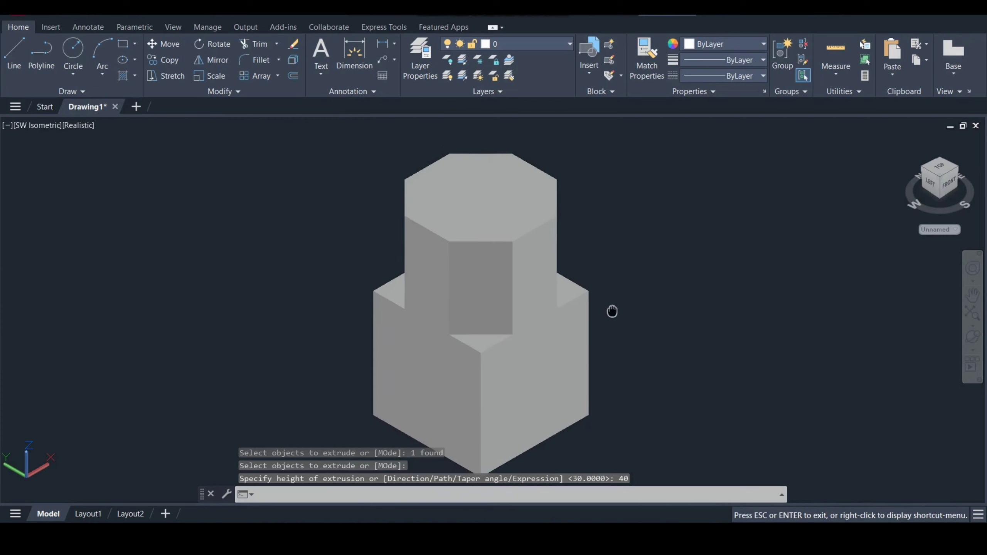
{"action": "key", "text": "Escape"}
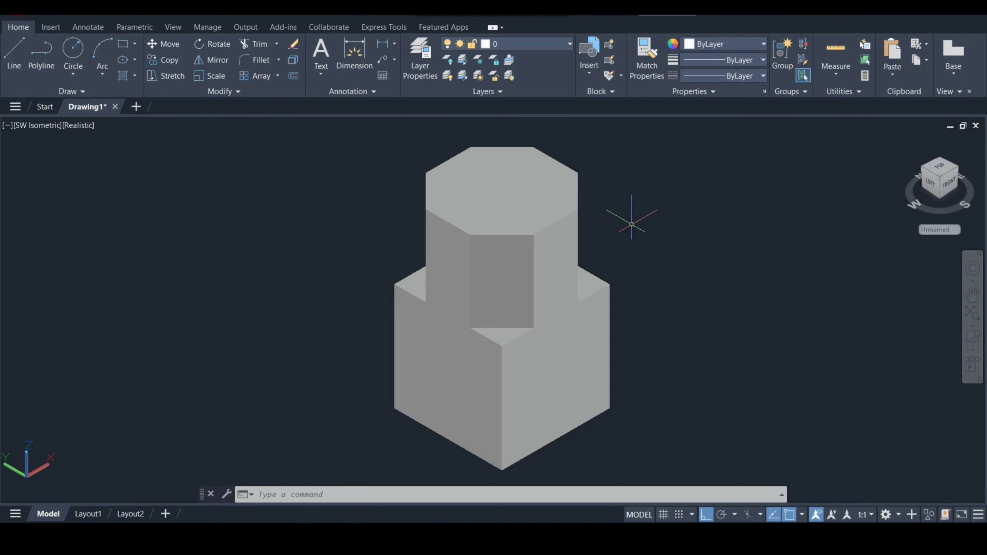
Step: Draw a two-point circle across the octagon's top, corner to corner
{"action": "type", "text": "c"}
{"action": "key", "text": "Return"}
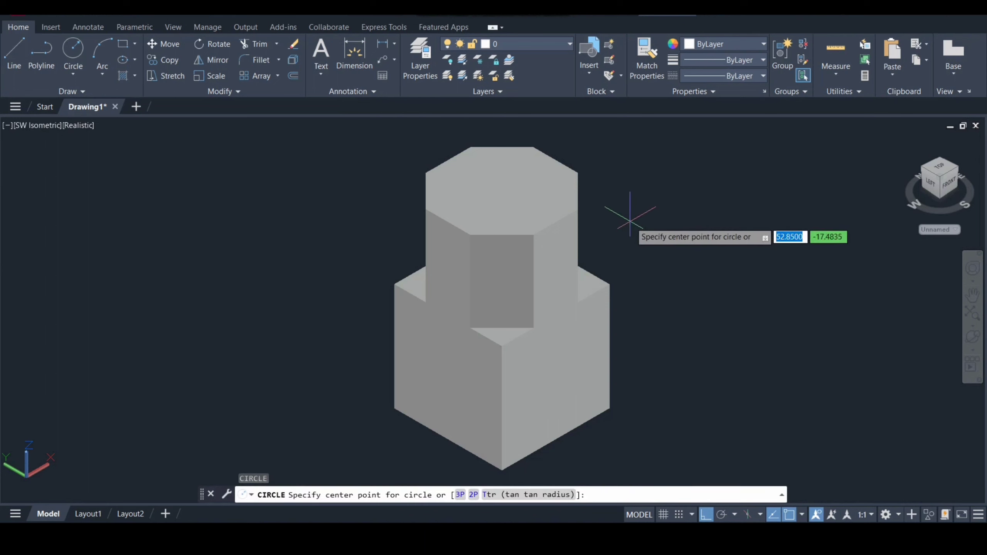
{"action": "type", "text": "2"}
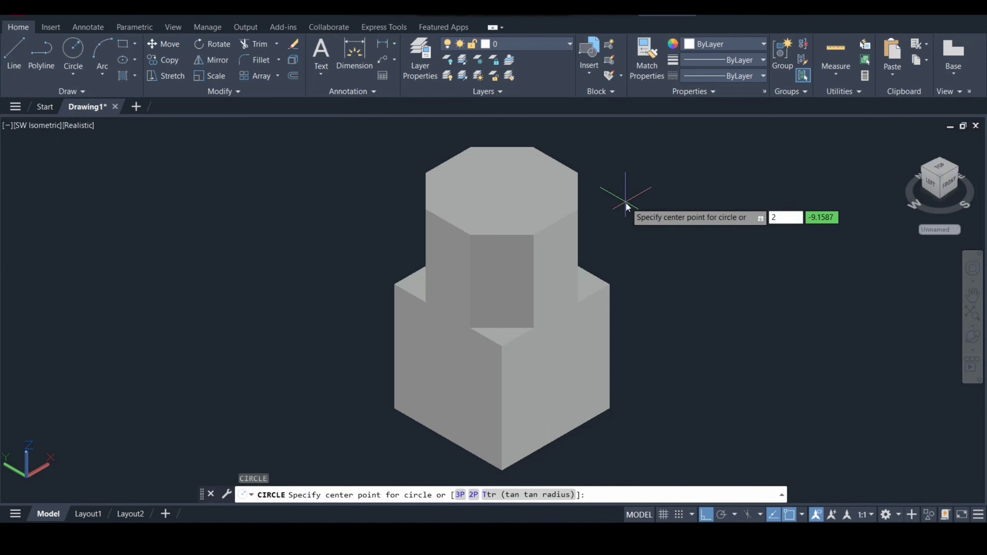
{"action": "type", "text": "p"}
{"action": "key", "text": "Return"}
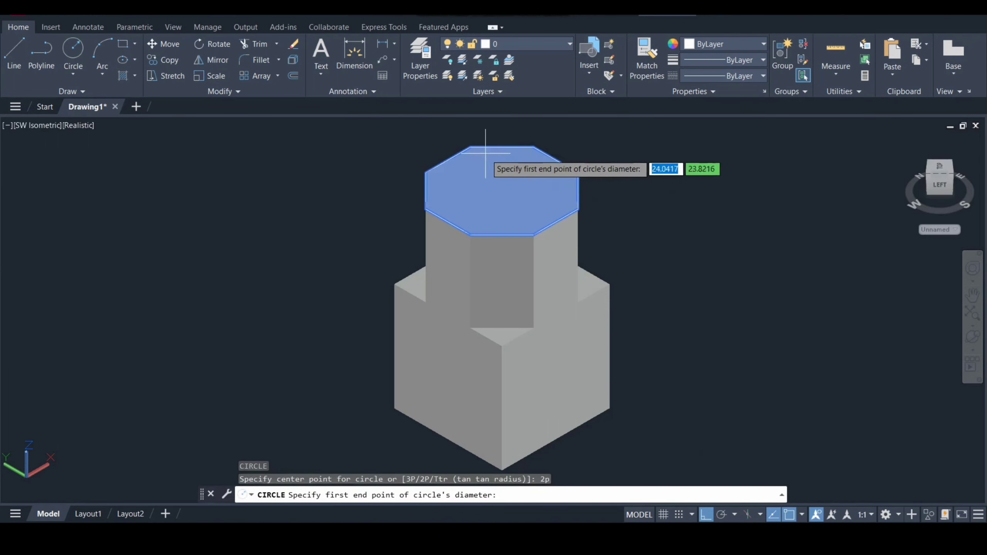
{"action": "left_click", "coordinate": [471, 147]}
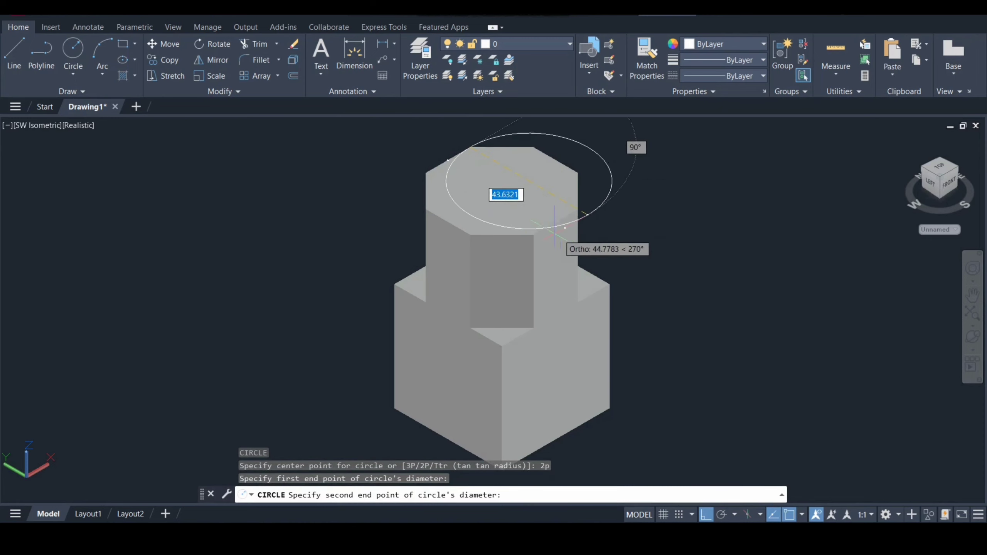
{"action": "left_click", "coordinate": [535, 231]}
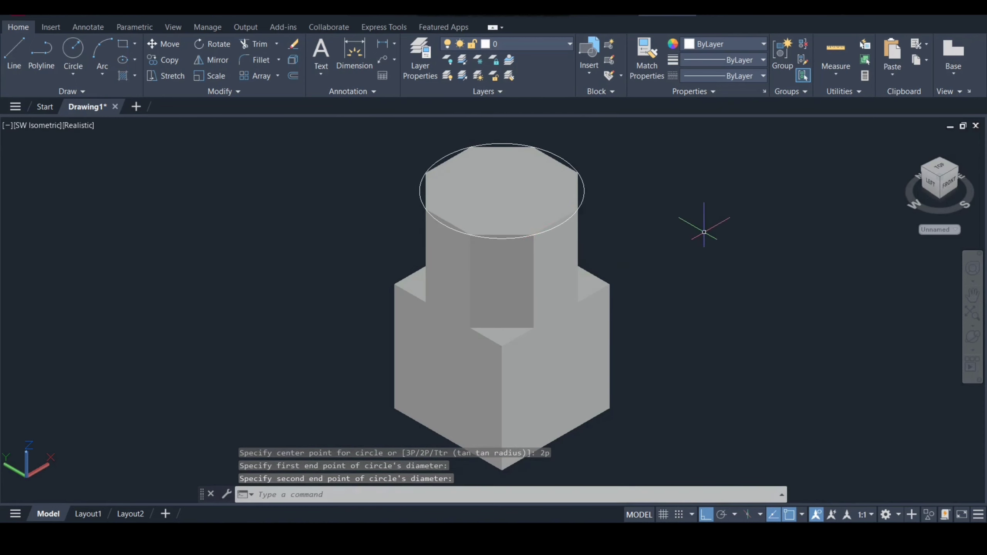
{"action": "type", "text": "EXT"}
Step: Extrude the circle 30 units into a cylinder
{"action": "key", "text": "Return"}
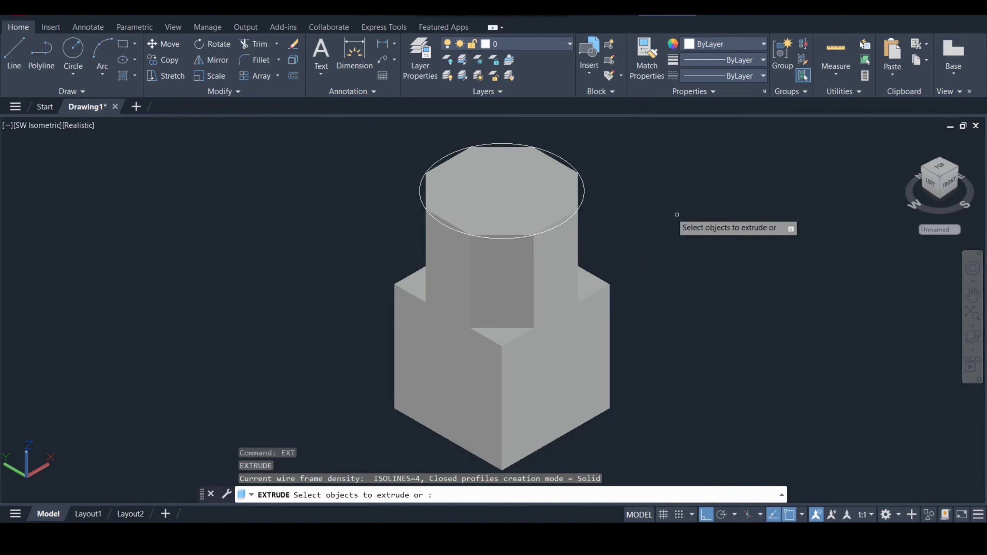
{"action": "left_click", "coordinate": [584, 195]}
{"action": "key", "text": "Return"}
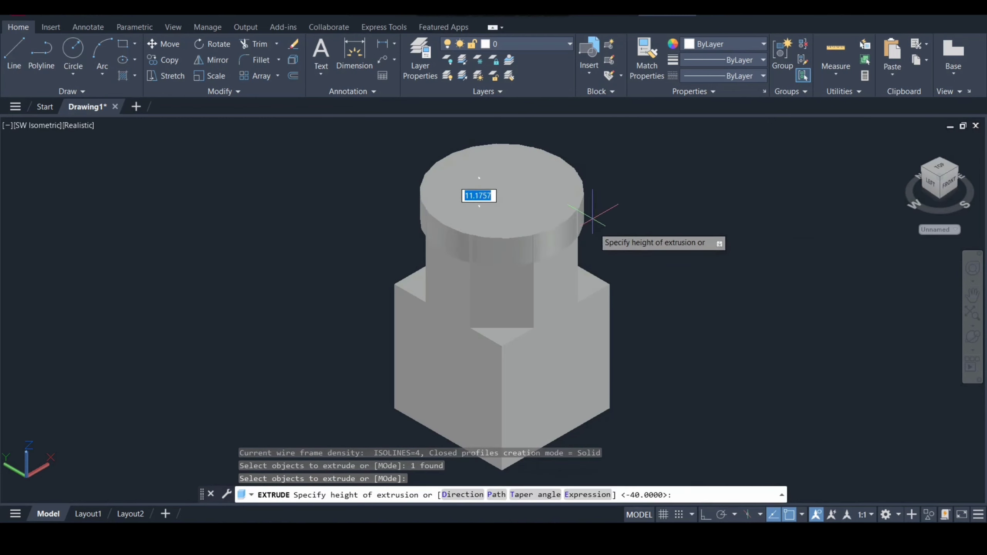
{"action": "type", "text": "30"}
{"action": "key", "text": "Return"}
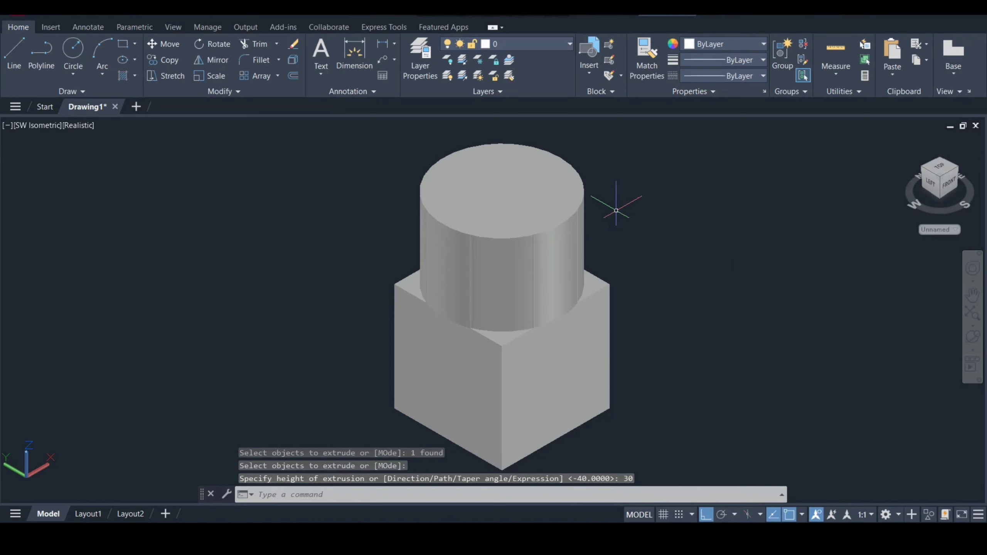
Step: Fillet the cylinder's top circular edge with a 2.5 radius
{"action": "type", "text": "FILLETEDGE"}
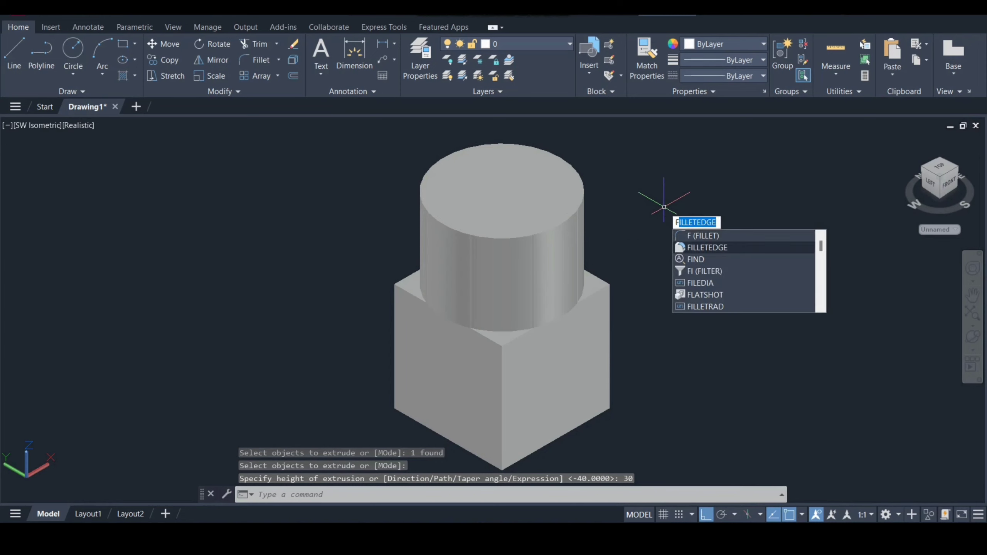
{"action": "key", "text": "Return"}
{"action": "type", "text": "r"}
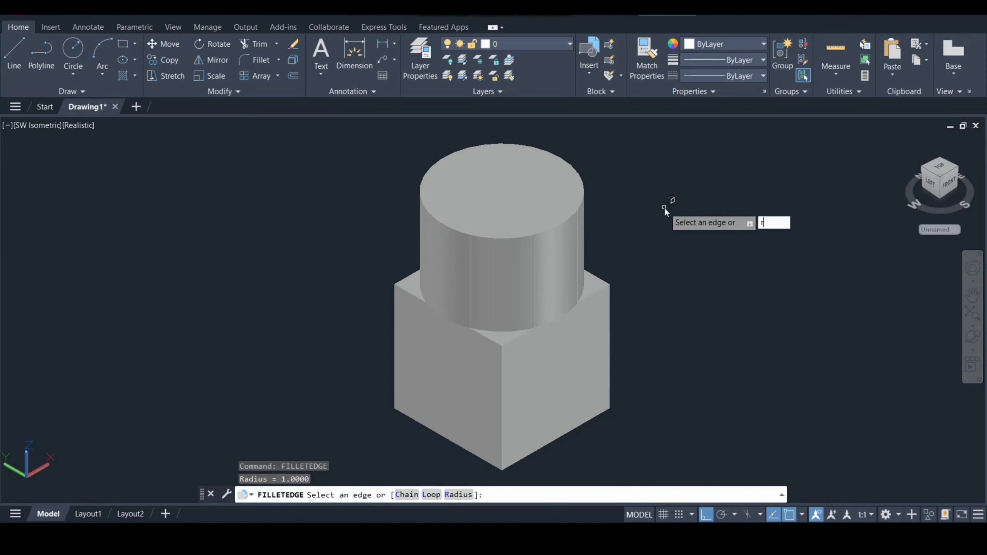
{"action": "key", "text": "Return"}
{"action": "type", "text": "2.5"}
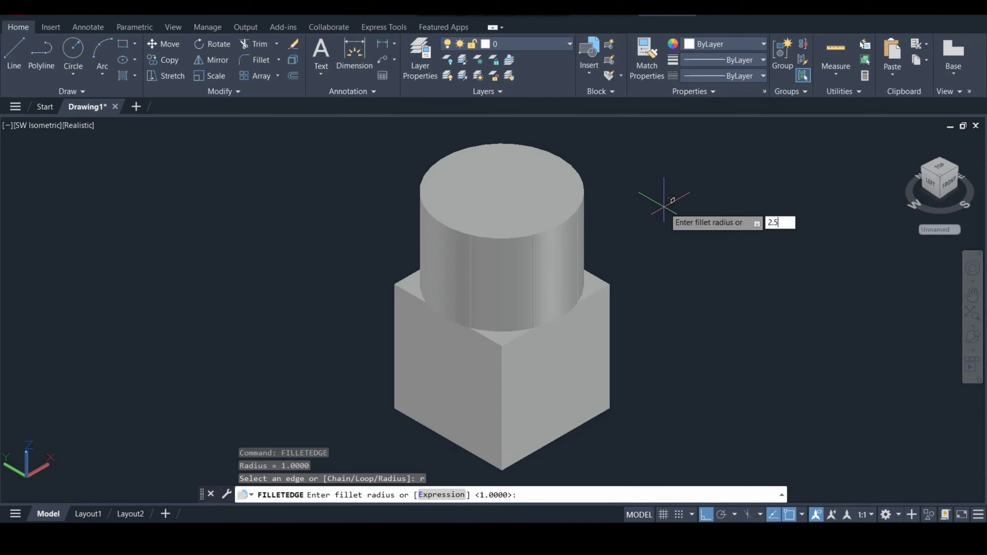
{"action": "key", "text": "Return"}
{"action": "left_click", "coordinate": [566, 219]}
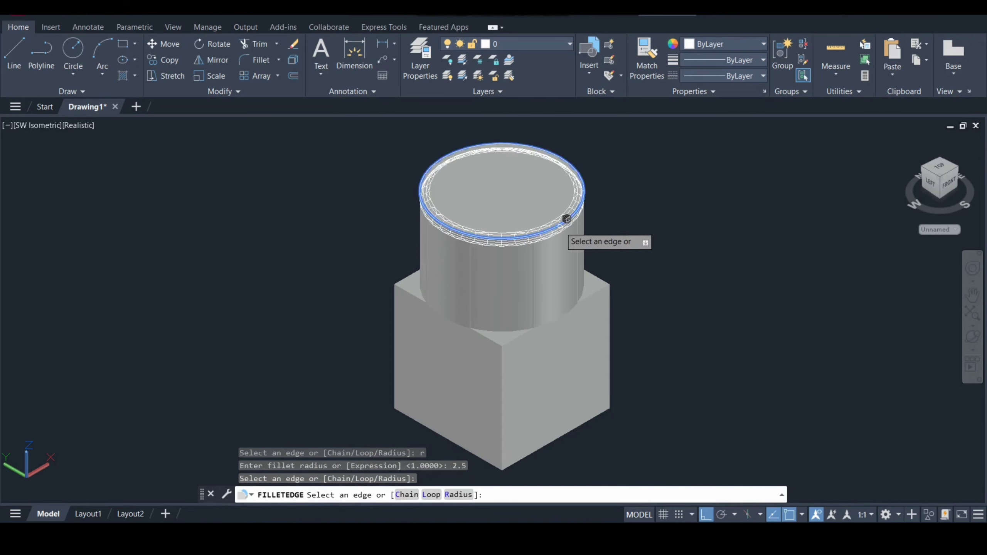
{"action": "key", "text": "Return"}
{"action": "key", "text": "Return"}
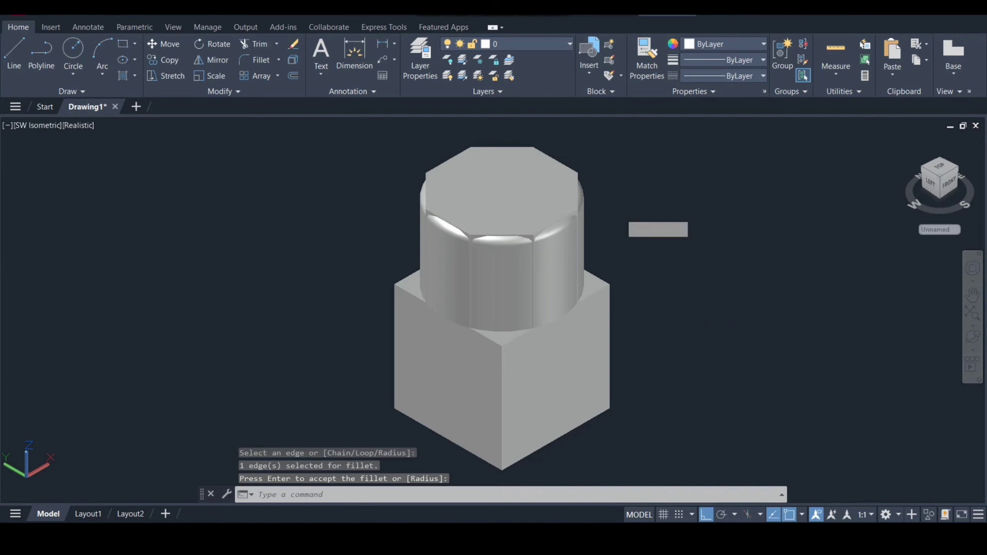
Step: Intersect the cylinder with the octagonal prism to form the faceted head
{"action": "key", "text": "Return"}
{"action": "left_click", "coordinate": [559, 250]}
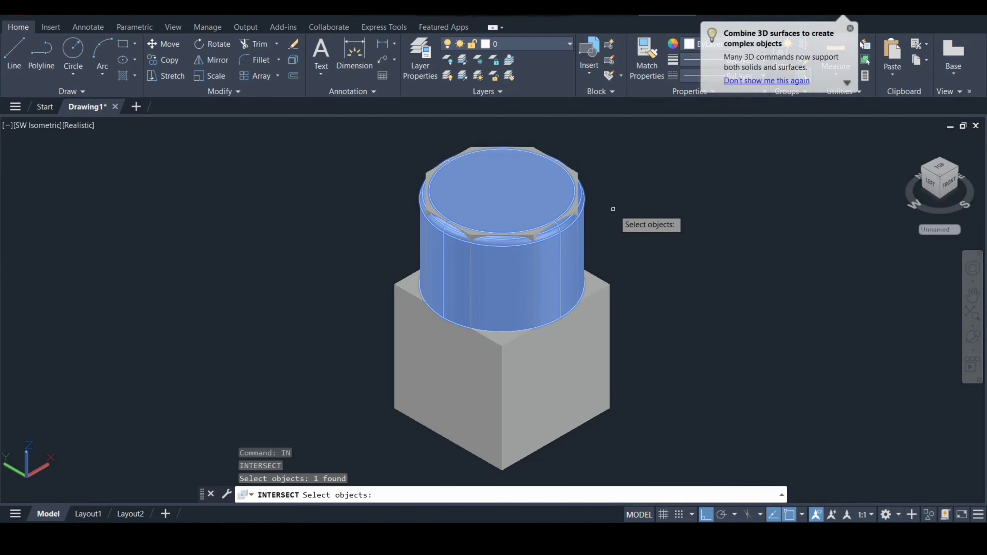
{"action": "left_click", "coordinate": [573, 209]}
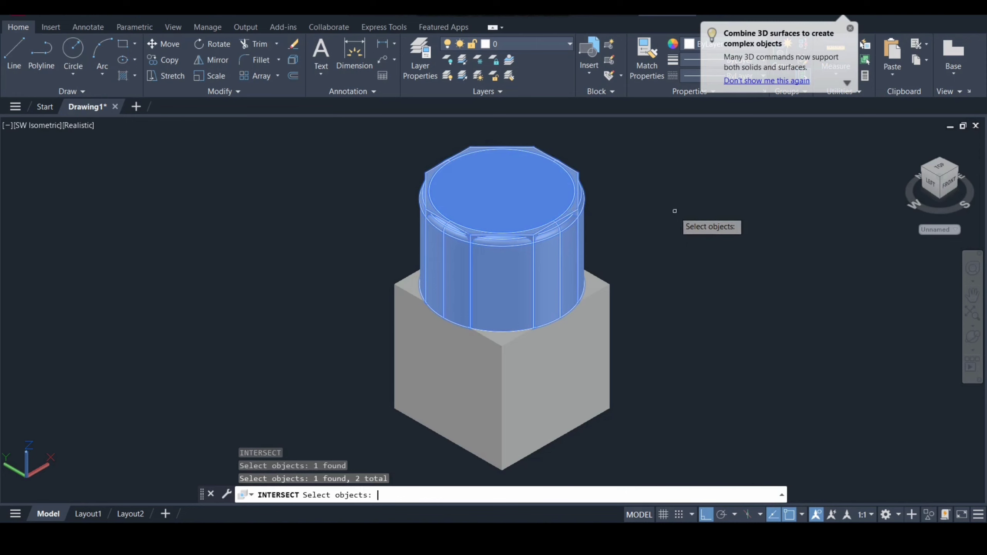
{"action": "key", "text": "Return"}
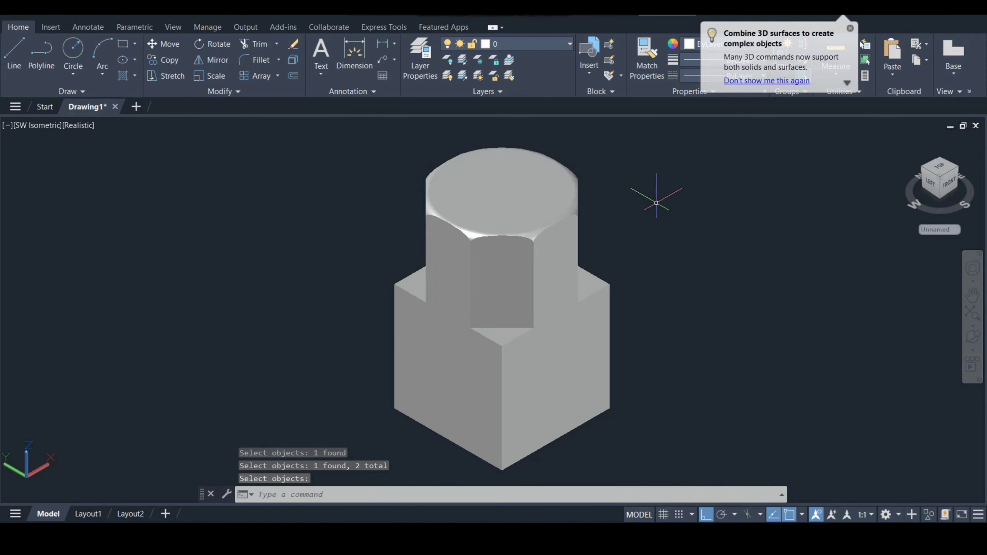
Step: Orbit the model, then switch to the straight-on Left view
{"action": "left_click", "coordinate": [971, 336]}
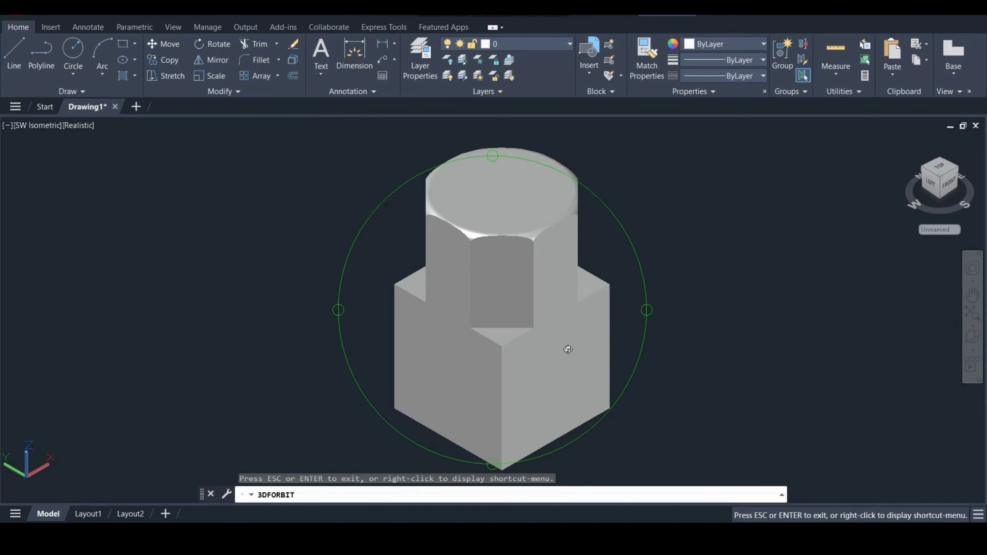
{"action": "left_click_drag", "start_coordinate": [568, 349], "coordinate": [616, 274]}
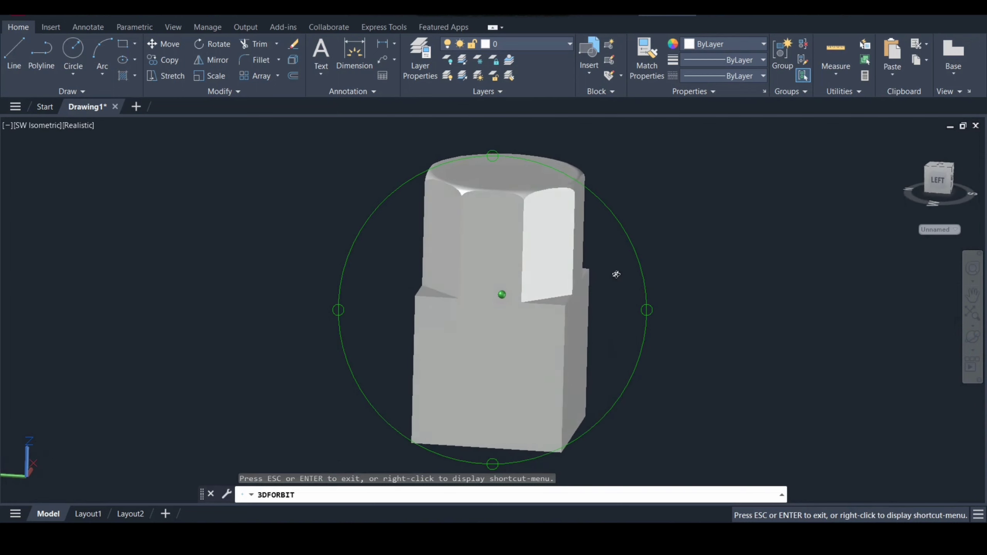
{"action": "key", "text": "Escape"}
{"action": "left_click", "coordinate": [934, 189]}
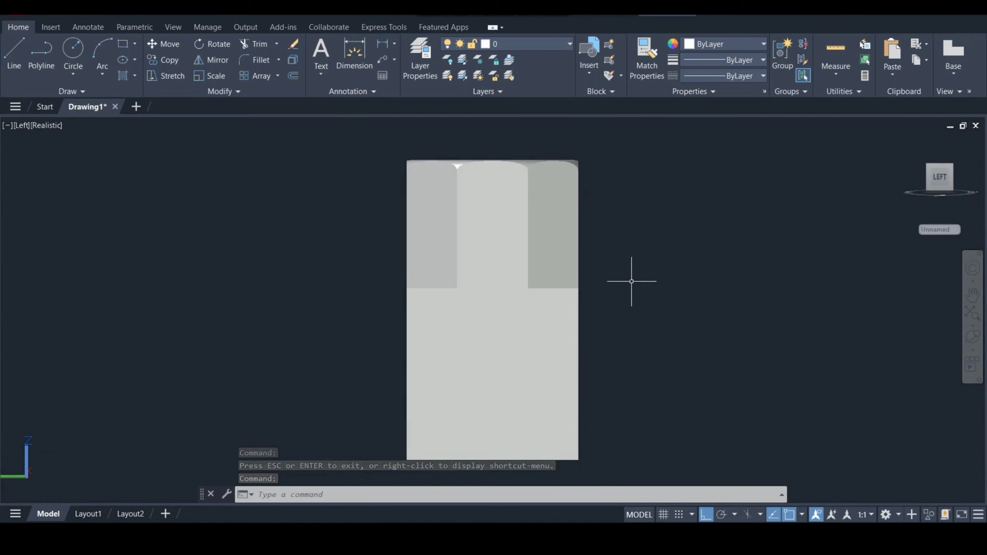
Step: Cancel a mistyped command and start the UCS command
{"action": "type", "text": "l"}
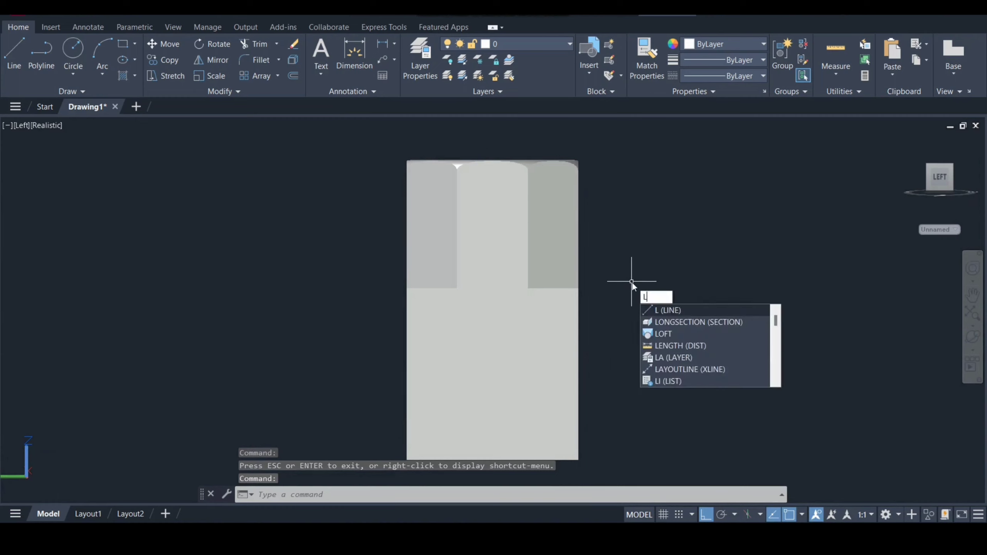
{"action": "key", "text": "Escape"}
{"action": "type", "text": "ucs"}
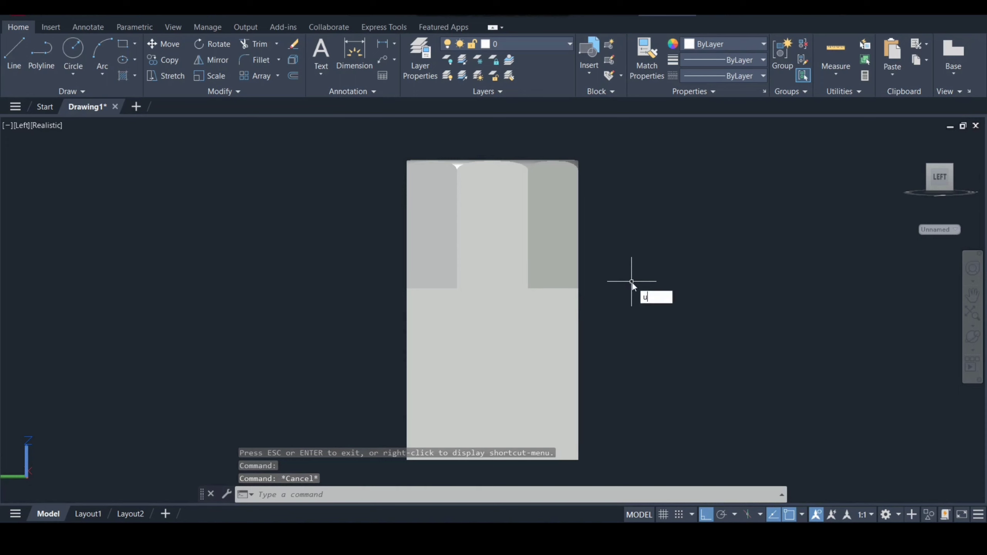
{"action": "key", "text": "Return"}
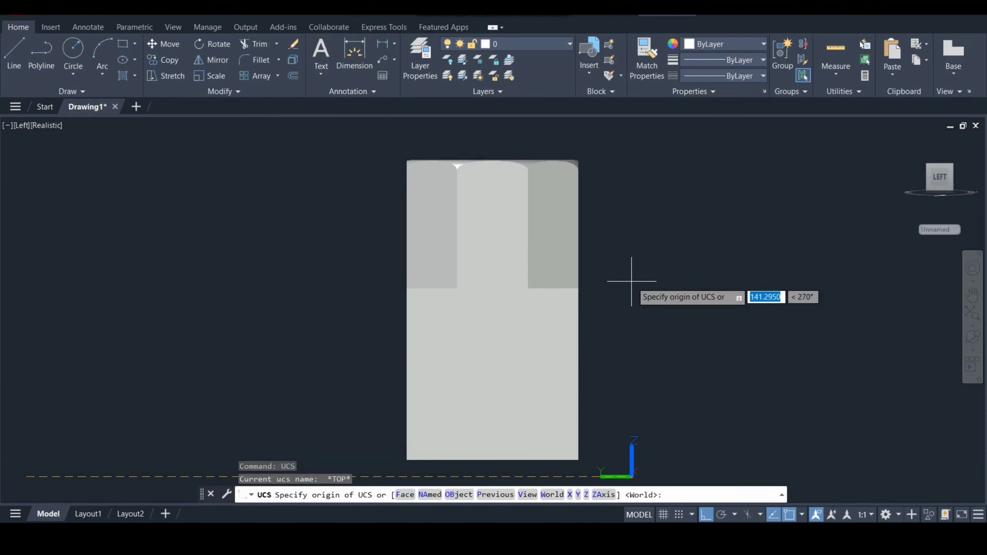
Step: Align the UCS to the view and draw a 20-unit line down from the top edge midpoint
{"action": "type", "text": "v"}
{"action": "key", "text": "Return"}
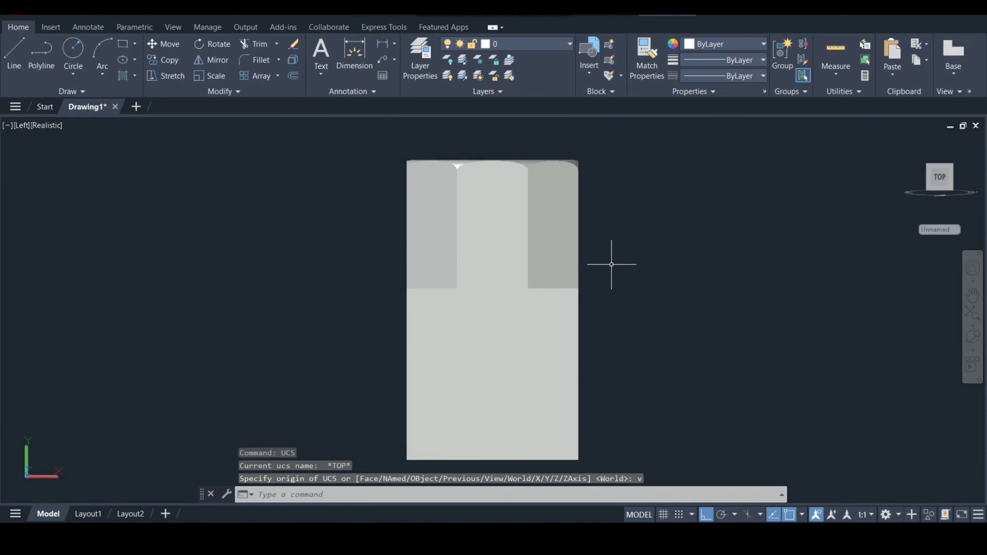
{"action": "type", "text": "l"}
{"action": "key", "text": "Return"}
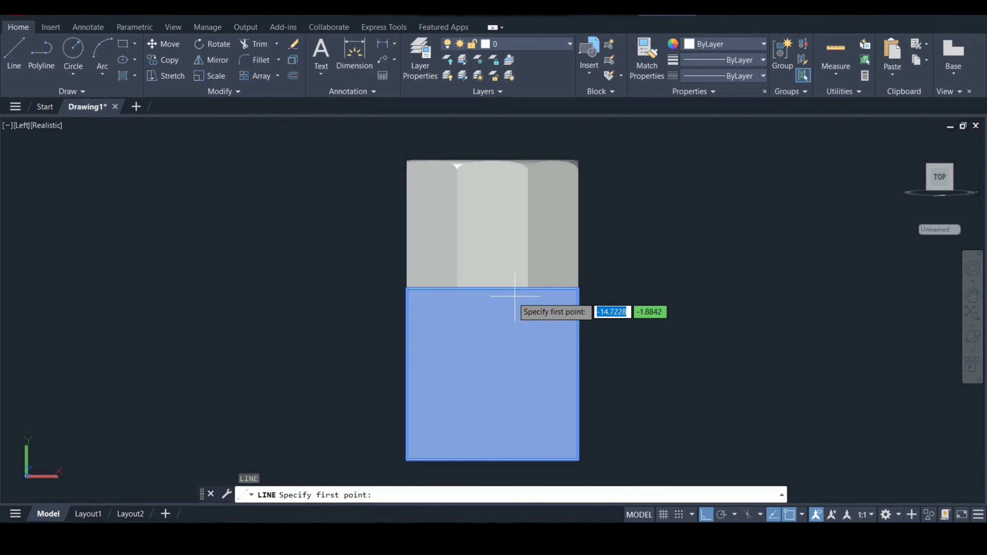
{"action": "left_click", "coordinate": [492, 287]}
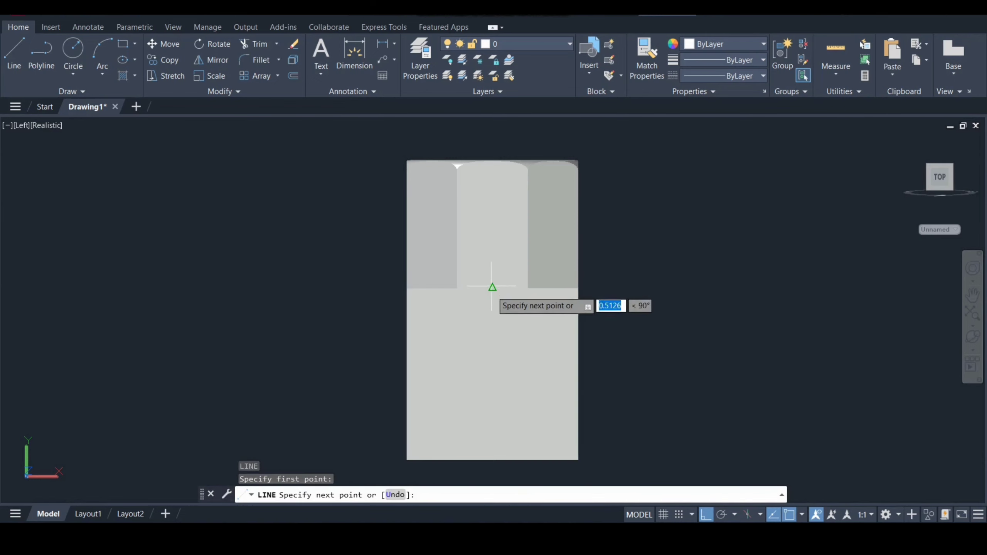
{"action": "type", "text": "20"}
{"action": "key", "text": "Return"}
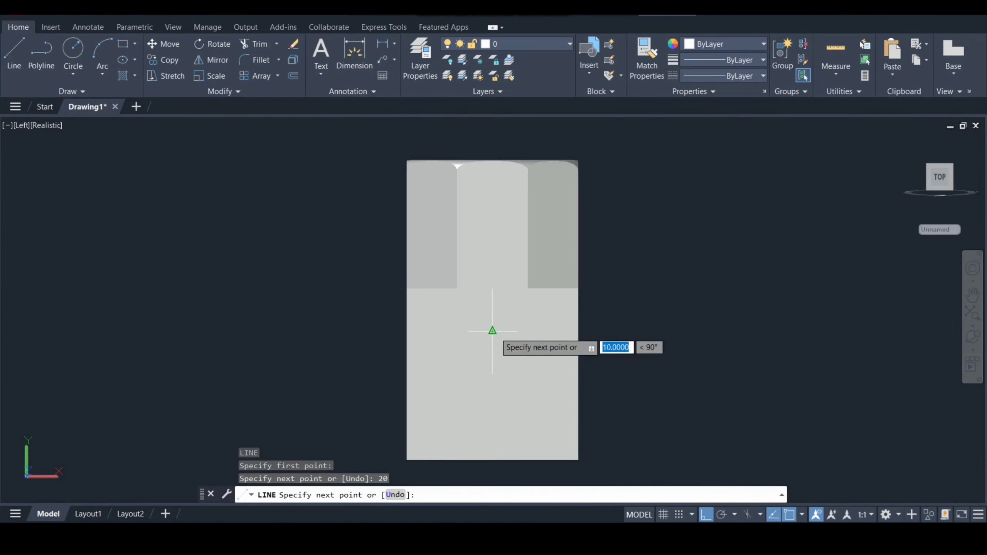
{"action": "key", "text": "Escape"}
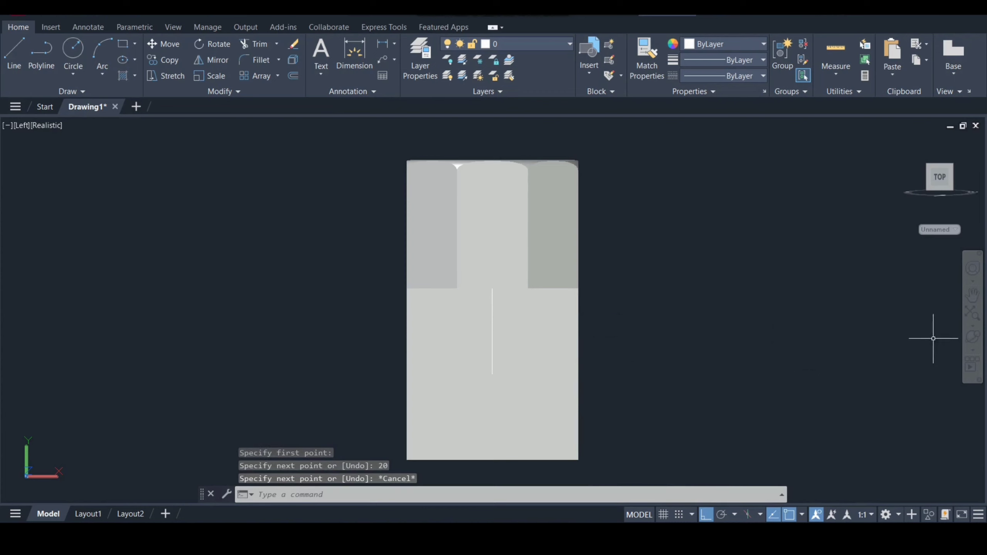
Step: Orbit the model back into a tilted 3D view
{"action": "left_click", "coordinate": [972, 336]}
{"action": "mouse_move", "coordinate": [550, 326]}
{"action": "left_mouse_down"}
{"action": "mouse_move", "coordinate": [608, 360]}
{"action": "mouse_move", "coordinate": [637, 346]}
{"action": "left_mouse_up"}
{"action": "key", "text": "Escape"}
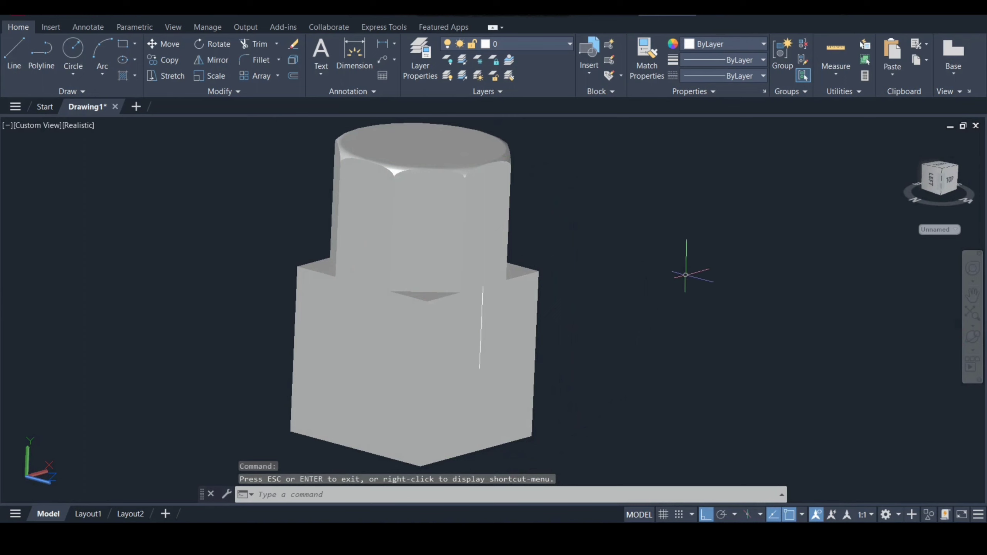
Step: Draw a 23 by 28 rectangle beside the model
{"action": "type", "text": "rec"}
{"action": "key", "text": "Return"}
{"action": "left_click", "coordinate": [639, 249]}
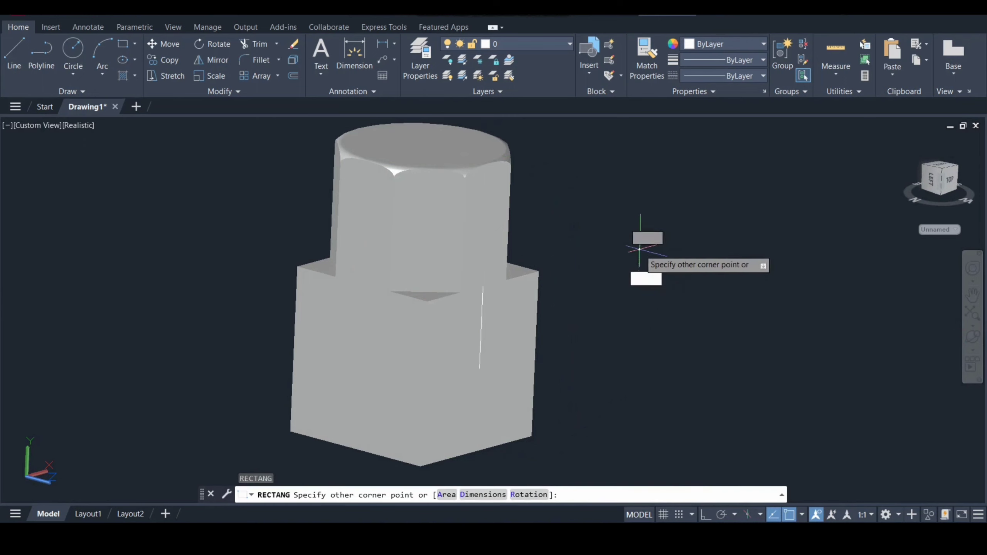
{"action": "type", "text": "d"}
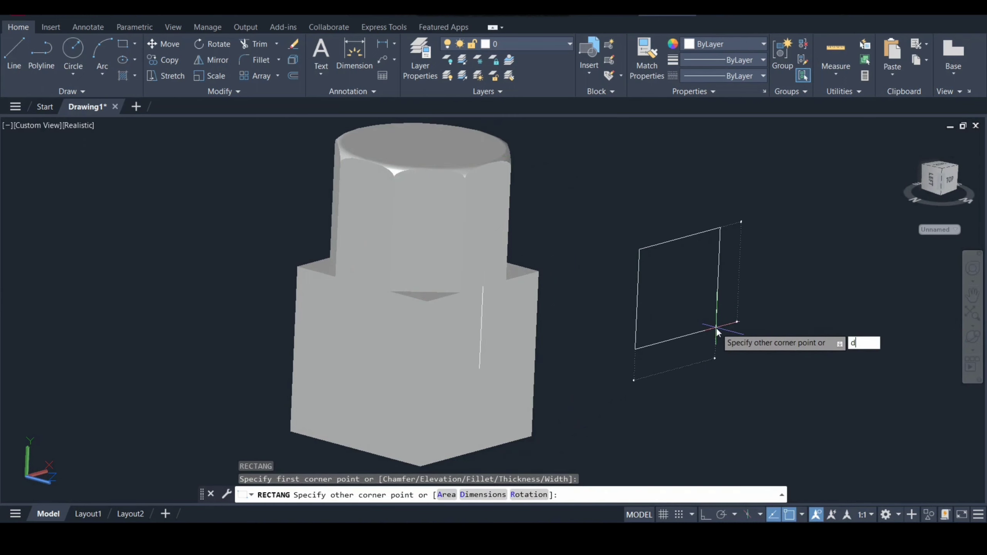
{"action": "key", "text": "Return"}
{"action": "key", "text": "Return"}
{"action": "type", "text": "28"}
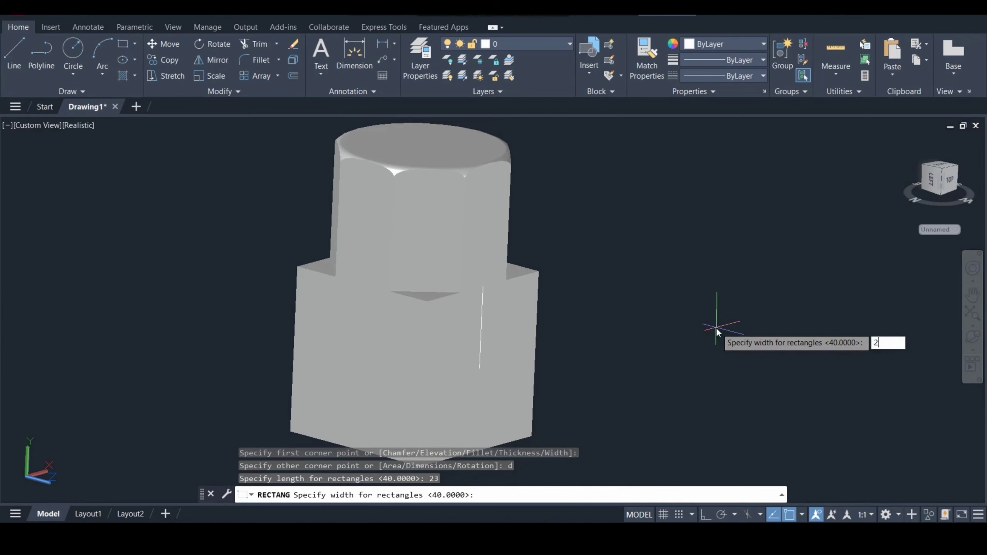
{"action": "key", "text": "Return"}
{"action": "left_click", "coordinate": [717, 327]}
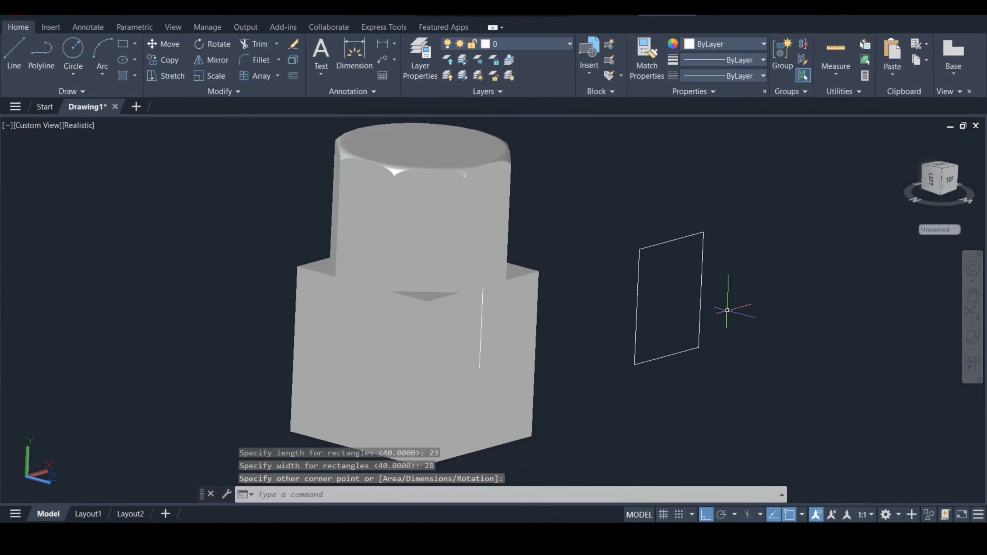
Step: Set up FILLET with radius 11 in Multiple mode
{"action": "type", "text": "f"}
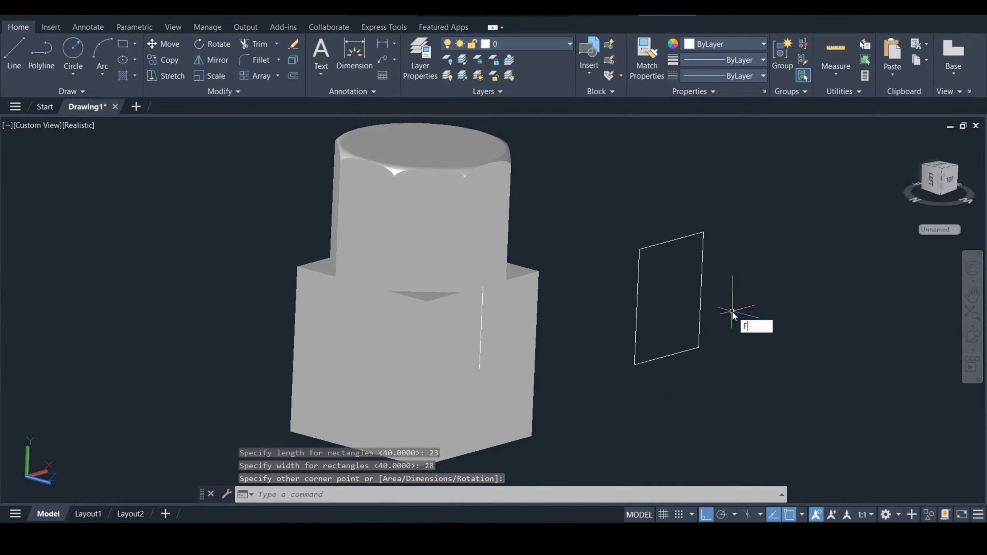
{"action": "key", "text": "Return"}
{"action": "type", "text": "r"}
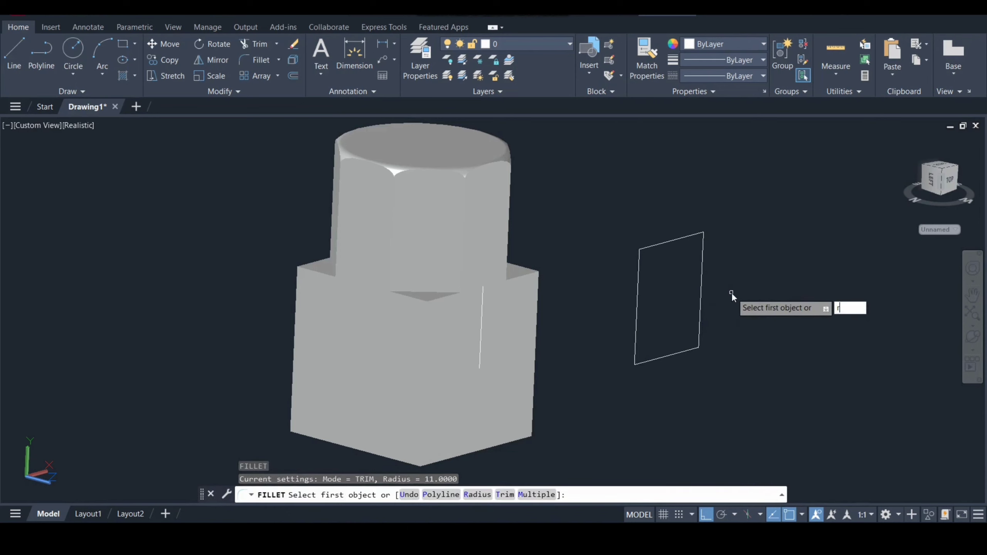
{"action": "key", "text": "Return"}
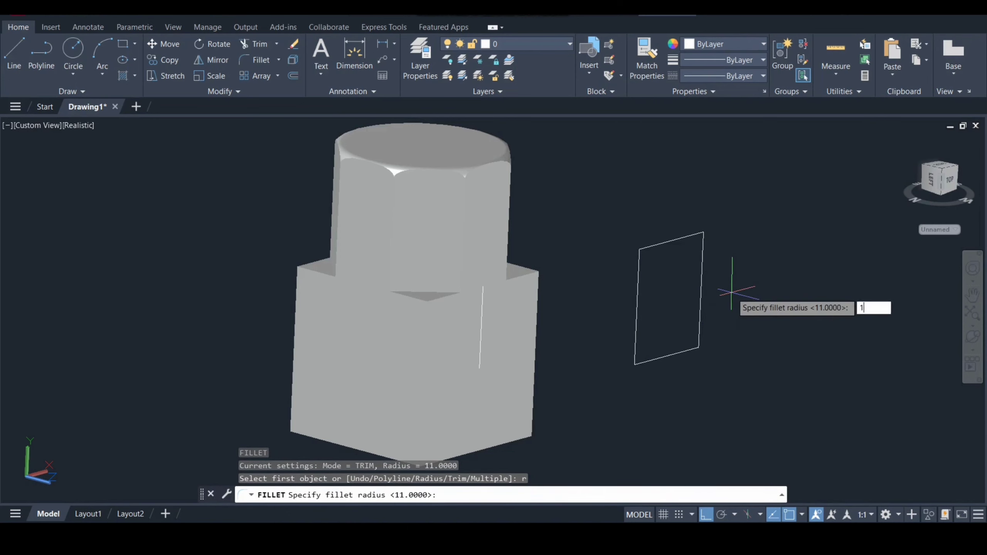
{"action": "type", "text": "1"}
{"action": "key", "text": "Return"}
{"action": "type", "text": "m"}
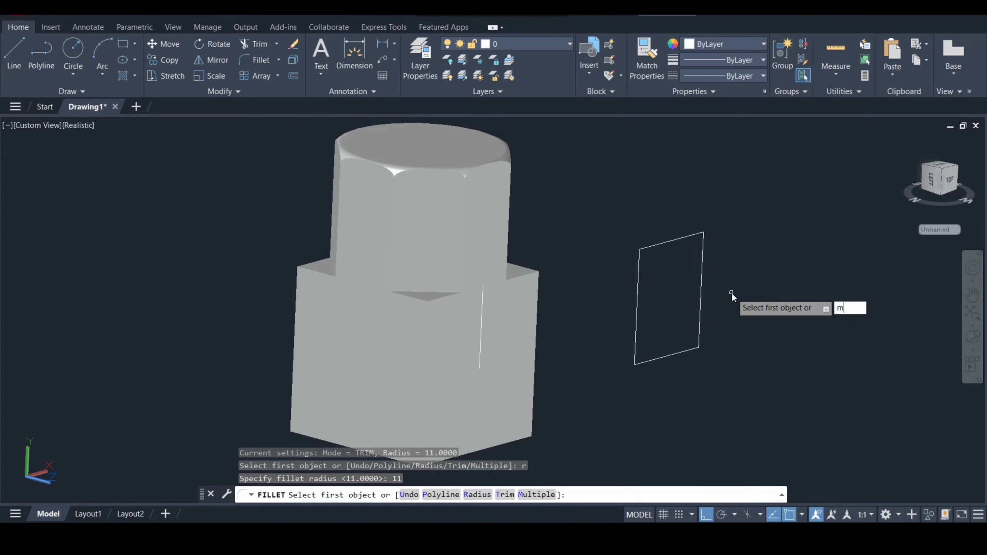
{"action": "key", "text": "Return"}
Step: Round all four rectangle corners at radius 11, closing the oval profile
{"action": "left_click", "coordinate": [638, 272]}
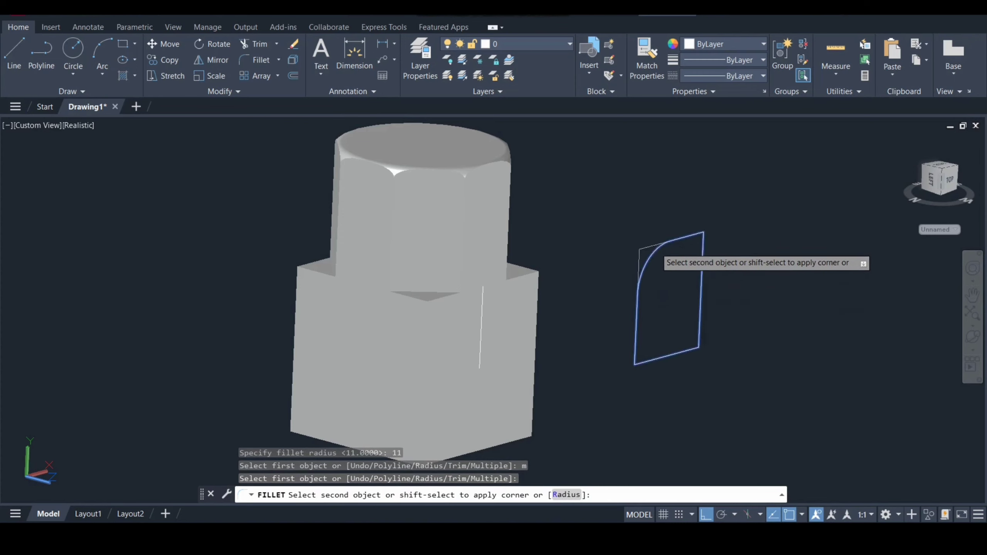
{"action": "left_click", "coordinate": [653, 249]}
{"action": "left_click", "coordinate": [695, 243]}
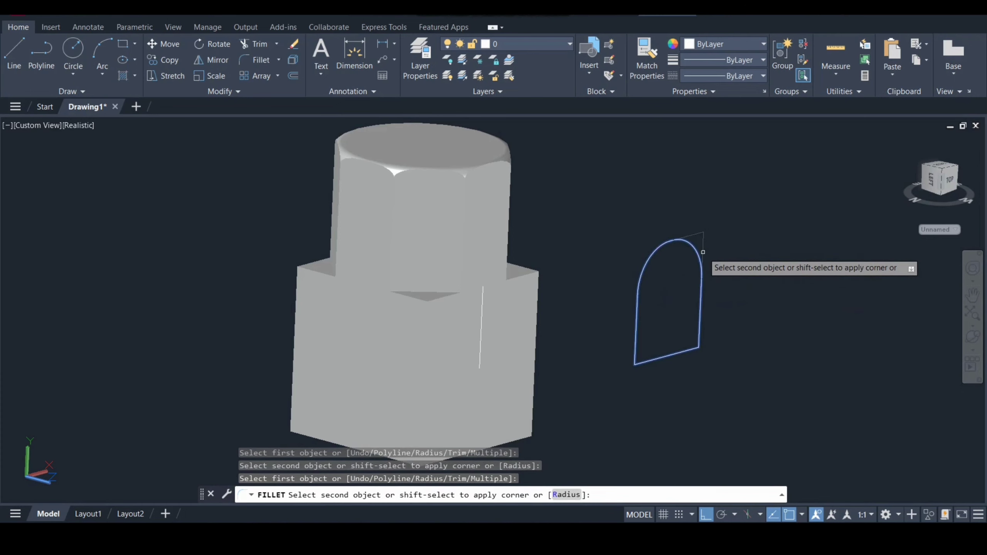
{"action": "left_click", "coordinate": [701, 307]}
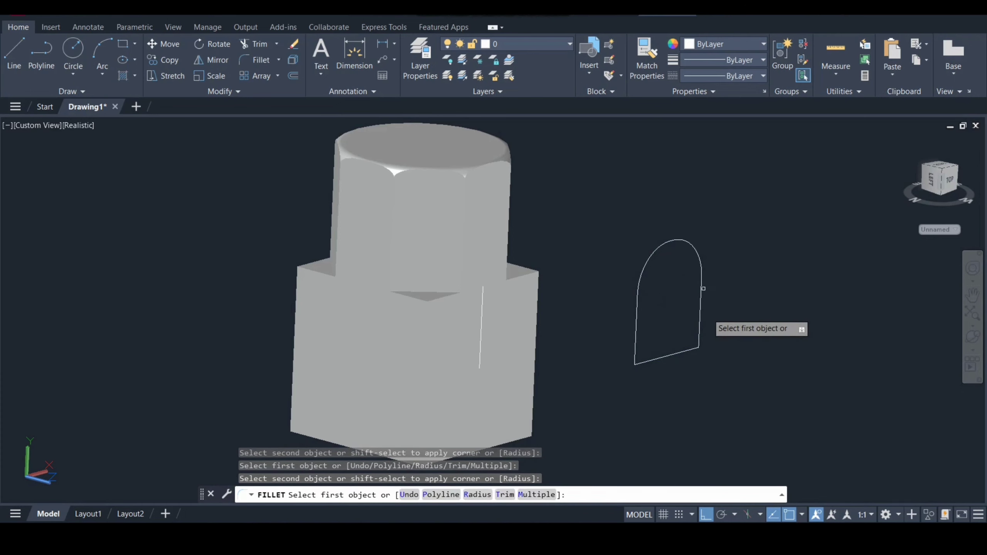
{"action": "left_click", "coordinate": [701, 325]}
{"action": "left_click", "coordinate": [686, 351]}
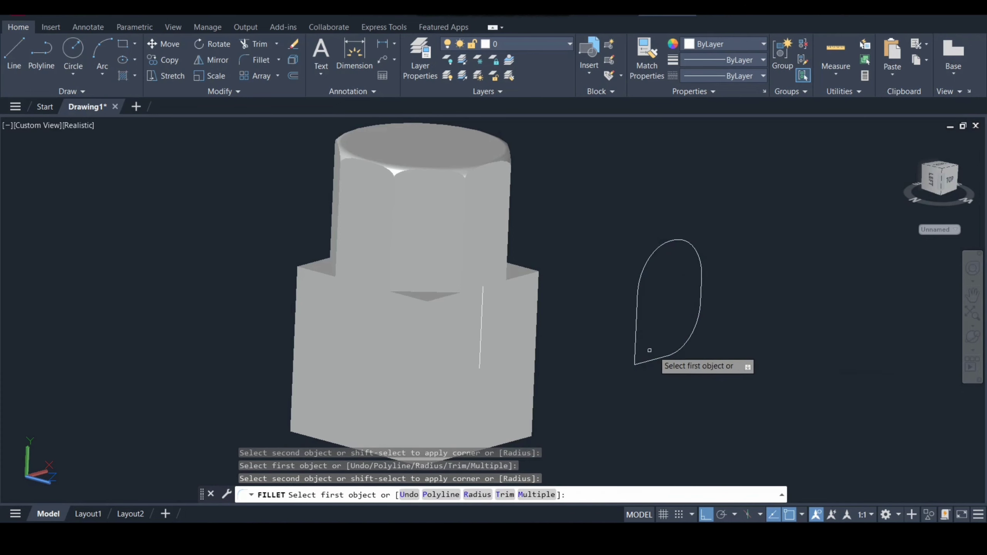
{"action": "left_click", "coordinate": [635, 348]}
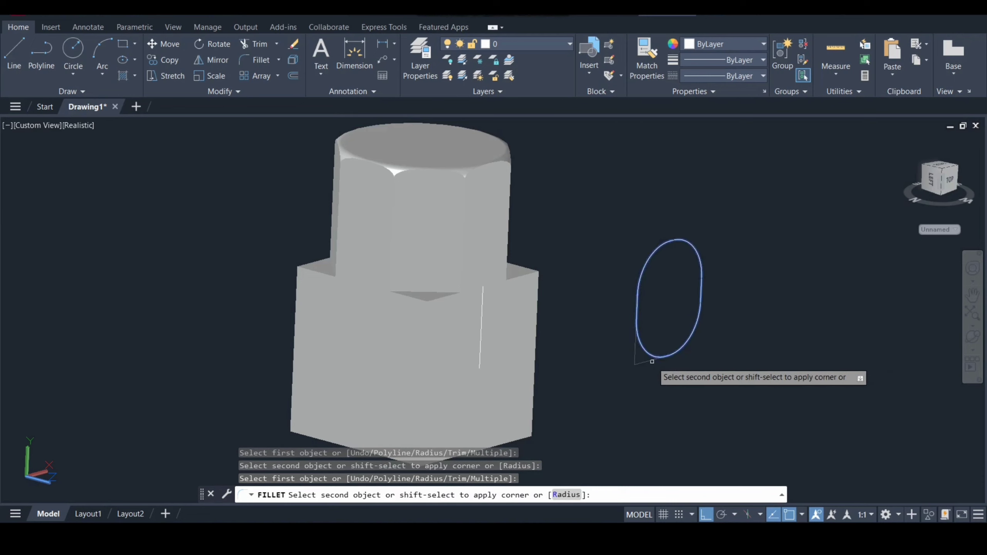
{"action": "left_click", "coordinate": [651, 360]}
{"action": "key", "text": "Return"}
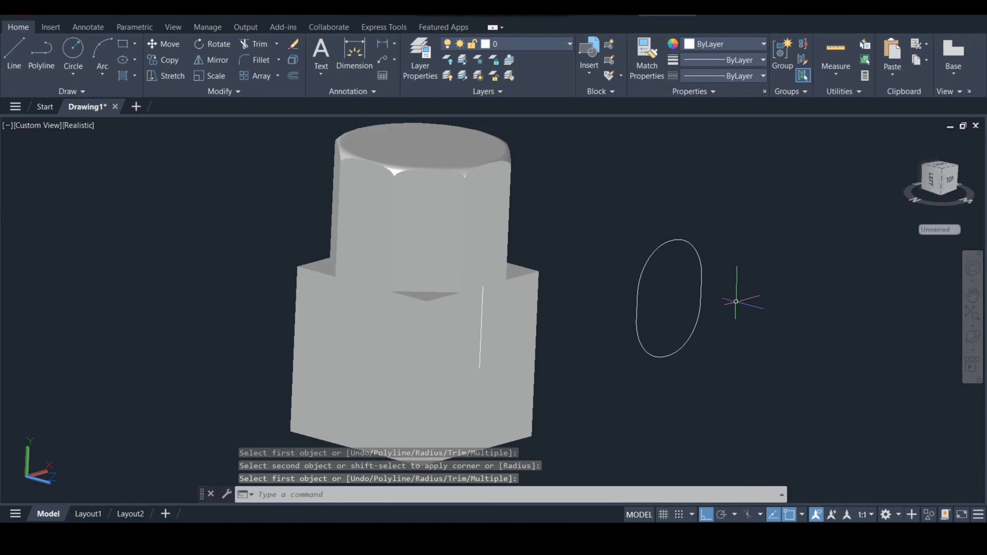
Step: Move the oval by its centre onto the lower block's front face
{"action": "type", "text": "m"}
{"action": "key", "text": "Return"}
{"action": "left_click", "coordinate": [703, 292]}
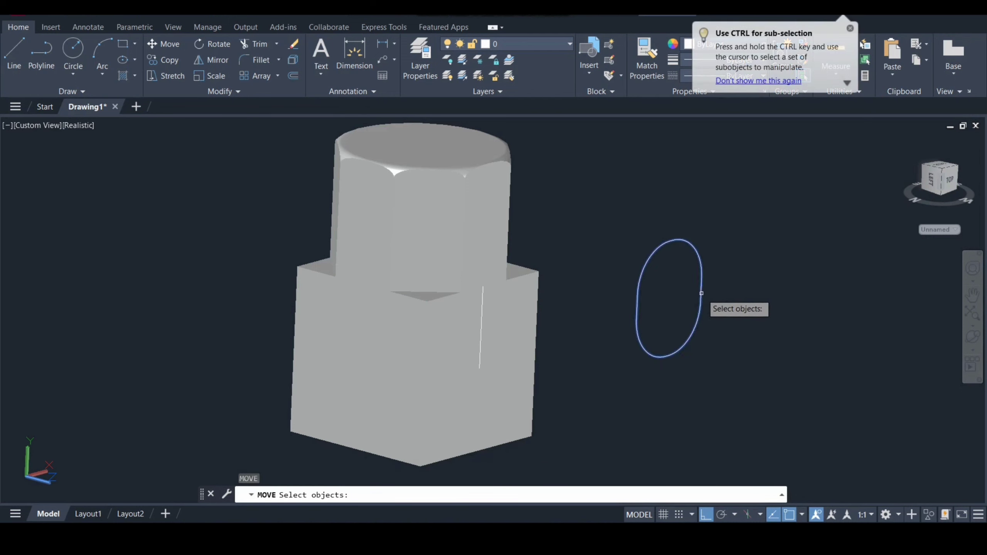
{"action": "key", "text": "Return"}
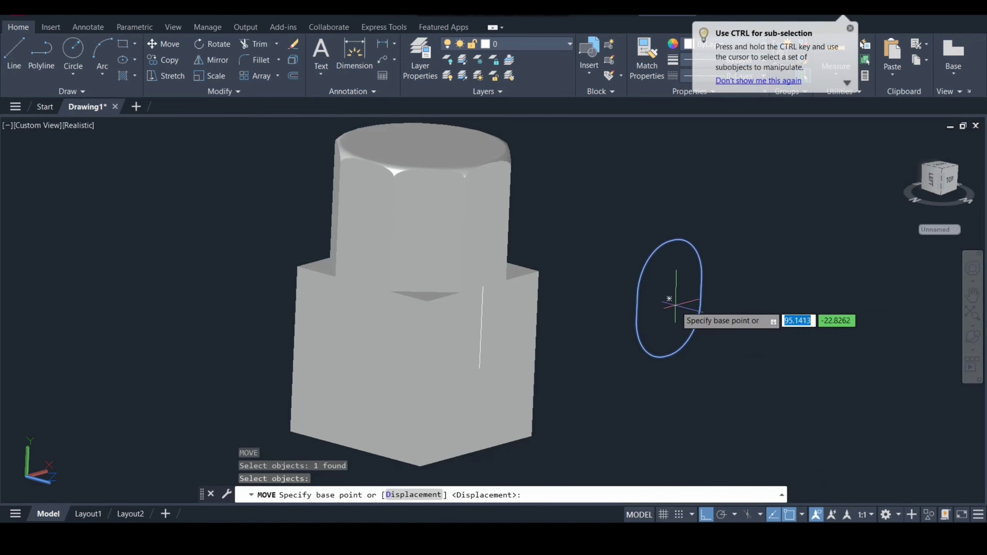
{"action": "left_click", "coordinate": [669, 299]}
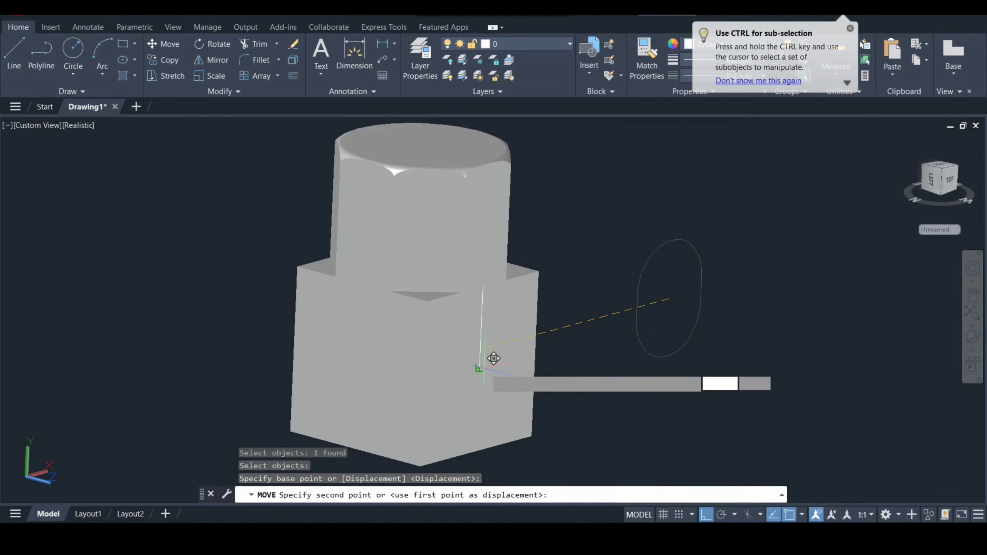
{"action": "left_click", "coordinate": [486, 359]}
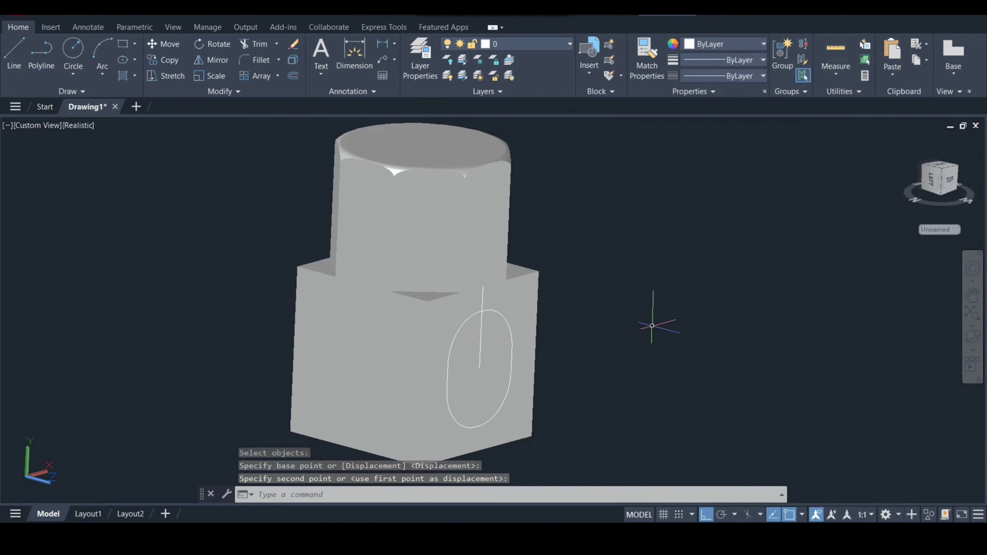
Step: Hide the lower box solid via Isolate > Hide Objects
{"action": "left_click", "coordinate": [340, 340]}
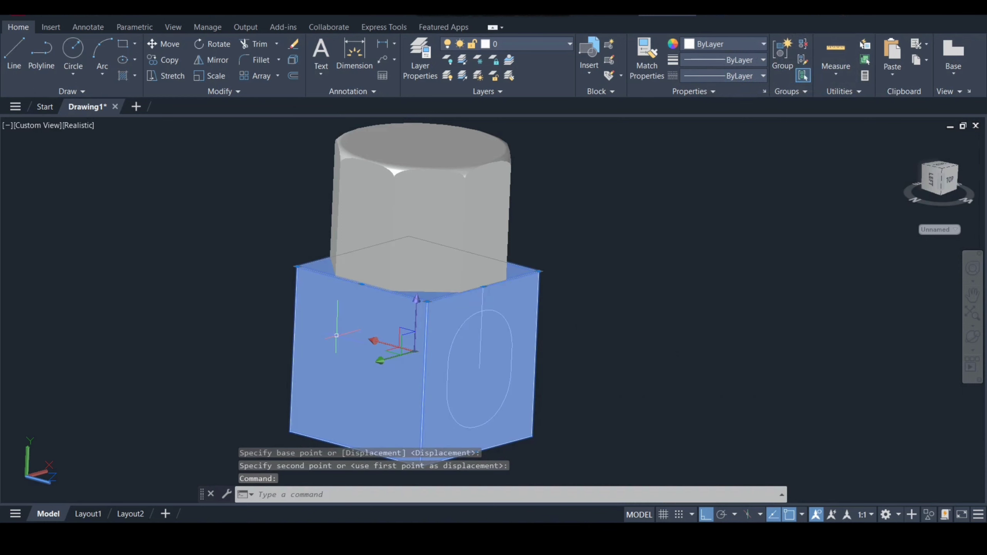
{"action": "right_click", "coordinate": [337, 337]}
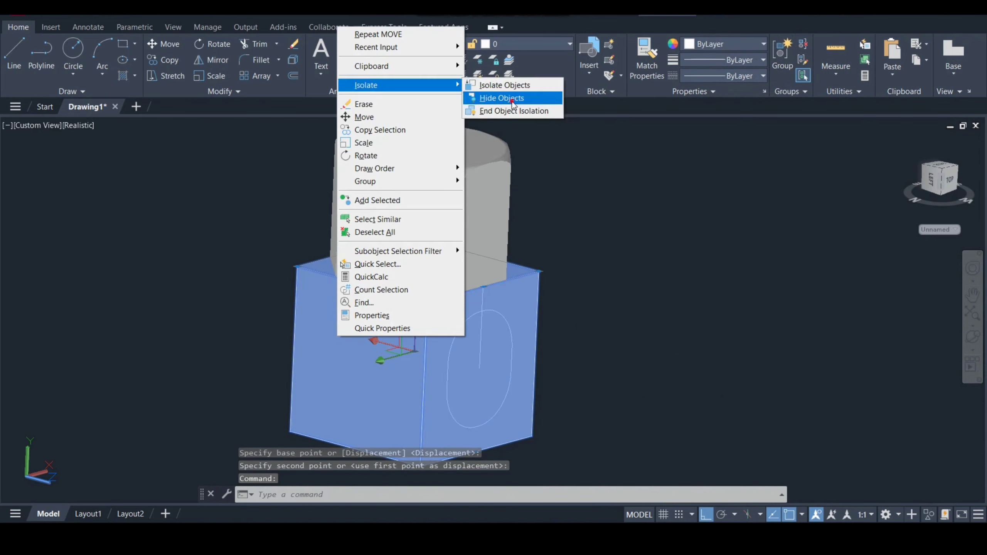
{"action": "left_click", "coordinate": [512, 101]}
Step: Erase the vertical guide line
{"action": "type", "text": "e"}
{"action": "key", "text": "Return"}
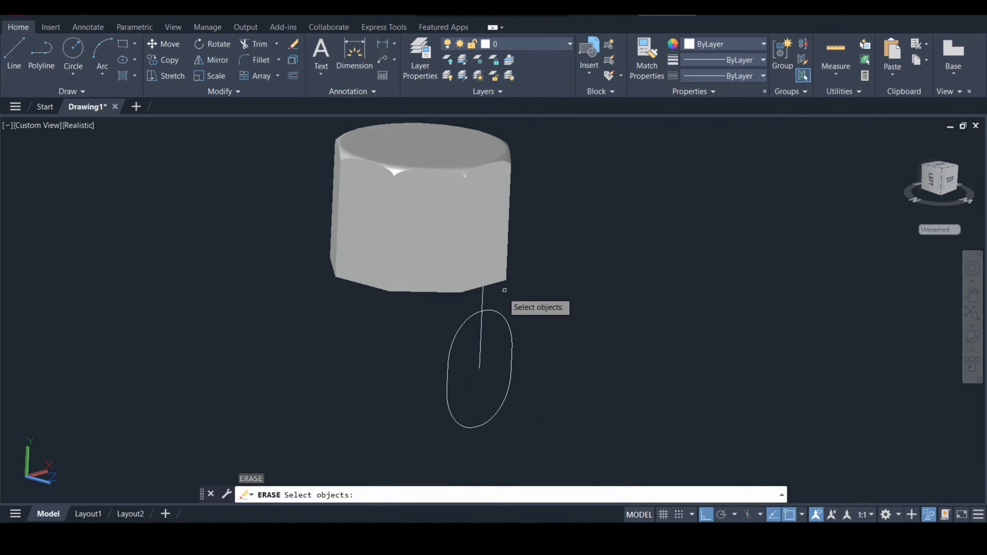
{"action": "left_click", "coordinate": [481, 289]}
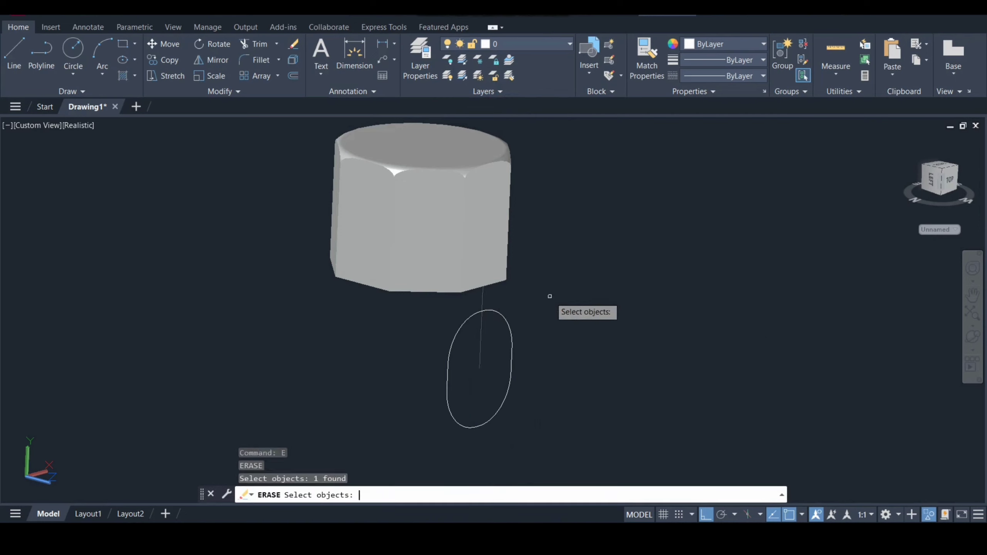
{"action": "key", "text": "Return"}
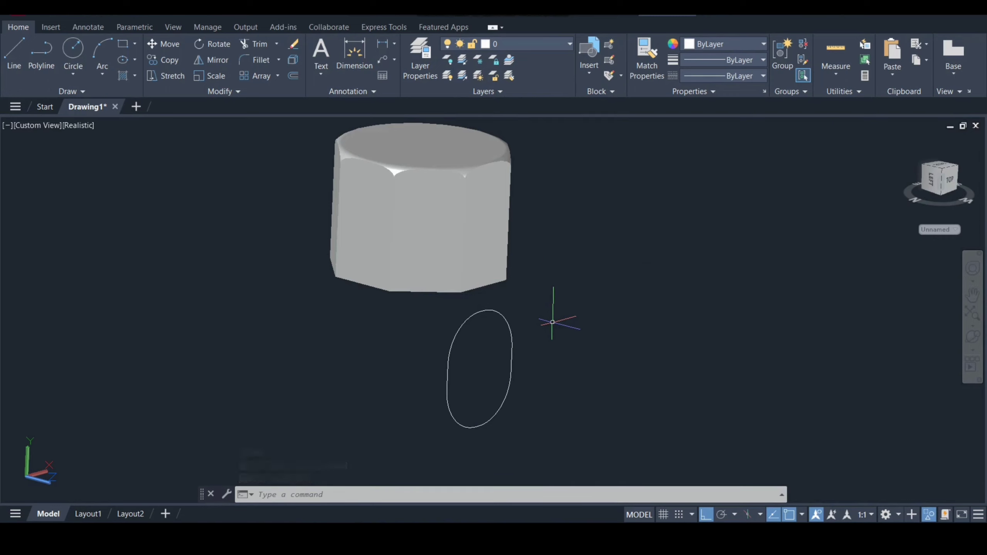
Step: Copy the oval 40 units along the axis
{"action": "type", "text": "Co"}
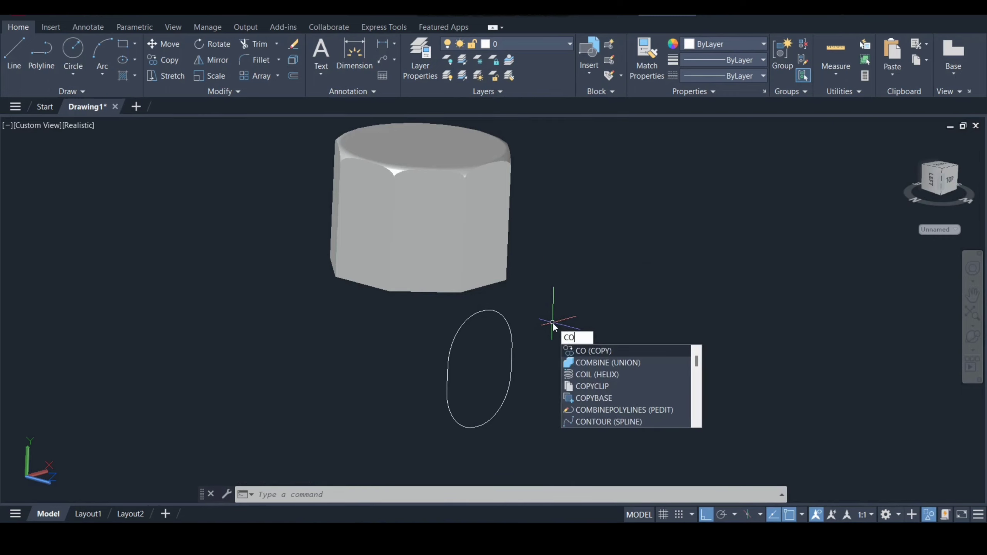
{"action": "key", "text": "Return"}
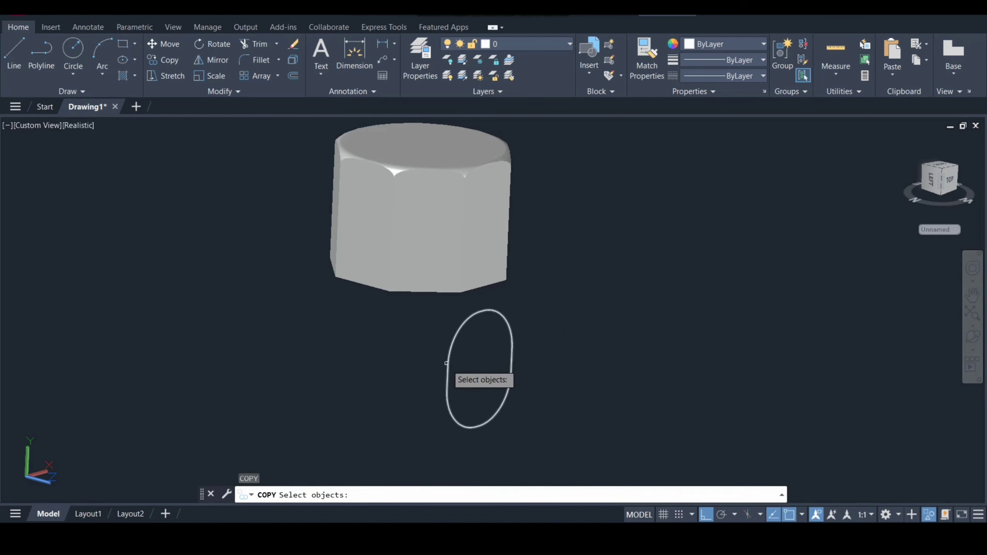
{"action": "left_click", "coordinate": [453, 371]}
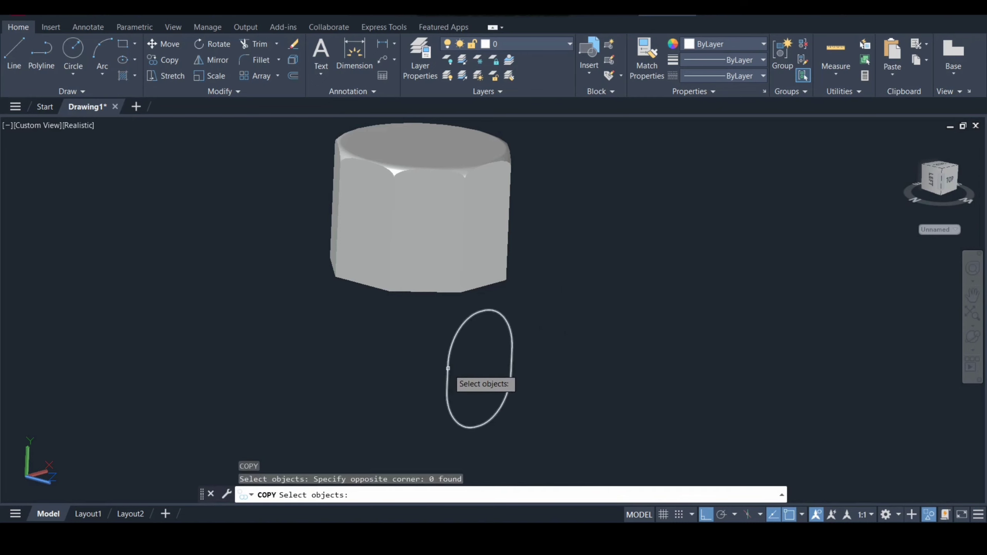
{"action": "left_click", "coordinate": [448, 363]}
{"action": "key", "text": "Return"}
{"action": "left_click", "coordinate": [405, 391]}
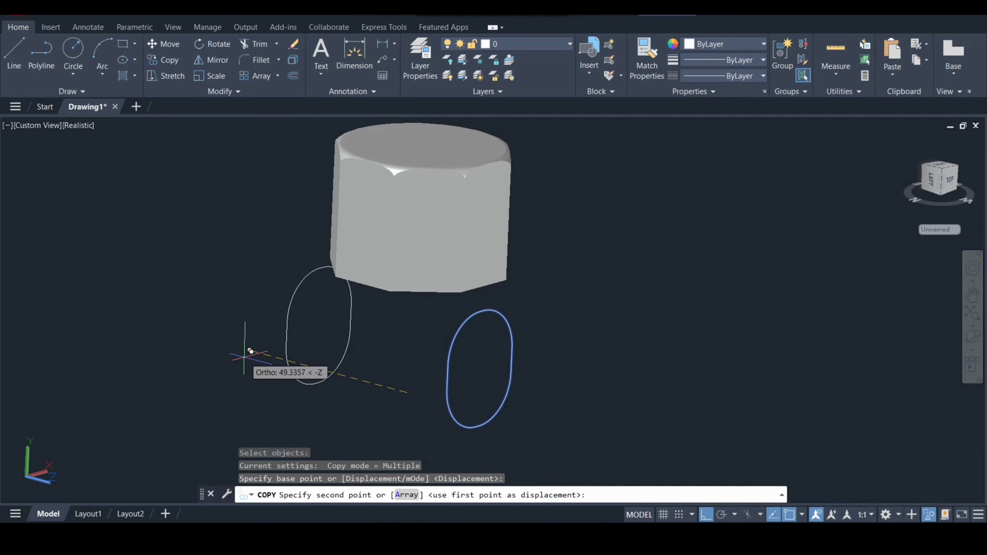
{"action": "type", "text": "40"}
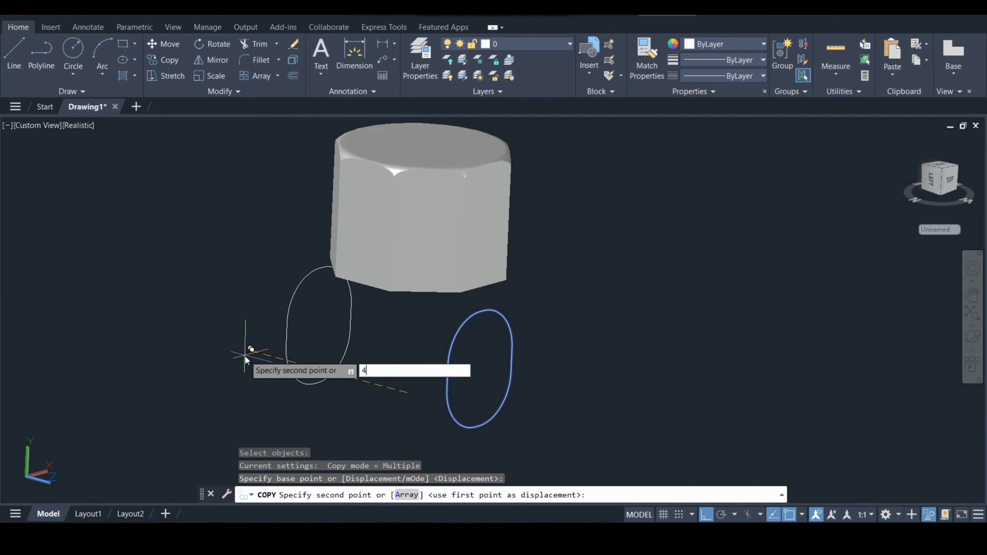
{"action": "key", "text": "Return"}
{"action": "key", "text": "Escape"}
{"action": "type", "text": "c"}
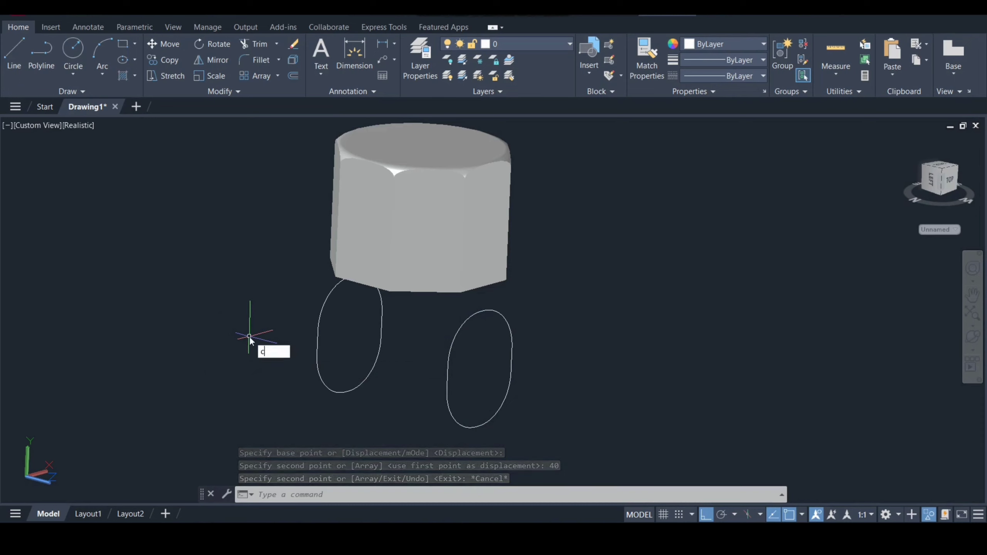
Step: Copy the new oval another 11 units, then bring up the isolate options
{"action": "type", "text": "o"}
{"action": "key", "text": "Return"}
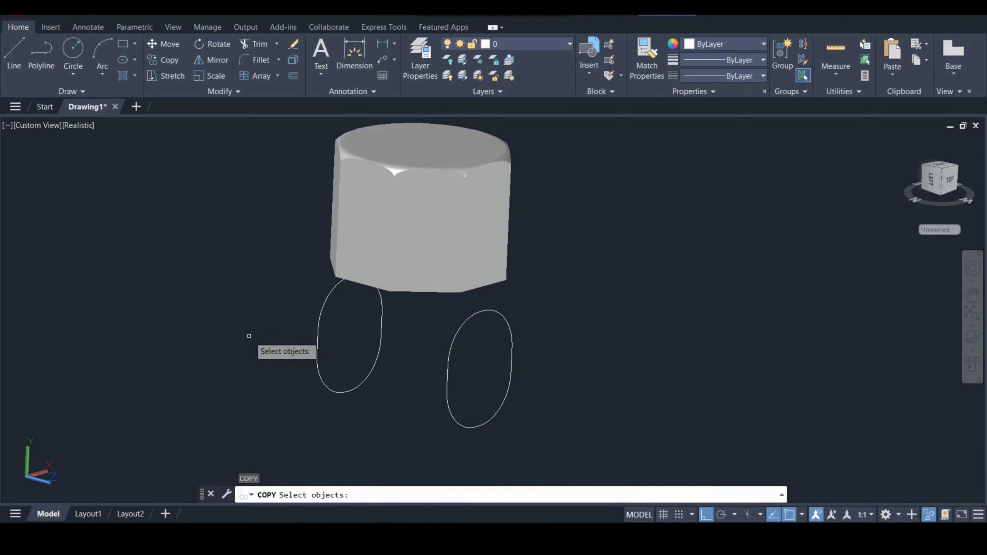
{"action": "left_click", "coordinate": [321, 329]}
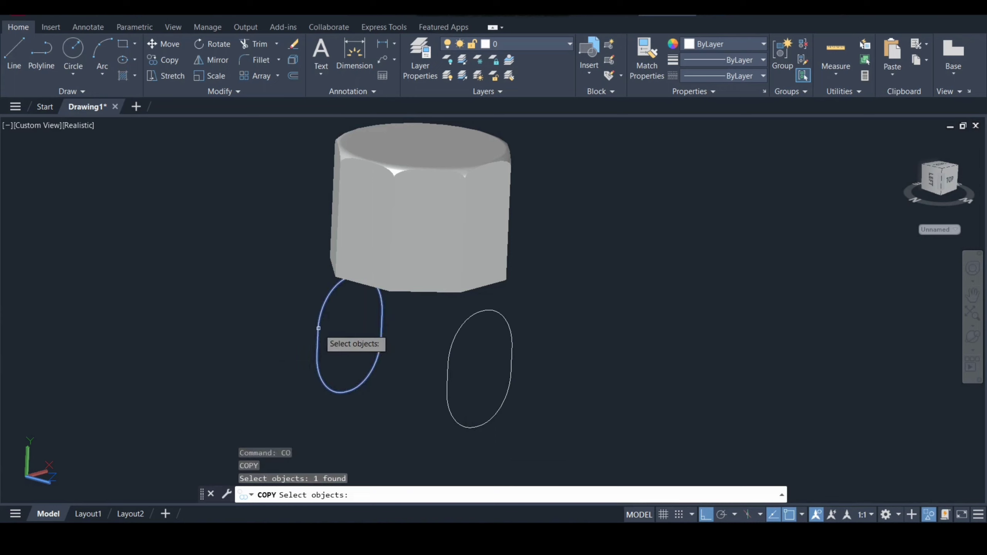
{"action": "key", "text": "Return"}
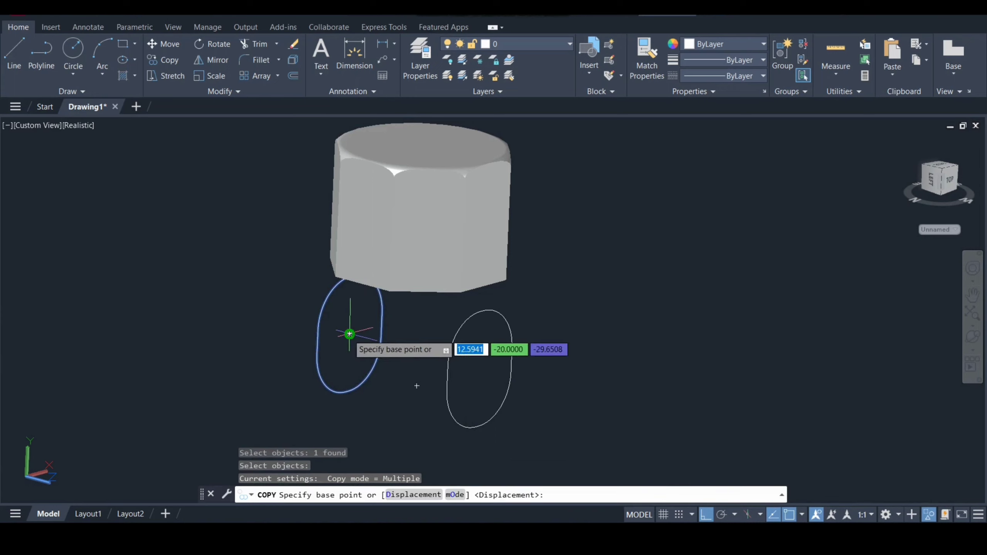
{"action": "left_click", "coordinate": [349, 334]}
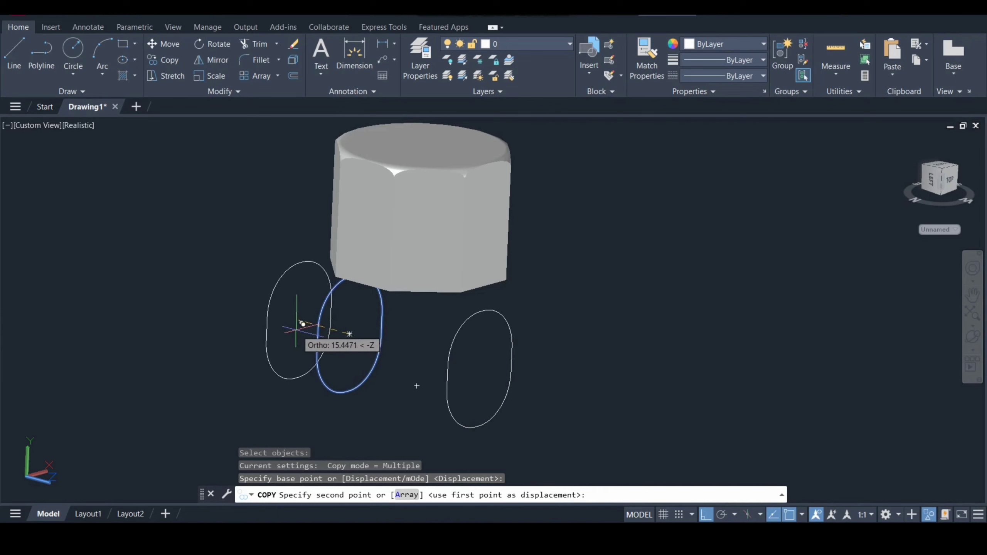
{"action": "type", "text": "11"}
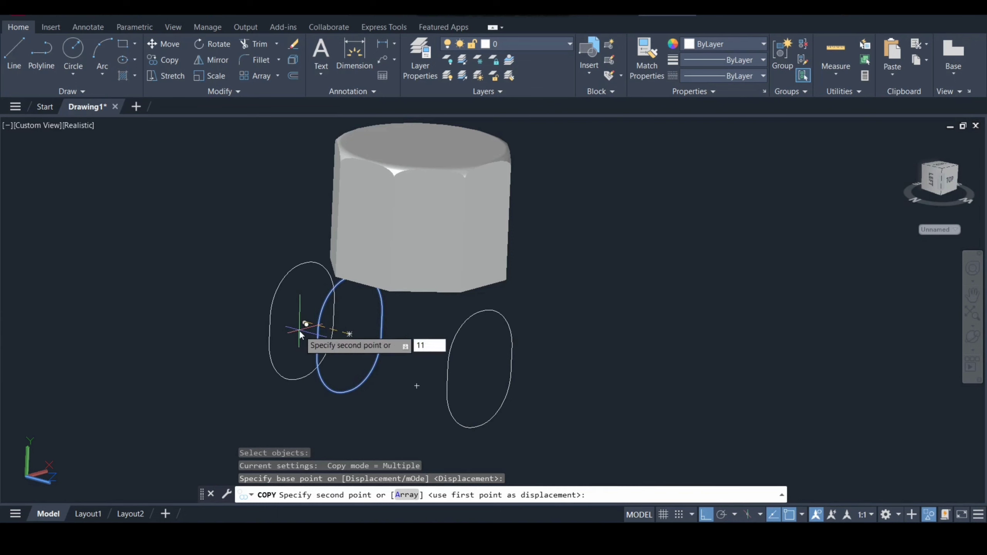
{"action": "key", "text": "Return"}
{"action": "key", "text": "Escape"}
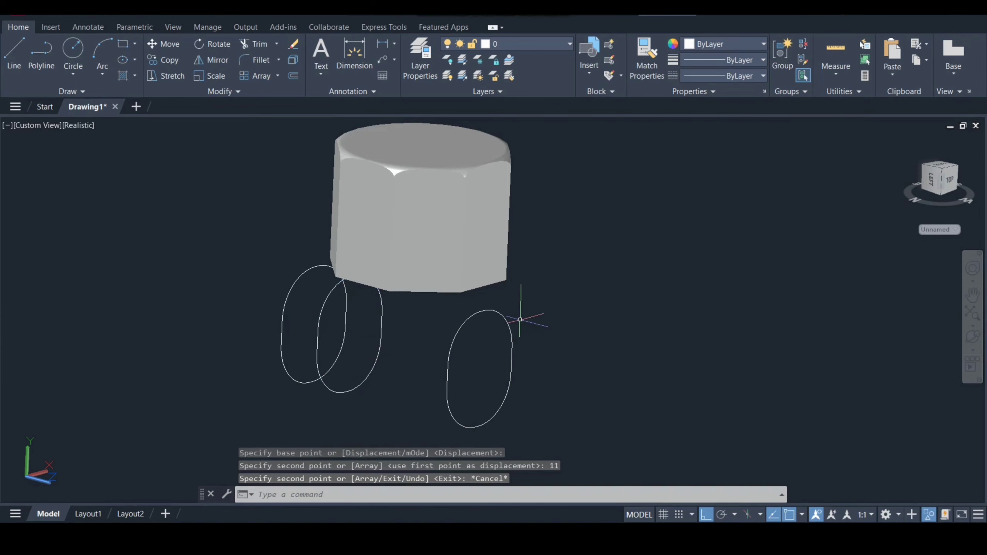
{"action": "right_click", "coordinate": [569, 269]}
{"action": "mouse_move", "coordinate": [599, 327]}
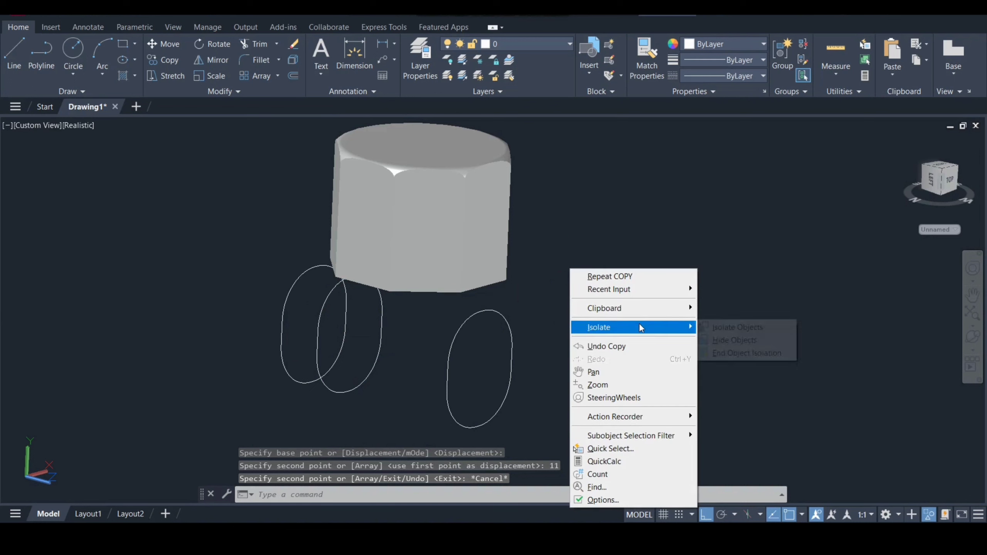
Step: End object isolation to bring back the box under the hex head, and orbit to a new angle
{"action": "left_click", "coordinate": [745, 353]}
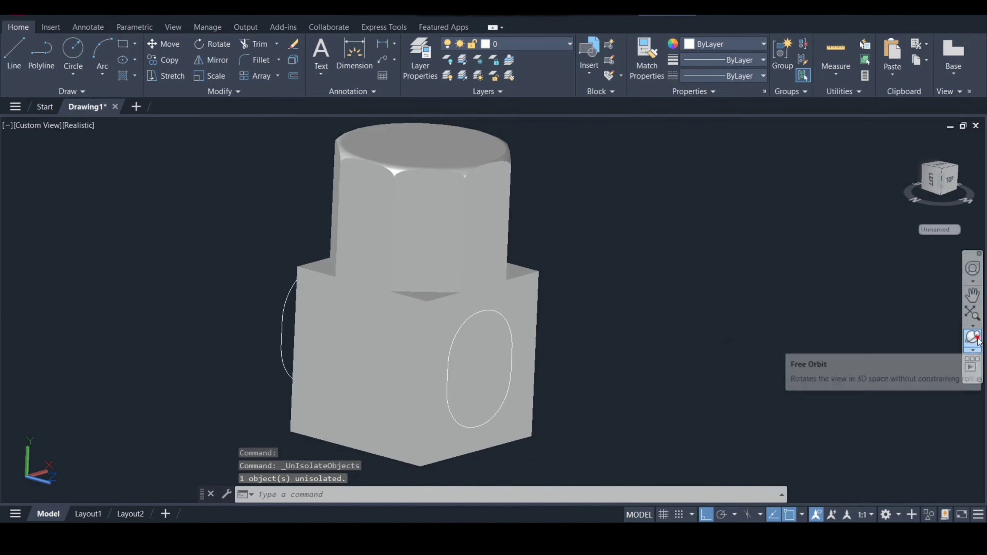
{"action": "left_click", "coordinate": [972, 337]}
{"action": "mouse_move", "coordinate": [446, 373]}
{"action": "left_mouse_down"}
{"action": "mouse_move", "coordinate": [474, 348]}
{"action": "mouse_move", "coordinate": [535, 338]}
{"action": "mouse_move", "coordinate": [582, 355]}
{"action": "left_mouse_up"}
{"action": "key", "text": "Escape"}
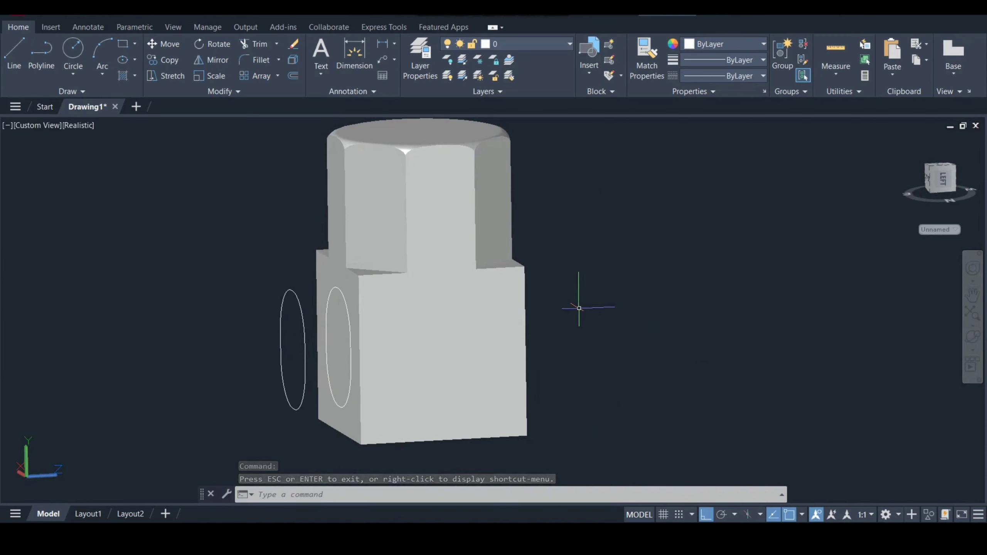
Step: Extrude the inner circle with EXT into a cylinder passing through the box
{"action": "type", "text": "ext"}
{"action": "key", "text": "Return"}
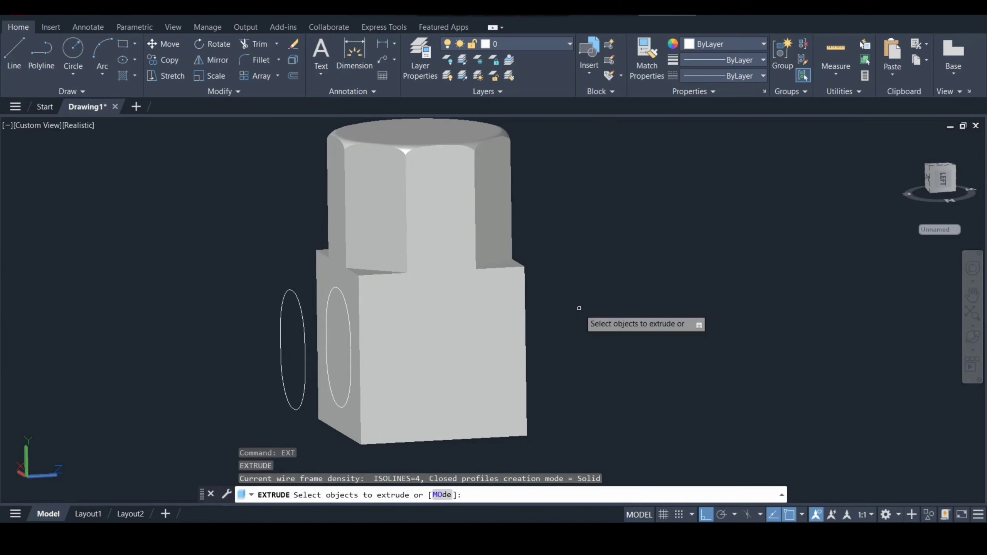
{"action": "left_click", "coordinate": [341, 295]}
{"action": "key", "text": "Return"}
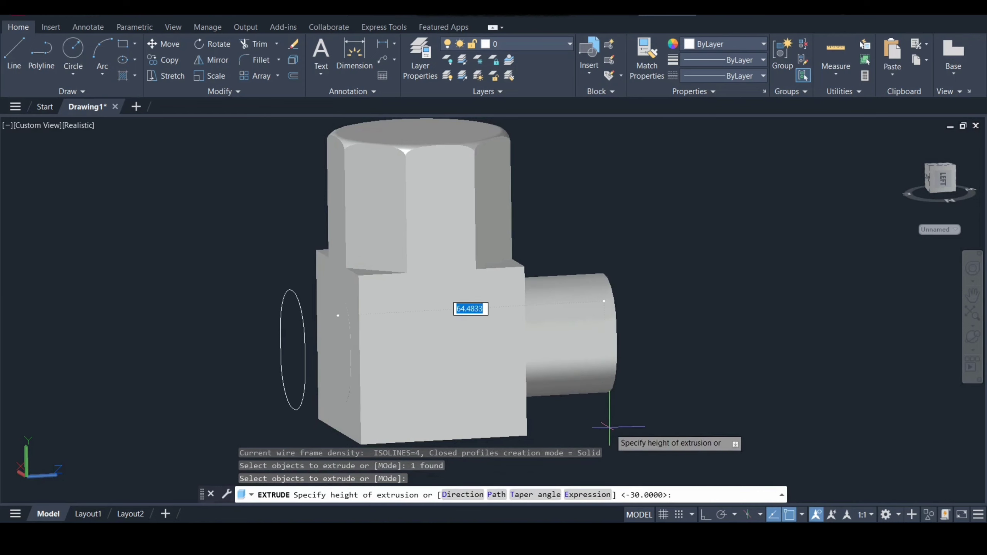
{"action": "left_click", "coordinate": [664, 370]}
Step: Subtract the cylinder from the box to cut a round hole through its side
{"action": "type", "text": "s"}
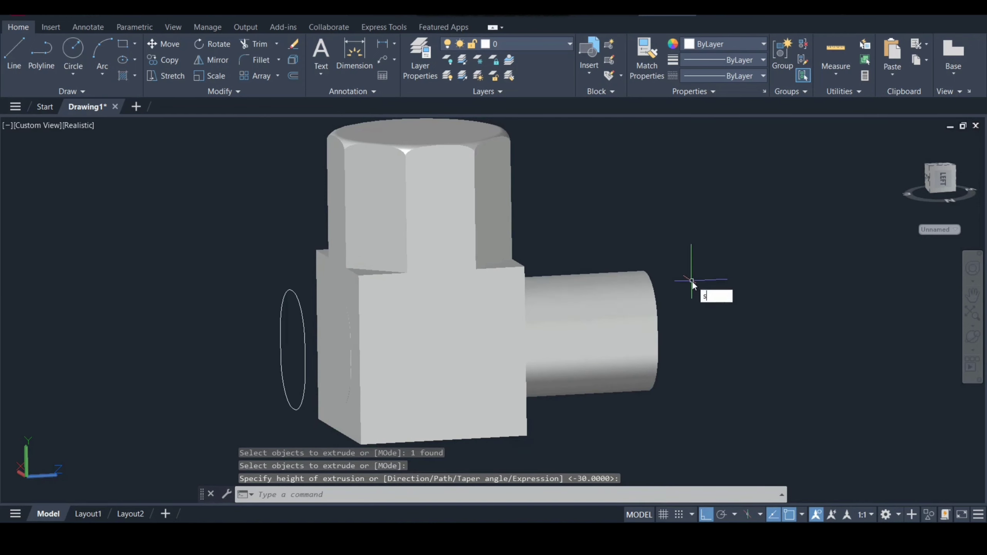
{"action": "type", "text": "u"}
{"action": "key", "text": "Return"}
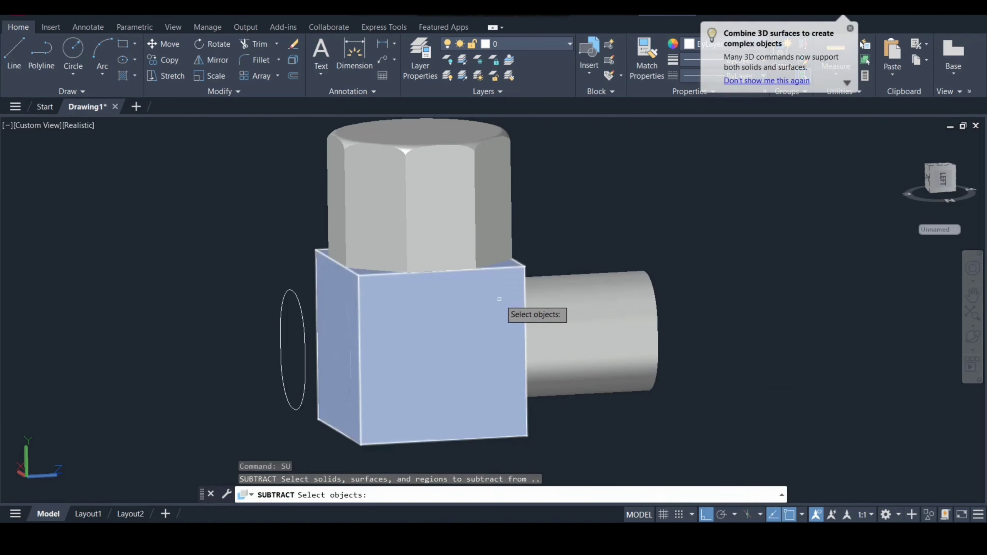
{"action": "left_click", "coordinate": [505, 301]}
{"action": "key", "text": "Return"}
{"action": "left_click", "coordinate": [601, 291]}
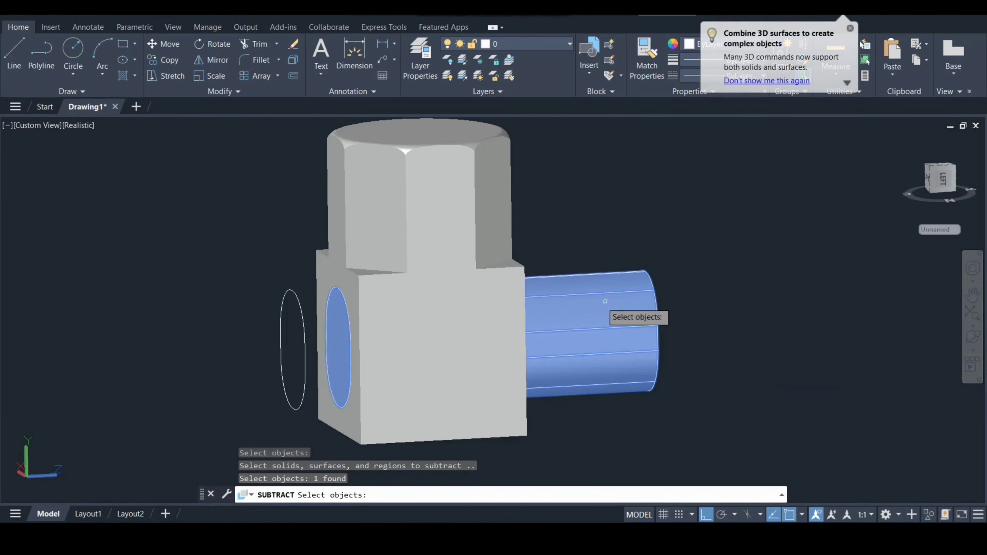
{"action": "key", "text": "Return"}
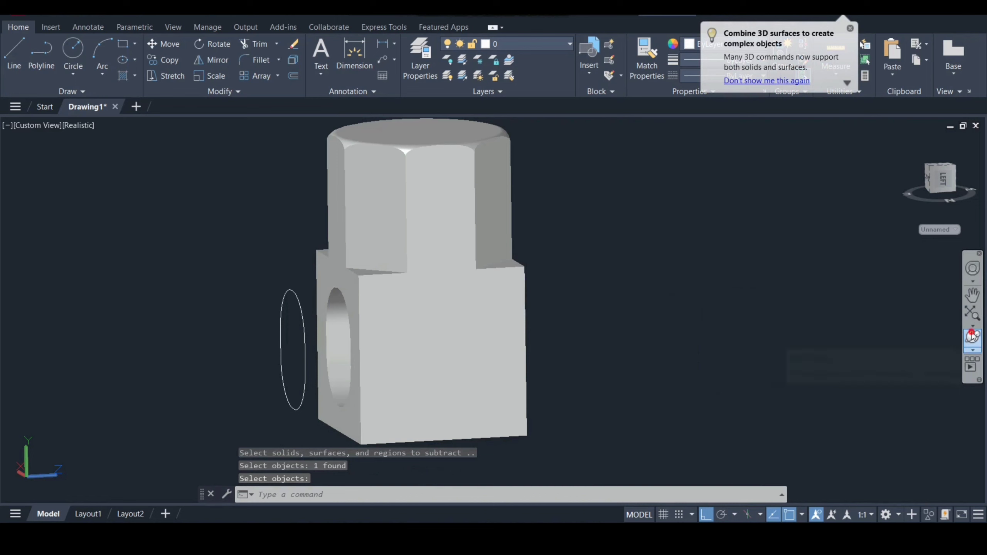
{"action": "left_click", "coordinate": [972, 335]}
Step: Orbit to inspect the holed side, then switch to the flat Left view on the ViewCube
{"action": "mouse_move", "coordinate": [487, 326]}
{"action": "left_mouse_down"}
{"action": "mouse_move", "coordinate": [412, 322]}
{"action": "mouse_move", "coordinate": [509, 313]}
{"action": "mouse_move", "coordinate": [424, 306]}
{"action": "mouse_move", "coordinate": [437, 301]}
{"action": "mouse_move", "coordinate": [410, 293]}
{"action": "mouse_move", "coordinate": [452, 346]}
{"action": "mouse_move", "coordinate": [427, 336]}
{"action": "left_mouse_up"}
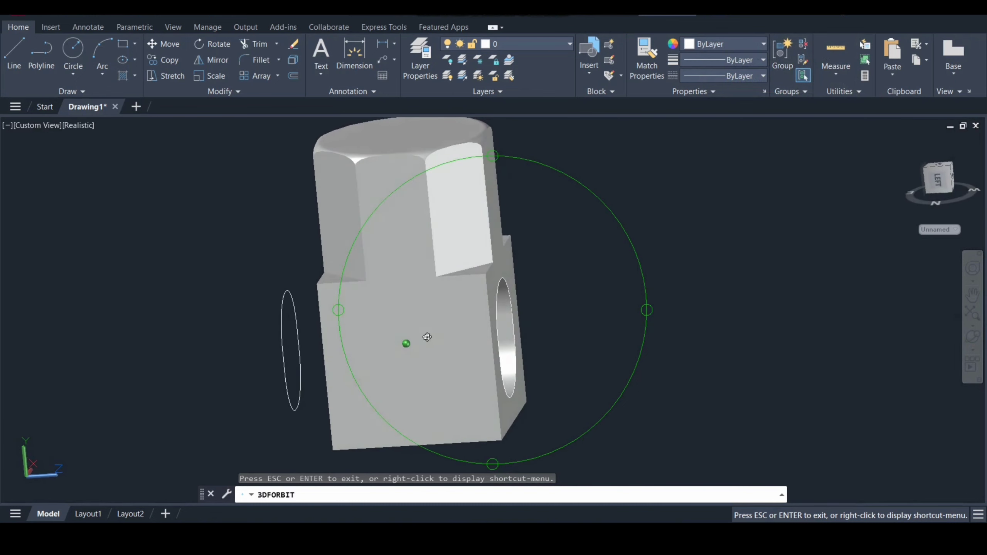
{"action": "key", "text": "Escape"}
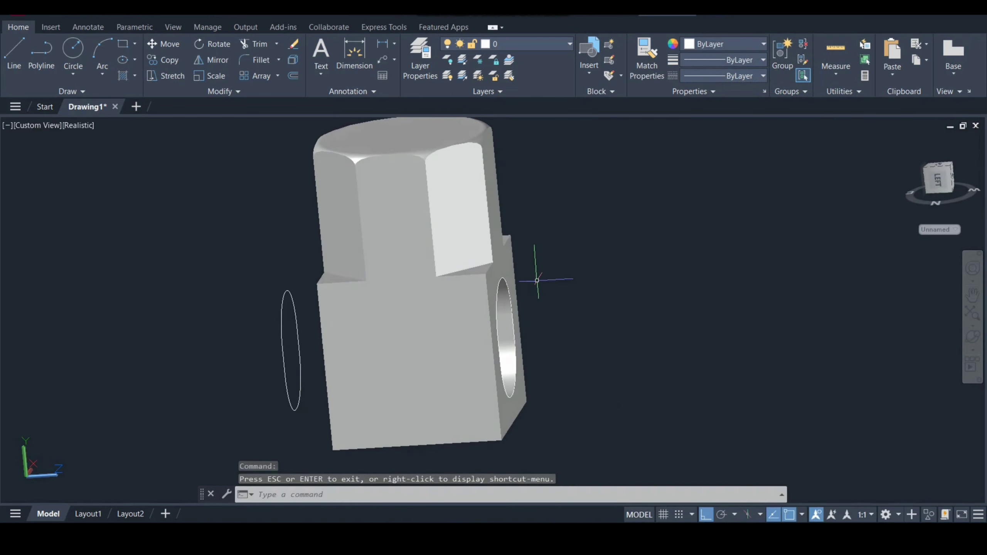
{"action": "left_click", "coordinate": [933, 184]}
{"action": "type", "text": "UCS"}
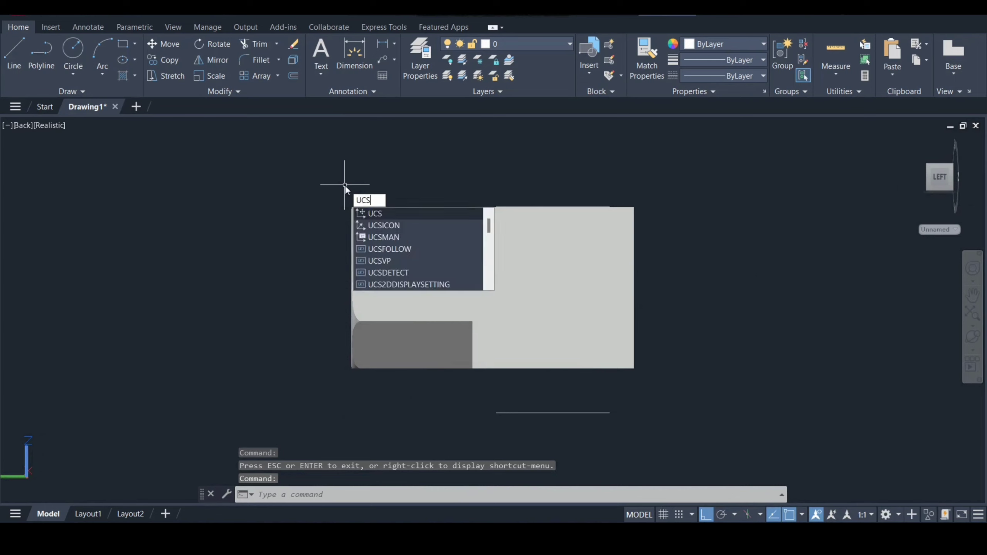
Step: Align the UCS with the current view
{"action": "key", "text": "Return"}
{"action": "type", "text": "v"}
{"action": "key", "text": "Return"}
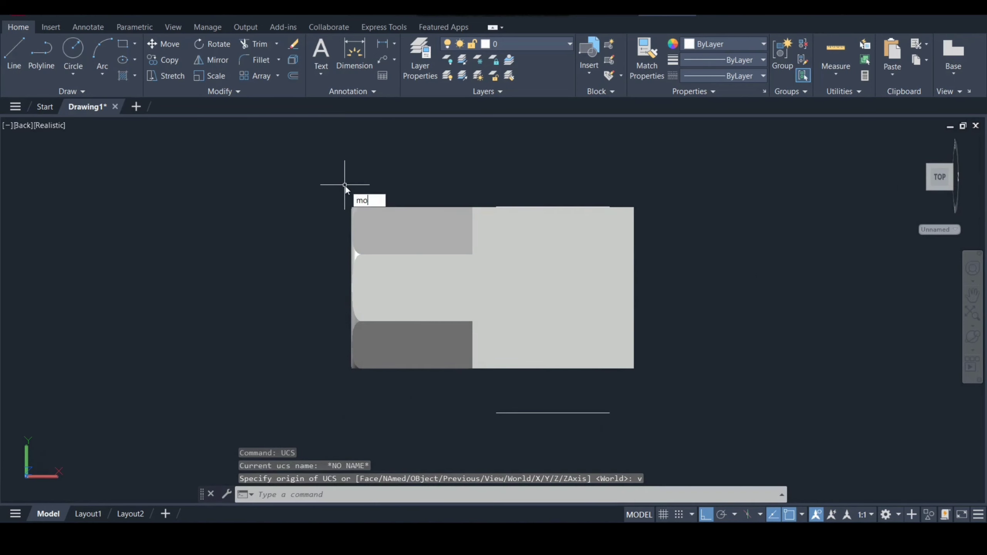
{"action": "key", "text": "Escape"}
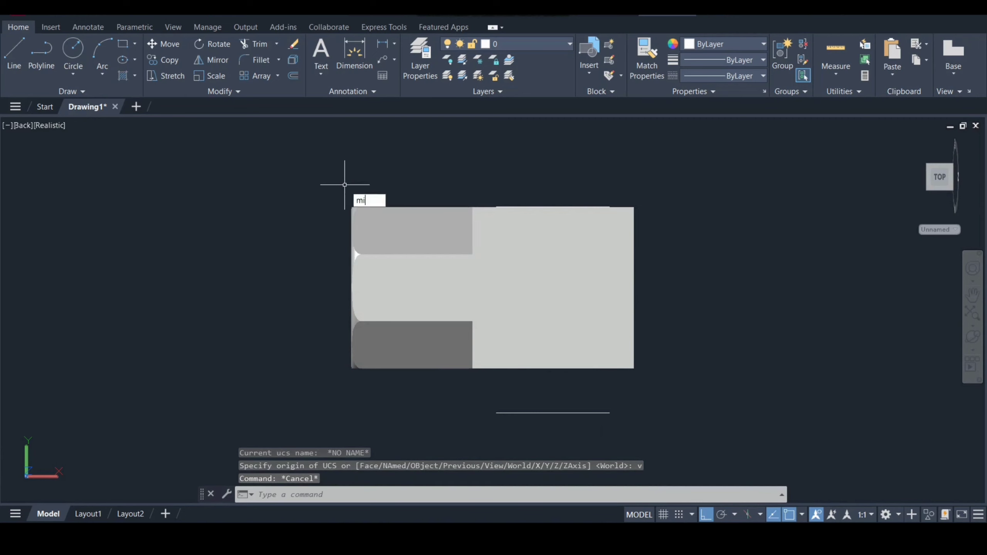
Step: Mirror the hex block across the box's vertical midline, keeping the original
{"action": "key", "text": "Return"}
{"action": "left_click", "coordinate": [390, 220]}
{"action": "key", "text": "Return"}
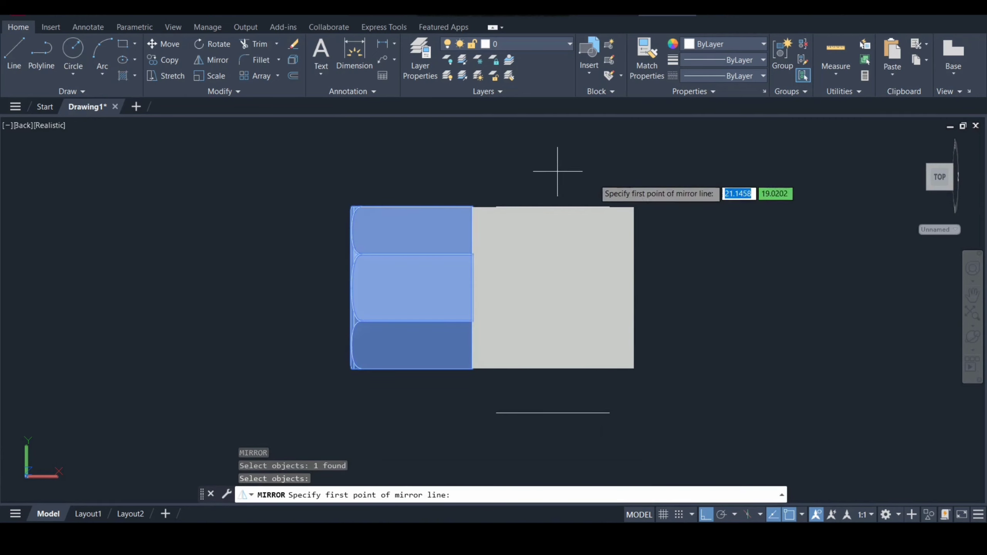
{"action": "left_click", "coordinate": [554, 206]}
{"action": "left_click", "coordinate": [564, 399]}
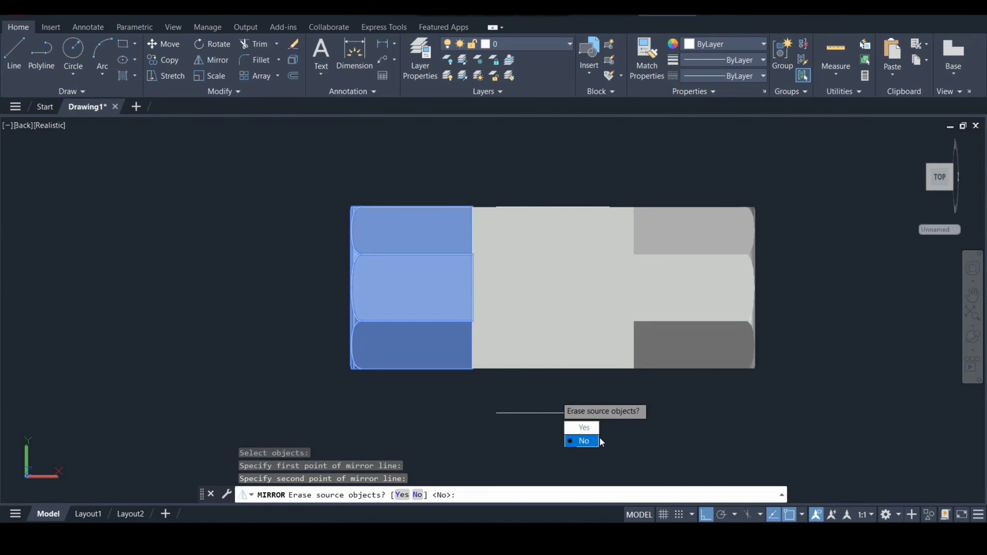
{"action": "left_click", "coordinate": [589, 442]}
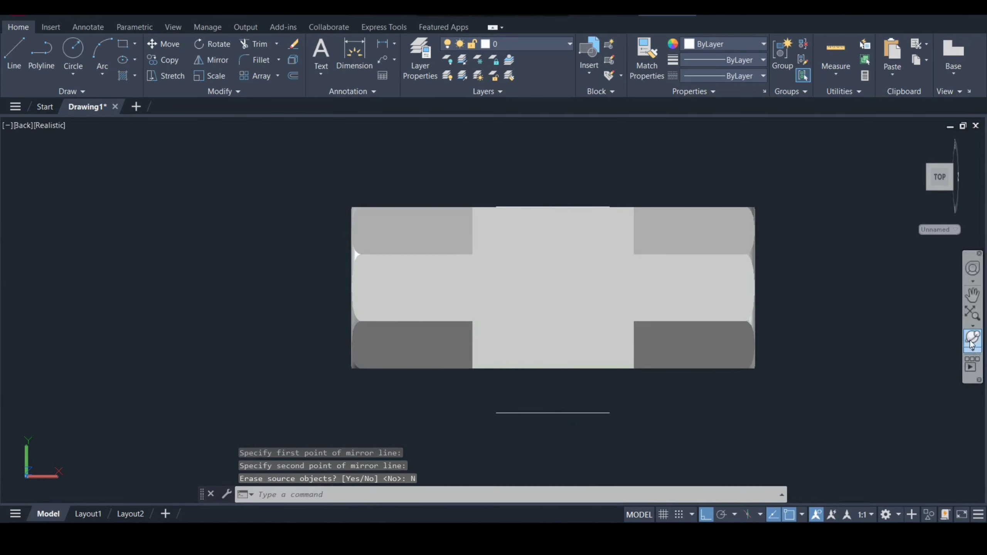
{"action": "left_click", "coordinate": [970, 340]}
{"action": "mouse_move", "coordinate": [576, 283]}
{"action": "left_mouse_down"}
{"action": "mouse_move", "coordinate": [573, 330]}
{"action": "mouse_move", "coordinate": [559, 323]}
{"action": "mouse_move", "coordinate": [540, 335]}
{"action": "mouse_move", "coordinate": [558, 318]}
{"action": "left_mouse_up"}
{"action": "mouse_move", "coordinate": [630, 270]}
{"action": "left_mouse_down"}
{"action": "mouse_move", "coordinate": [639, 237]}
{"action": "mouse_move", "coordinate": [621, 261]}
{"action": "mouse_move", "coordinate": [629, 251]}
{"action": "left_mouse_up"}
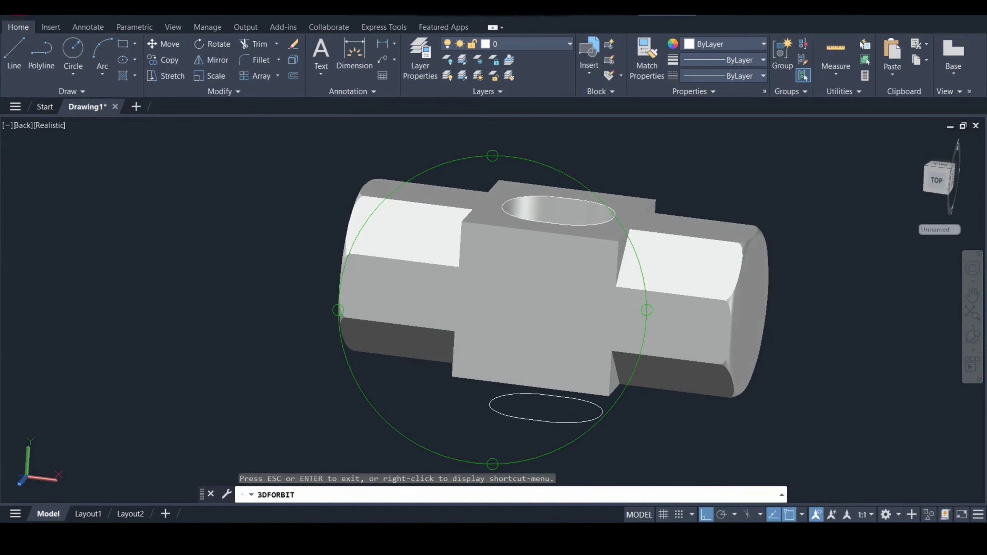
Step: Draw a 345-unit line straight down from the hole centre, then zoom out to see it
{"action": "key", "text": "Escape"}
{"action": "scroll", "coordinate": [695, 182], "scroll_direction": "down", "scroll_amount": 3}
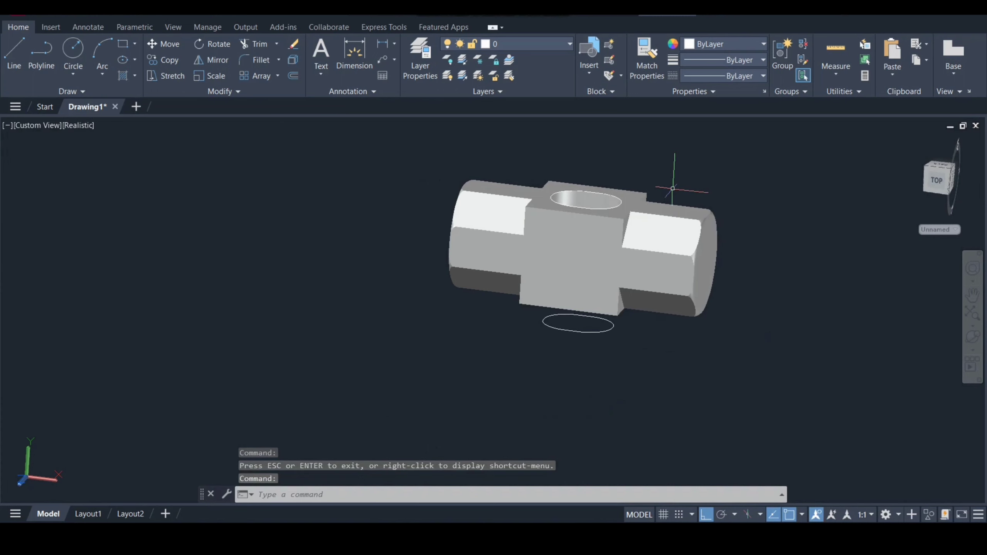
{"action": "type", "text": "l"}
{"action": "key", "text": "Return"}
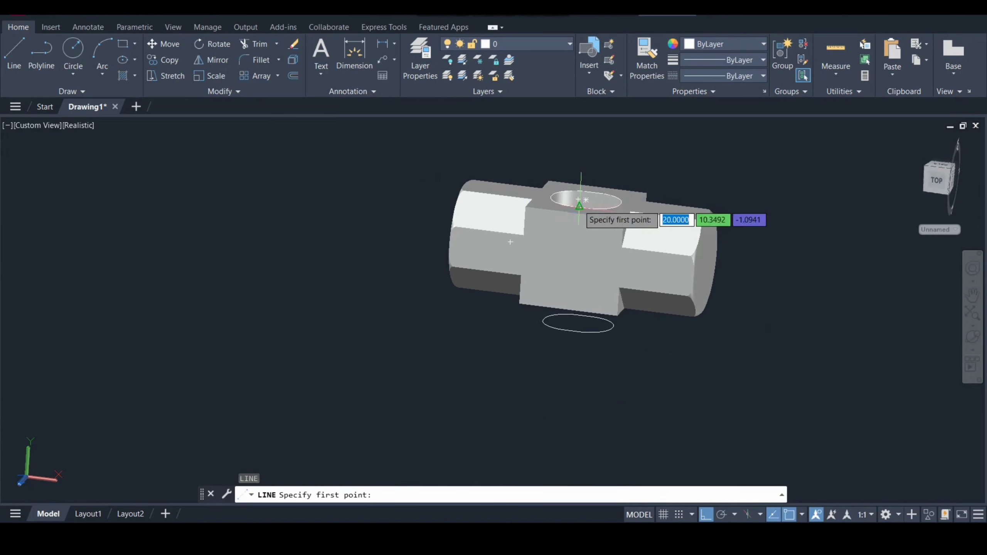
{"action": "left_click", "coordinate": [585, 200]}
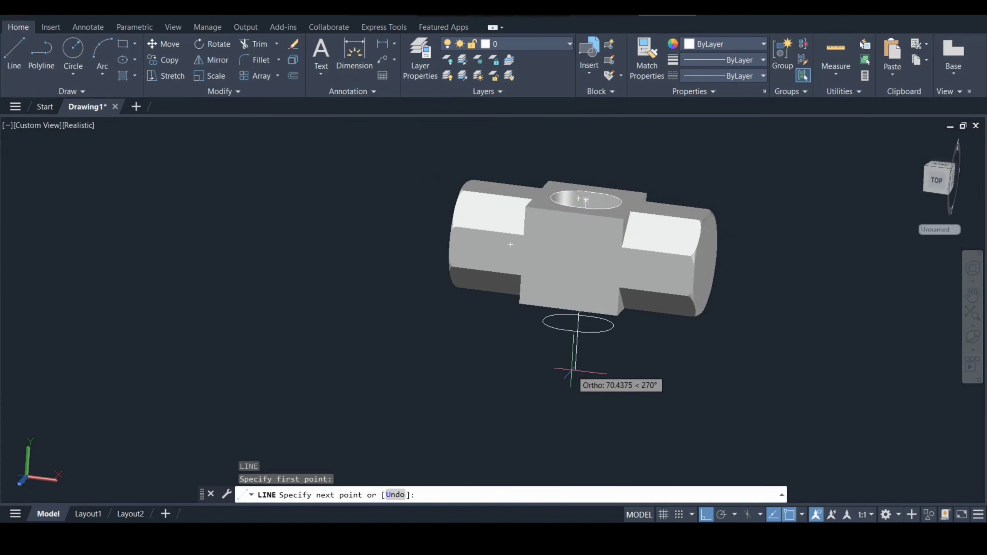
{"action": "type", "text": "345"}
{"action": "key", "text": "Return"}
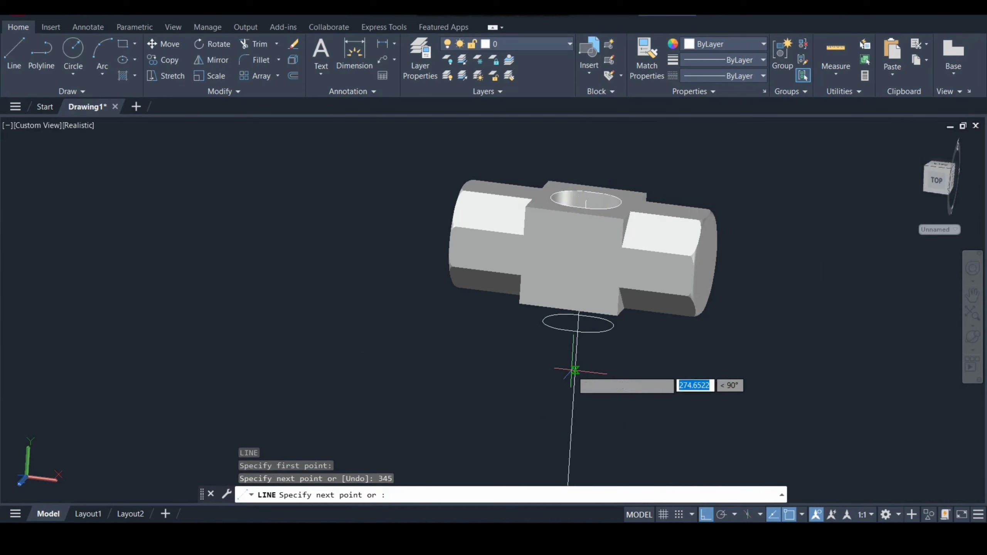
{"action": "left_click", "coordinate": [669, 372]}
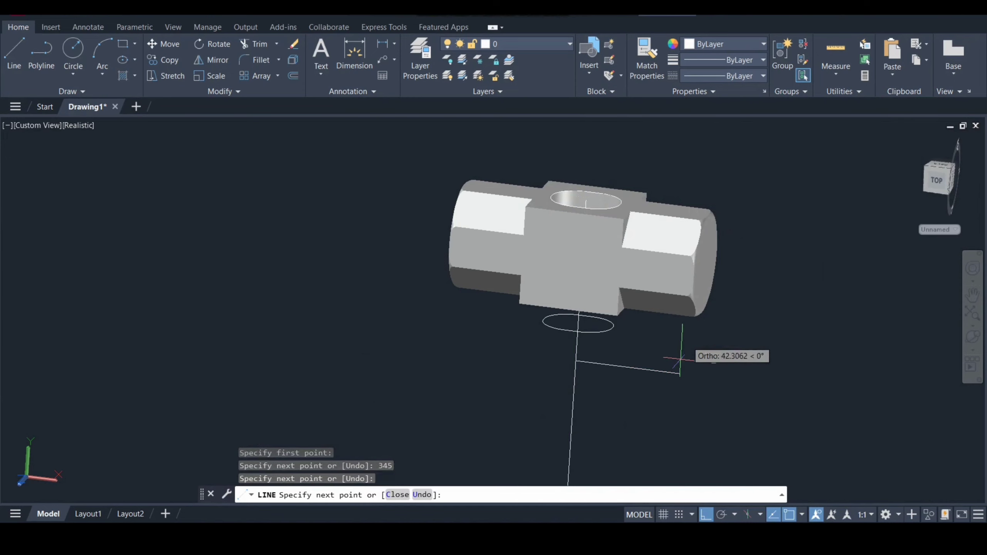
{"action": "key", "text": "Escape"}
{"action": "scroll", "coordinate": [570, 210], "scroll_direction": "down", "scroll_amount": 3}
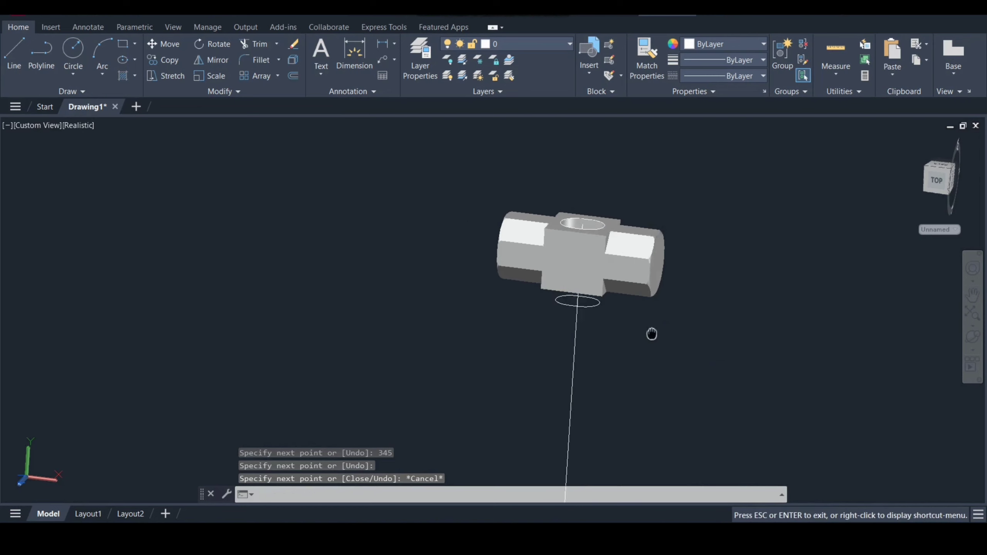
{"action": "mouse_move", "coordinate": [649, 334]}
{"action": "middle_mouse_down"}
{"action": "mouse_move", "coordinate": [577, 260]}
{"action": "mouse_move", "coordinate": [594, 276]}
{"action": "mouse_move", "coordinate": [571, 231]}
{"action": "middle_mouse_up"}
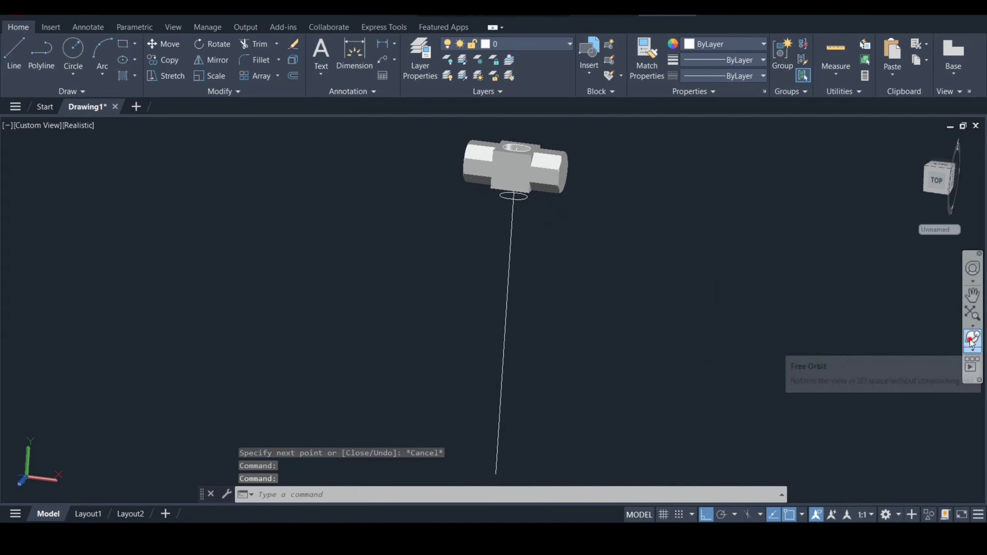
Step: Switch to a flat view of the head, reset the UCS, and orbit back into 3D
{"action": "left_click", "coordinate": [971, 338]}
{"action": "mouse_move", "coordinate": [515, 409]}
{"action": "left_mouse_down"}
{"action": "mouse_move", "coordinate": [498, 335]}
{"action": "mouse_move", "coordinate": [510, 239]}
{"action": "mouse_move", "coordinate": [497, 346]}
{"action": "mouse_move", "coordinate": [497, 268]}
{"action": "mouse_move", "coordinate": [495, 283]}
{"action": "left_mouse_up"}
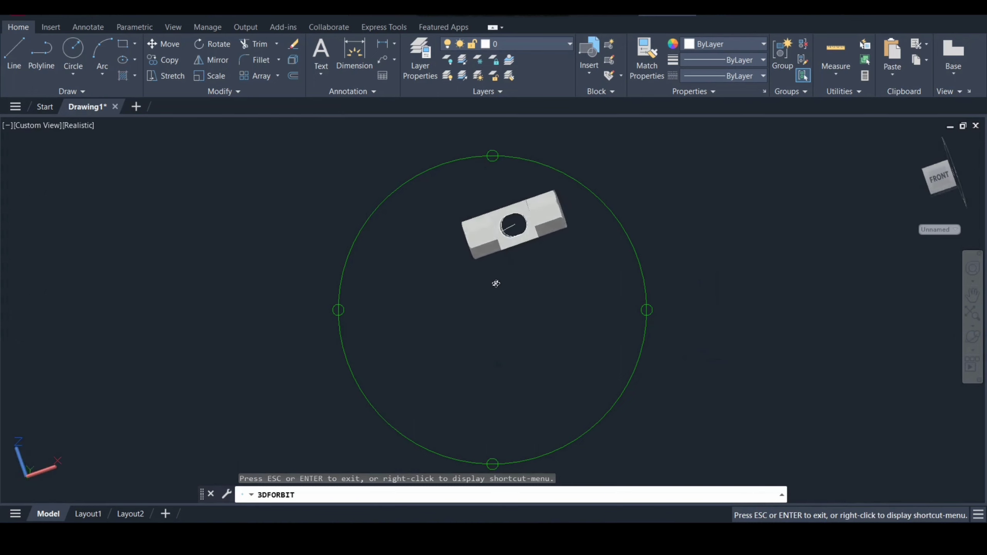
{"action": "key", "text": "Escape"}
{"action": "left_click", "coordinate": [941, 183]}
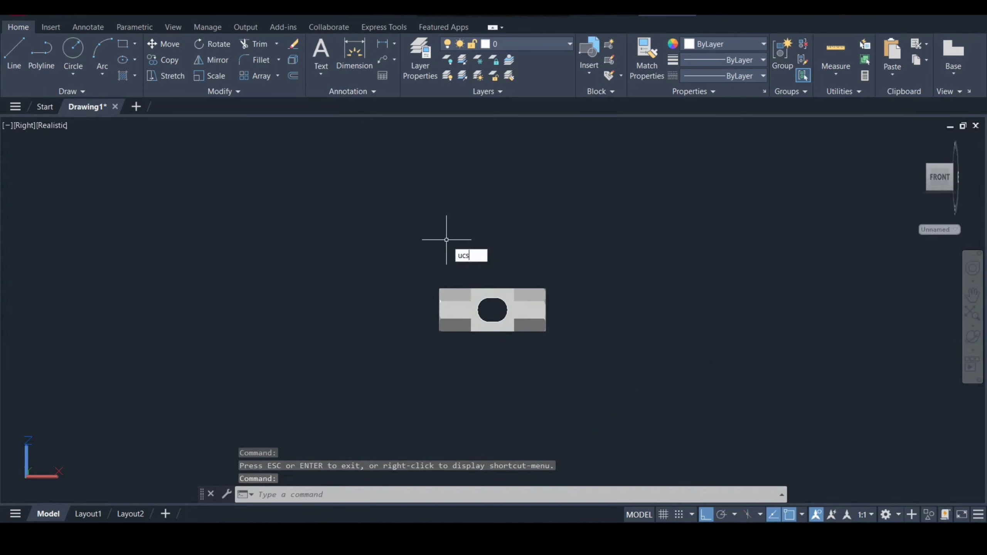
{"action": "type", "text": "ucs"}
{"action": "key", "text": "Return"}
{"action": "key", "text": "Return"}
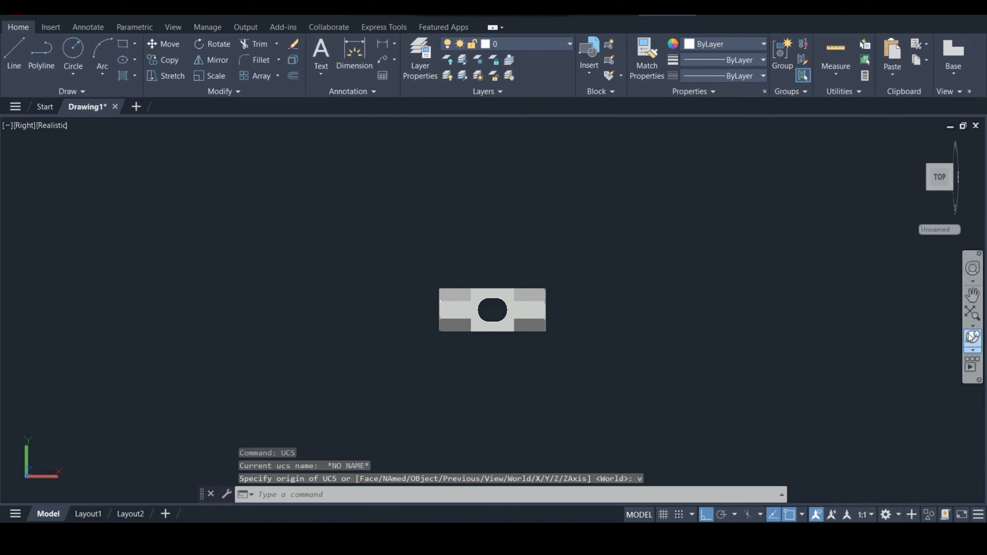
{"action": "left_click", "coordinate": [972, 336]}
{"action": "mouse_move", "coordinate": [476, 320]}
{"action": "left_mouse_down"}
{"action": "mouse_move", "coordinate": [511, 375]}
{"action": "mouse_move", "coordinate": [562, 379]}
{"action": "left_mouse_up"}
{"action": "key", "text": "Escape"}
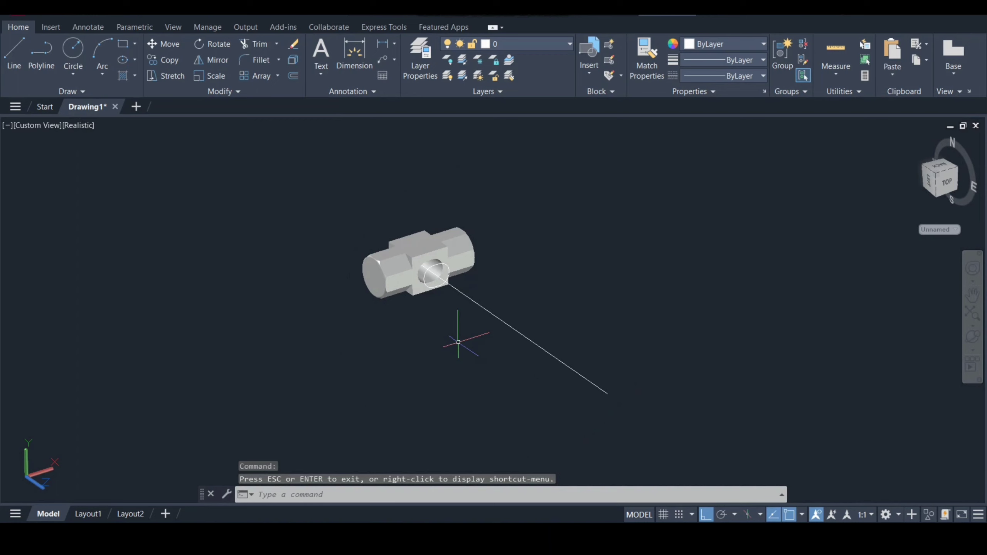
Step: Draw a radius-20 circle centred on the line's far endpoint
{"action": "type", "text": "c"}
{"action": "key", "text": "Return"}
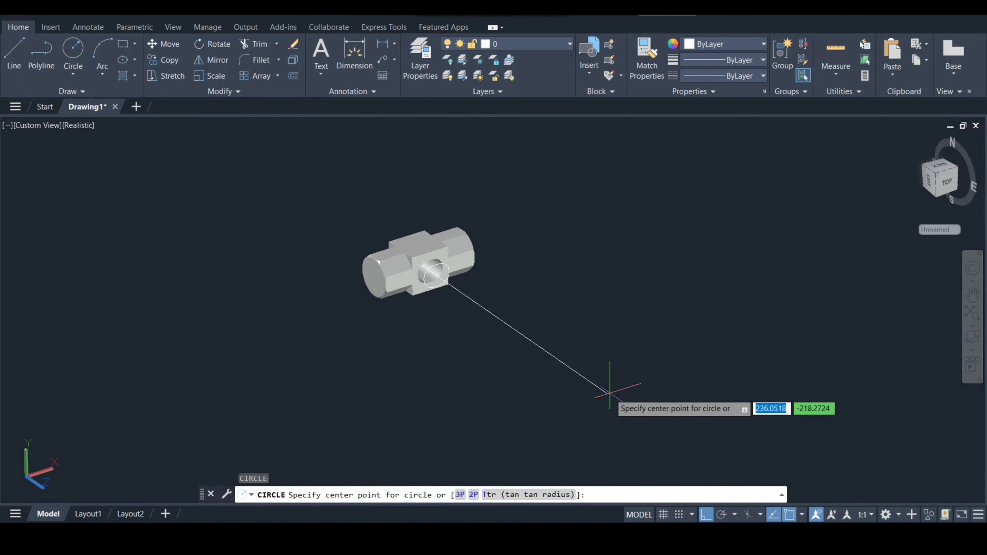
{"action": "left_click", "coordinate": [606, 393]}
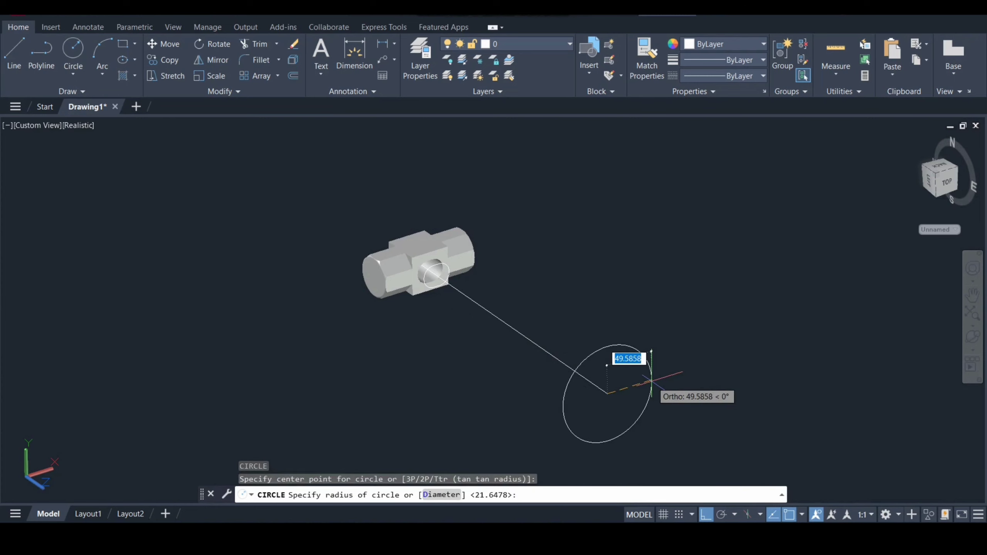
{"action": "type", "text": "20"}
{"action": "key", "text": "Return"}
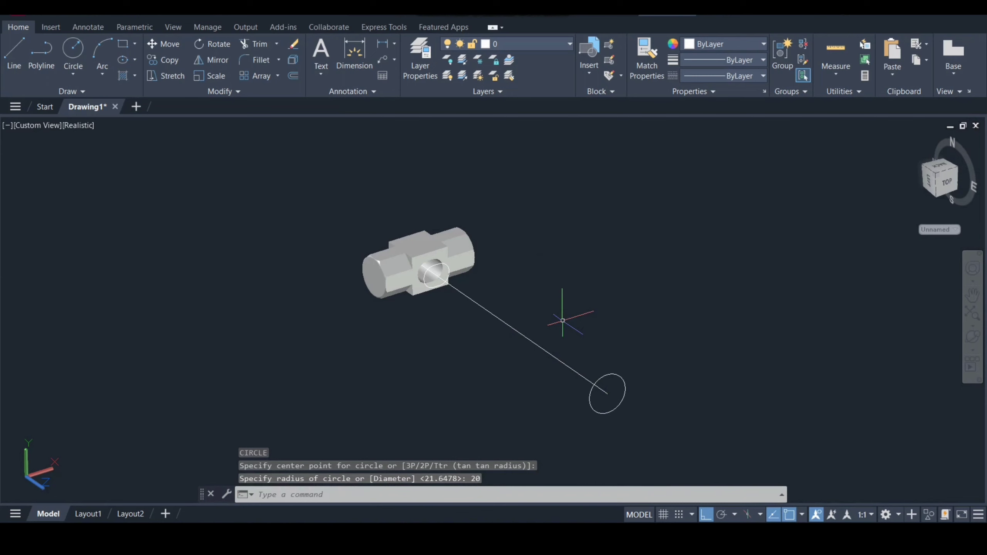
{"action": "left_click", "coordinate": [425, 249]}
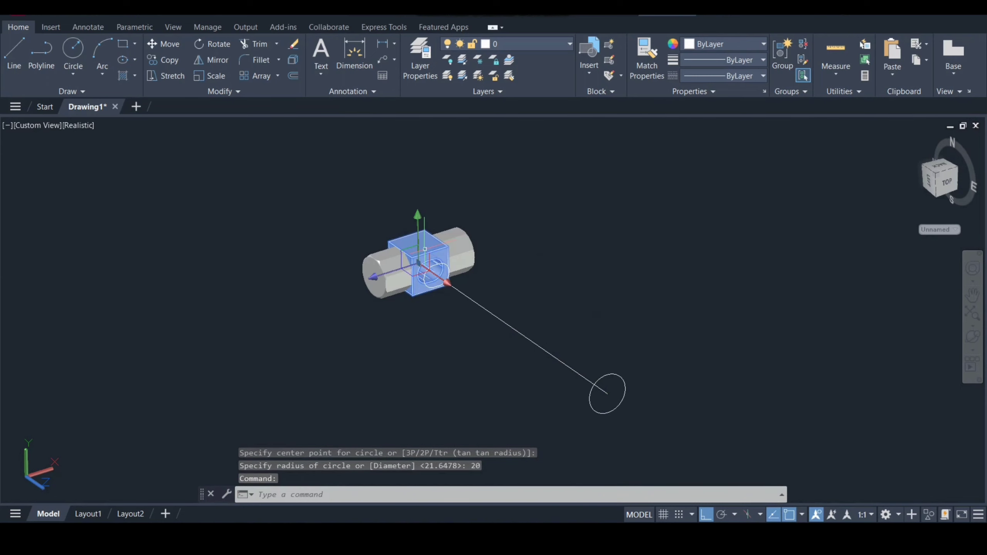
Step: Hide the centre block and loft the three circles into a round handle solid
{"action": "right_click", "coordinate": [546, 211]}
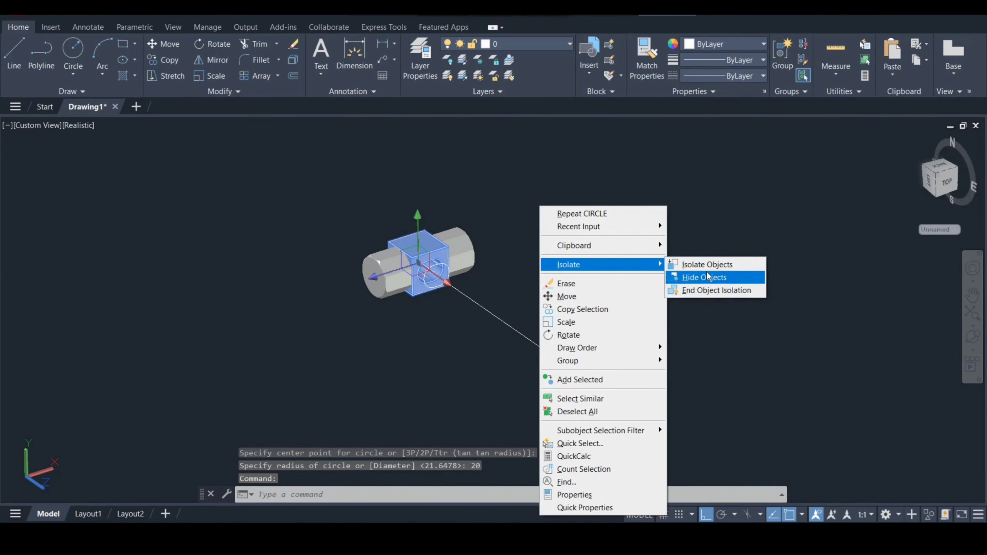
{"action": "left_click", "coordinate": [704, 277]}
{"action": "type", "text": "loft"}
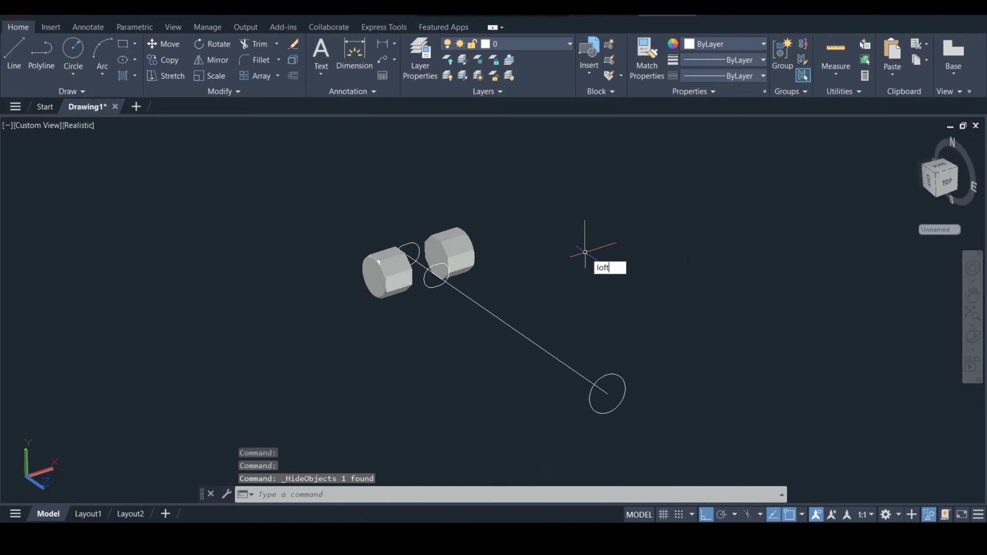
{"action": "key", "text": "Return"}
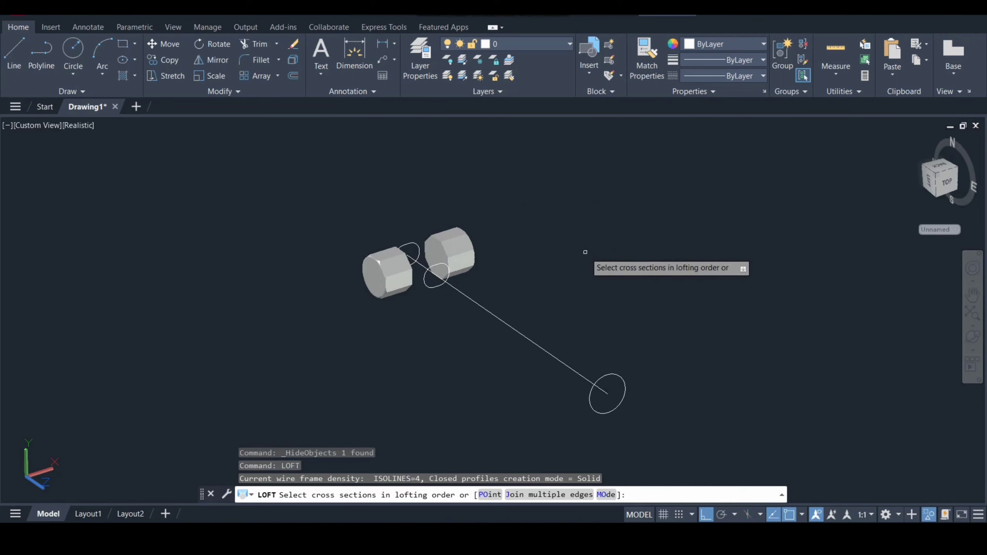
{"action": "left_click", "coordinate": [603, 374]}
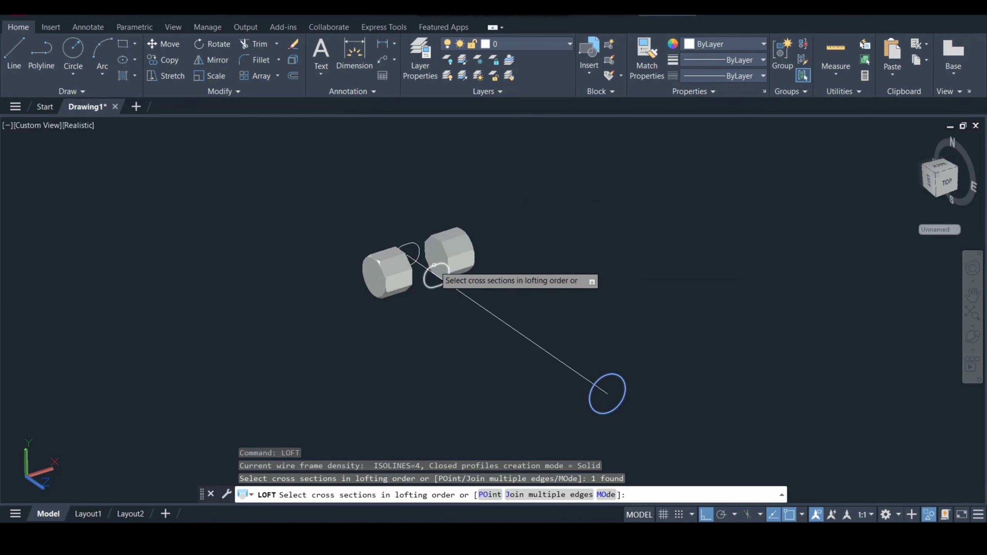
{"action": "left_click", "coordinate": [442, 276]}
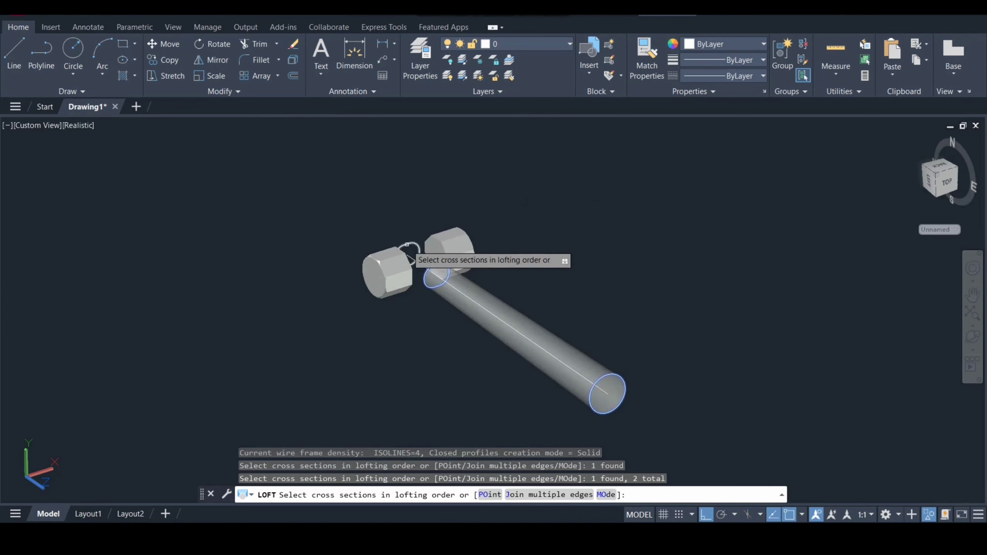
{"action": "left_click", "coordinate": [408, 244]}
{"action": "key", "text": "Return"}
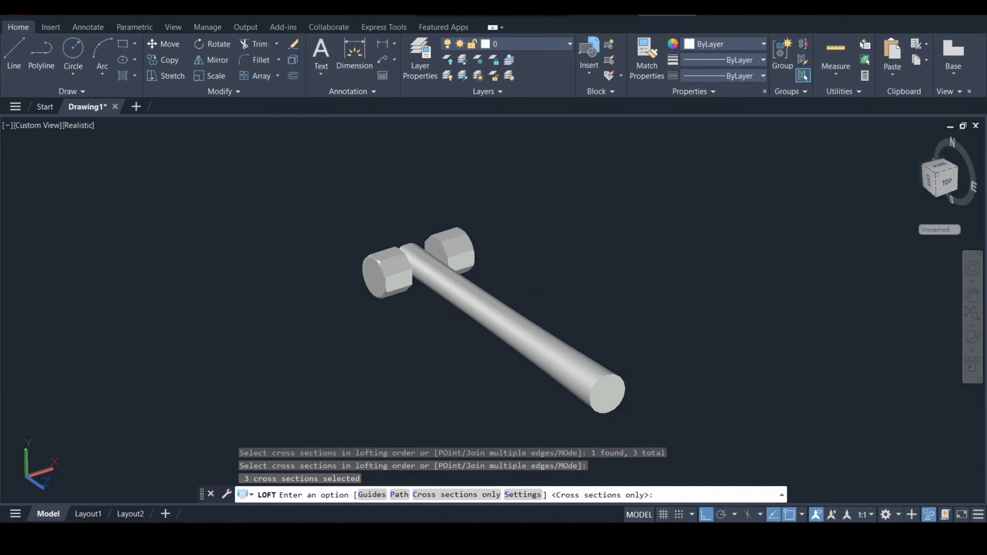
{"action": "key", "text": "Return"}
Step: End object isolation so the centre block is shown again
{"action": "right_click", "coordinate": [502, 183]}
{"action": "mouse_move", "coordinate": [531, 241]}
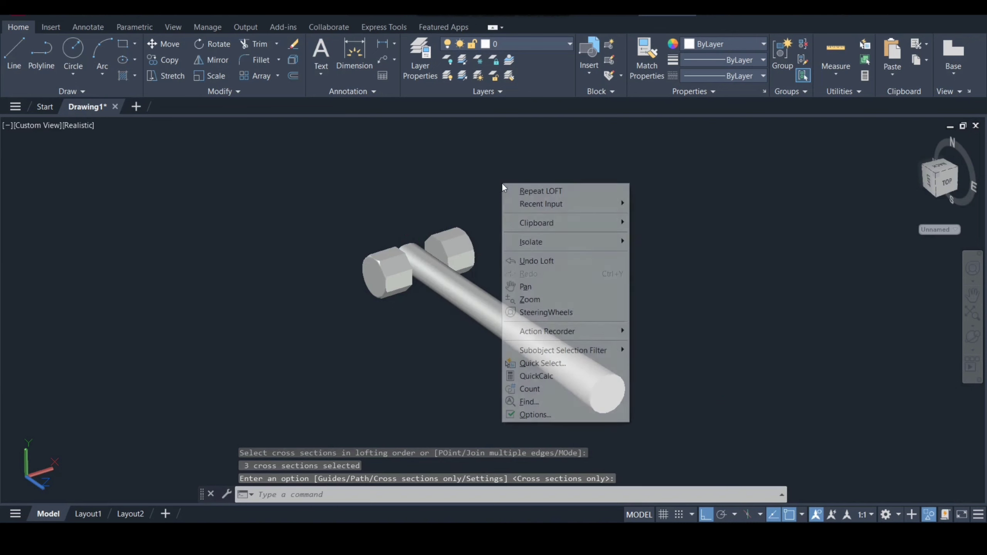
{"action": "left_click", "coordinate": [651, 268]}
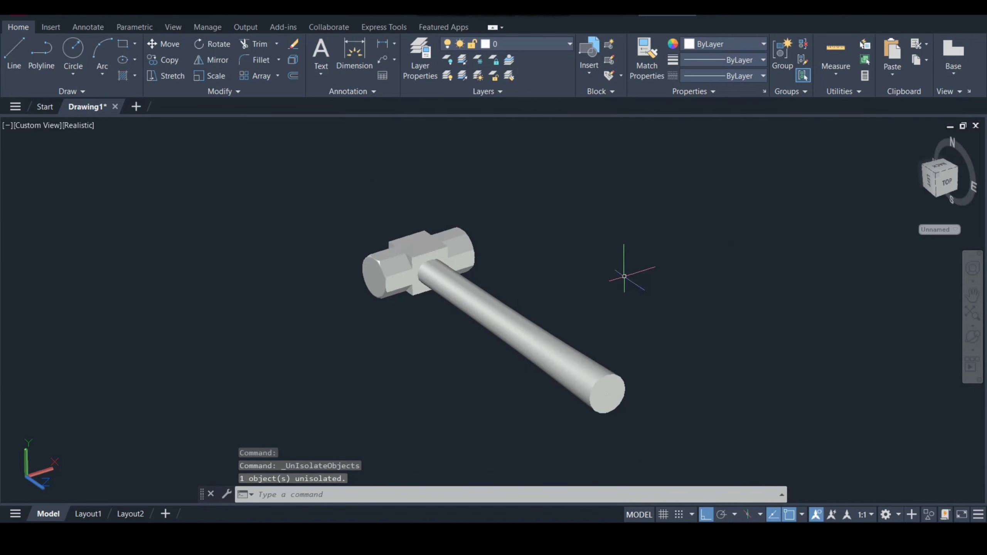
{"action": "scroll", "coordinate": [392, 212], "scroll_direction": "up", "scroll_amount": 2}
{"action": "scroll", "coordinate": [389, 219], "scroll_direction": "up", "scroll_amount": 2}
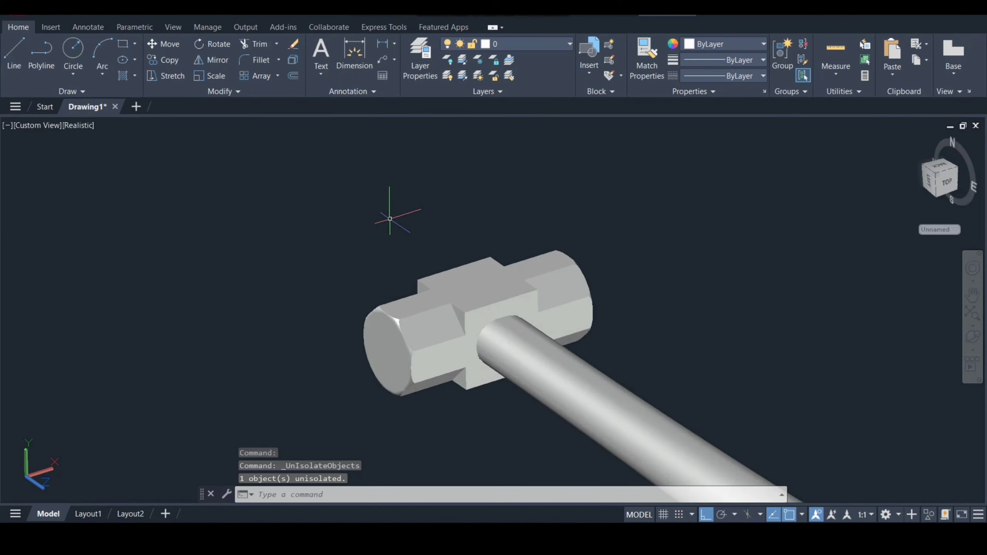
Step: Start FILLETEDGE with radius 1 and select three edges of the centre block
{"action": "type", "text": "f"}
{"action": "key", "text": "Down"}
{"action": "key", "text": "Return"}
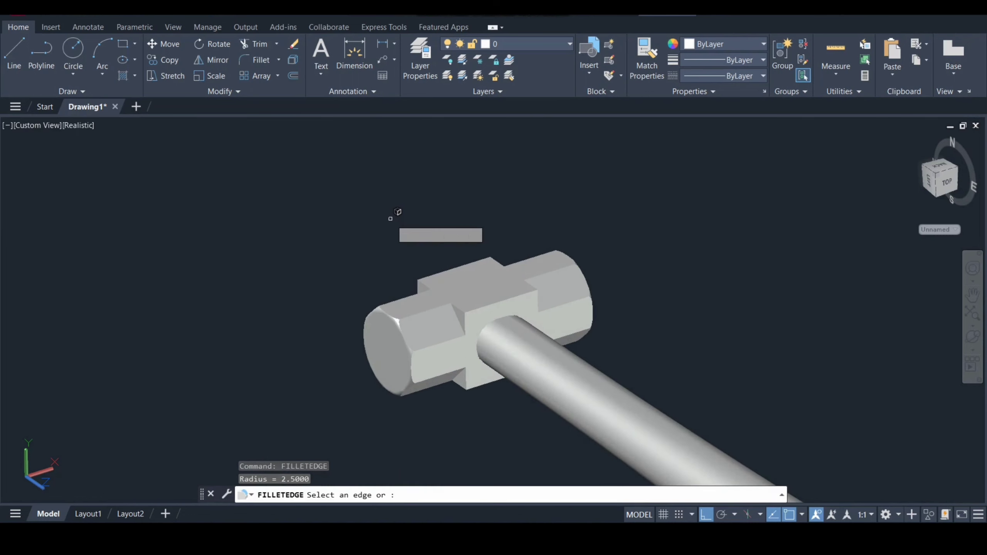
{"action": "key", "text": "Return"}
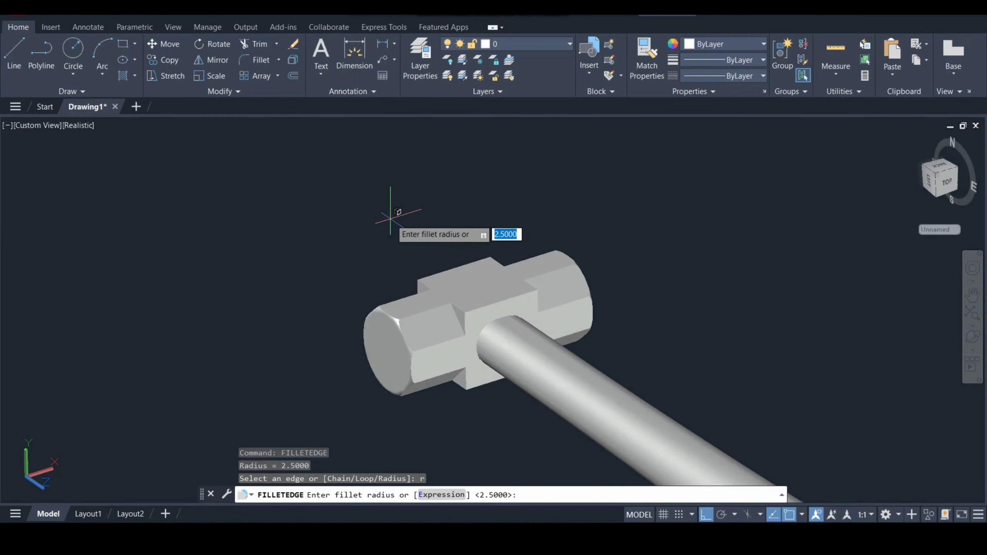
{"action": "type", "text": "1"}
{"action": "key", "text": "Return"}
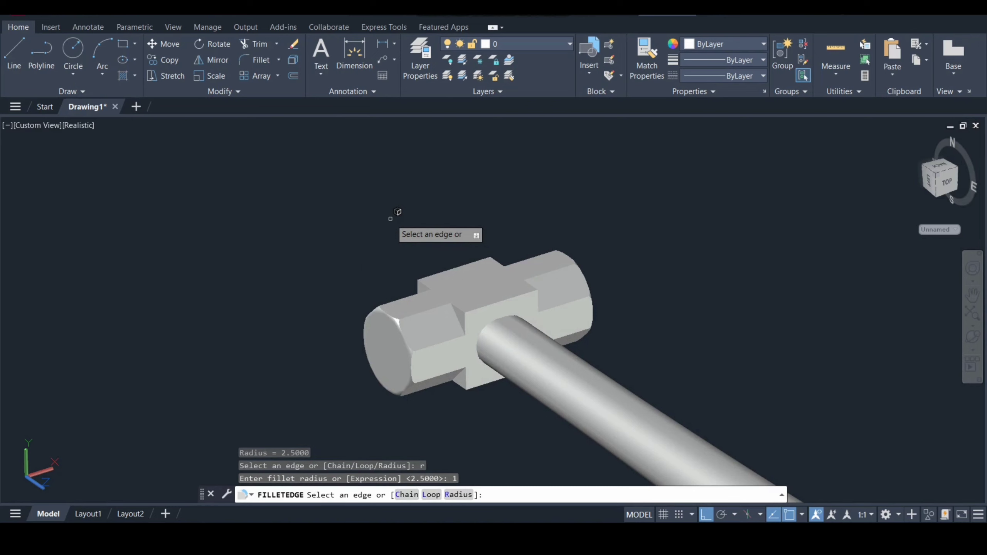
{"action": "left_click", "coordinate": [450, 268]}
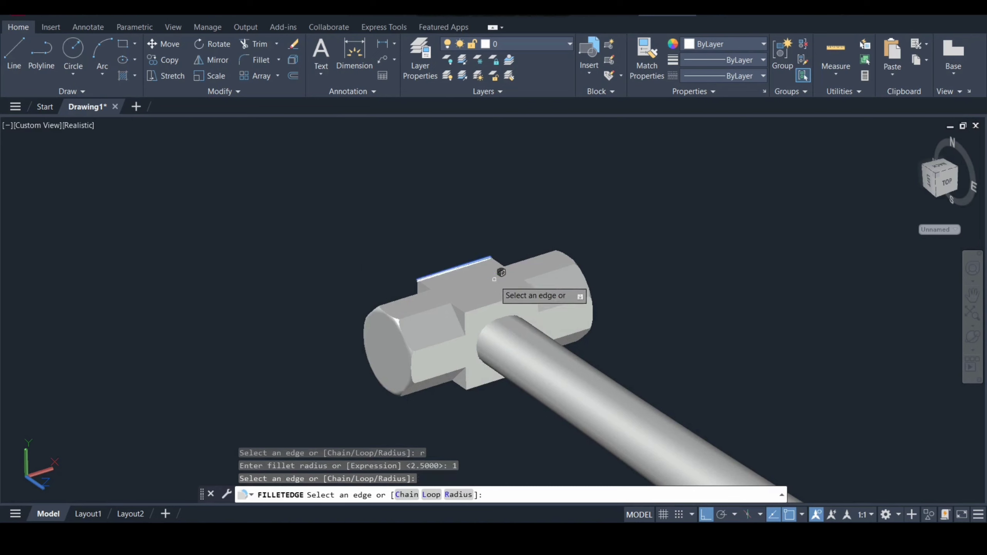
{"action": "left_click", "coordinate": [496, 303]}
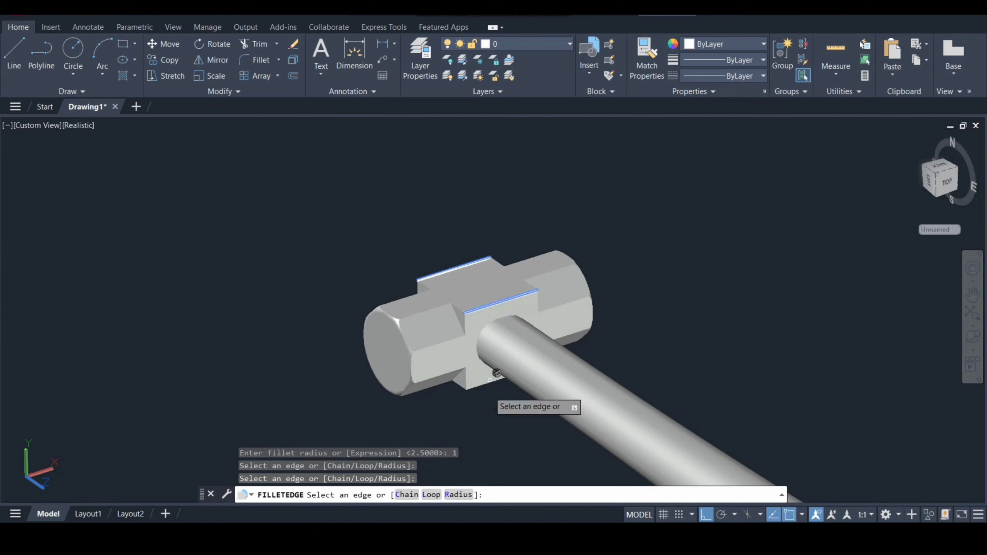
{"action": "left_click", "coordinate": [480, 385]}
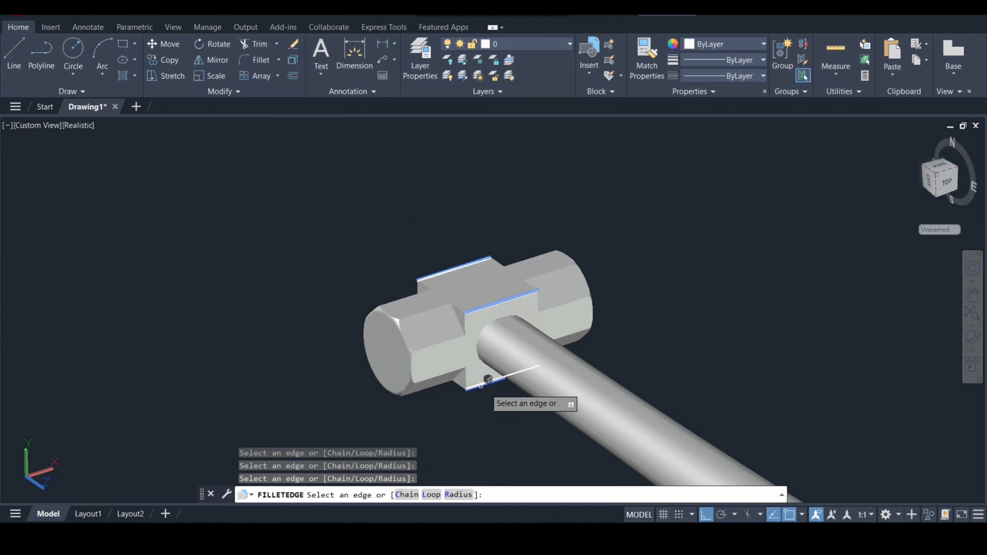
Step: Orbit to reach the fourth block edge, select it, and apply the fillet
{"action": "left_click", "coordinate": [973, 336]}
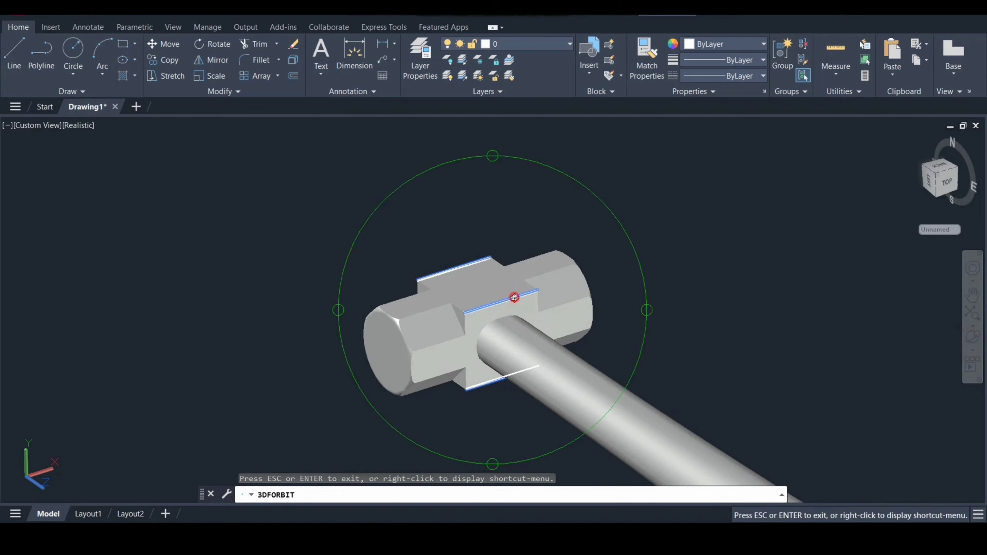
{"action": "mouse_move", "coordinate": [514, 297]}
{"action": "left_mouse_down"}
{"action": "mouse_move", "coordinate": [546, 329]}
{"action": "mouse_move", "coordinate": [559, 295]}
{"action": "mouse_move", "coordinate": [642, 265]}
{"action": "left_mouse_up"}
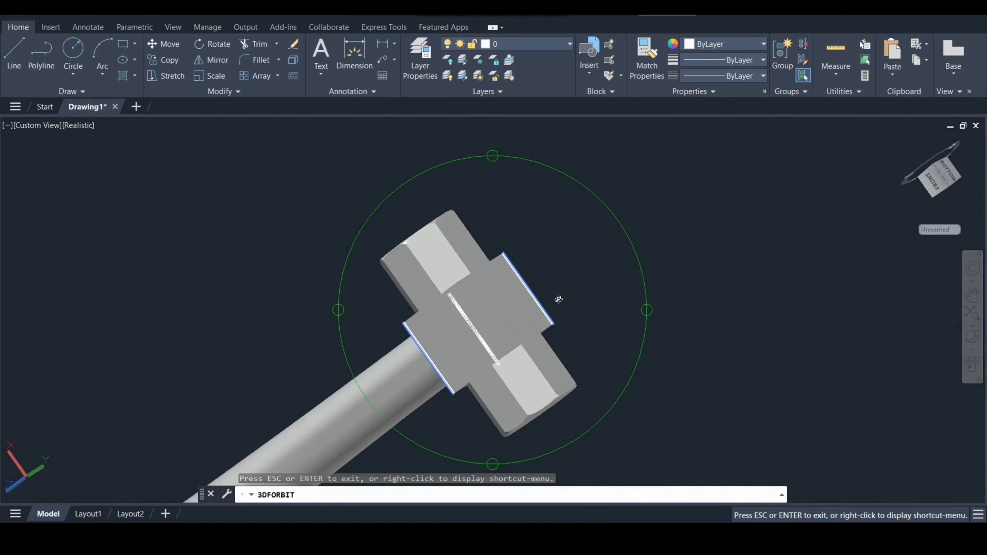
{"action": "left_click_drag", "start_coordinate": [558, 299], "coordinate": [573, 247]}
{"action": "key", "text": "Escape"}
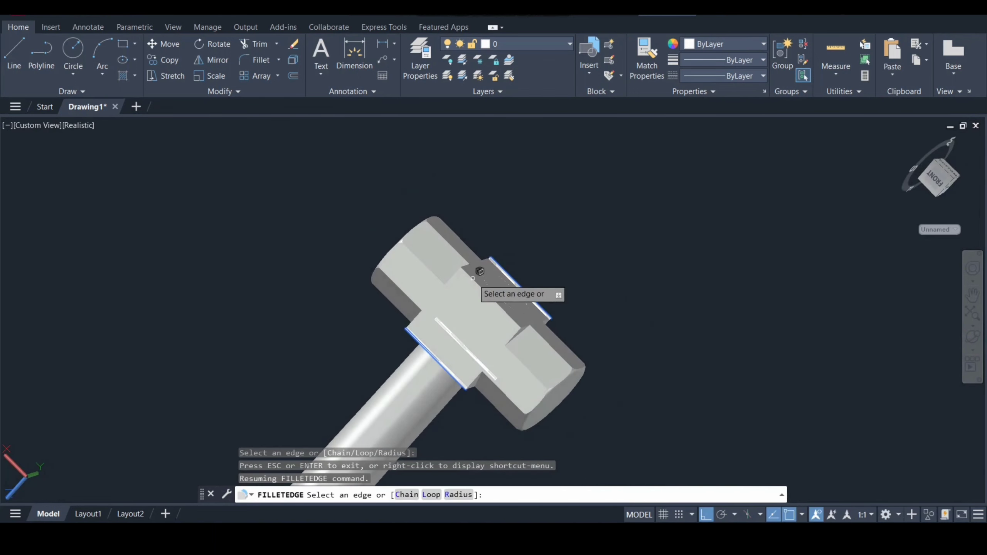
{"action": "left_click", "coordinate": [472, 278]}
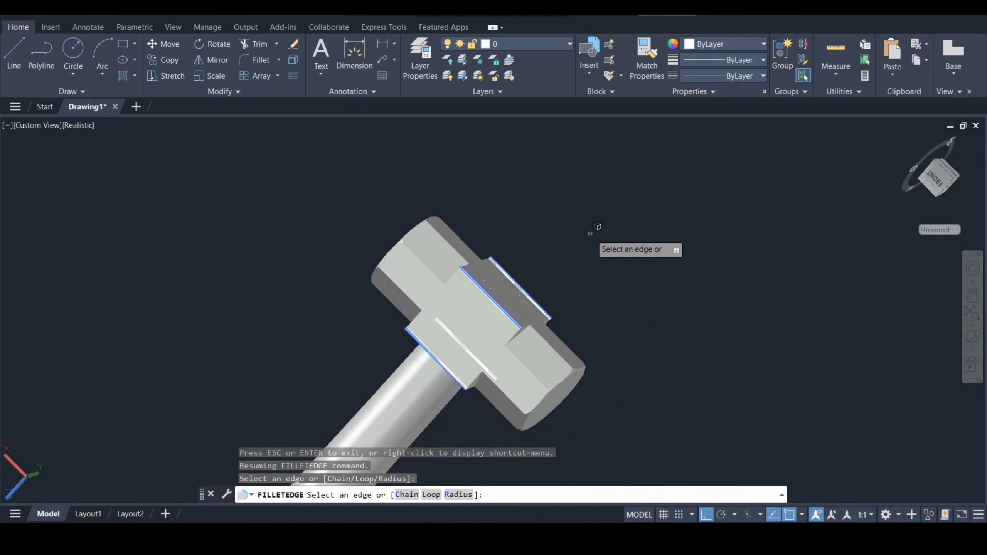
{"action": "key", "text": "Return"}
{"action": "key", "text": "Return"}
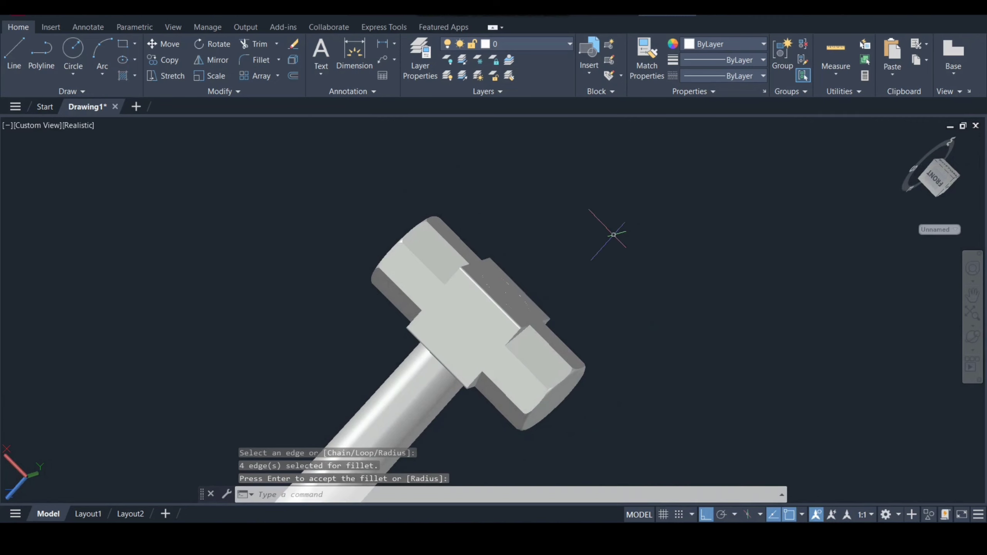
{"action": "scroll", "coordinate": [766, 291], "scroll_direction": "down", "scroll_amount": 3}
{"action": "scroll", "coordinate": [756, 295], "scroll_direction": "down", "scroll_amount": 2}
{"action": "middle_click_drag", "start_coordinate": [751, 311], "coordinate": [696, 249]}
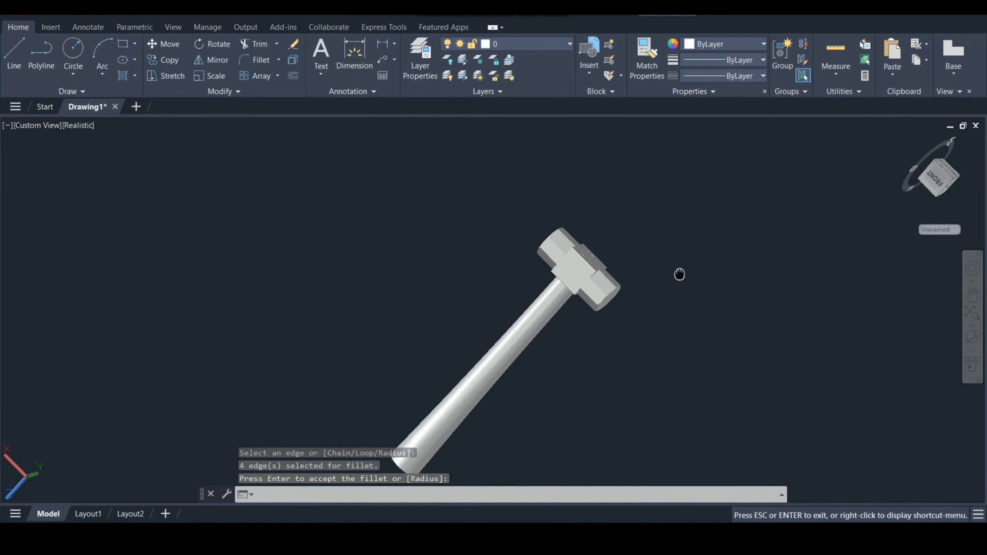
{"action": "key", "text": "Escape"}
{"action": "left_click", "coordinate": [972, 337]}
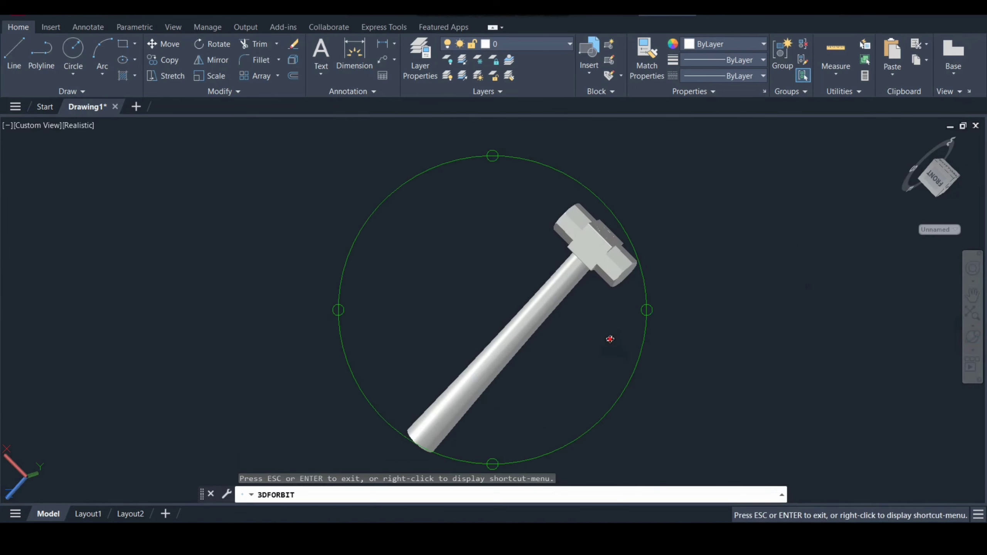
{"action": "left_click_drag", "start_coordinate": [610, 338], "coordinate": [319, 222]}
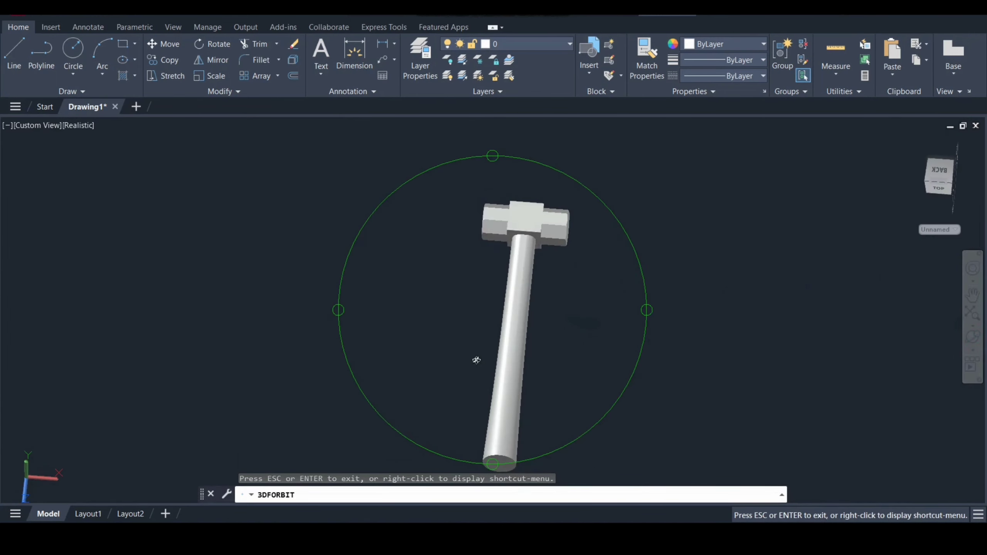
{"action": "mouse_move", "coordinate": [476, 360]}
{"action": "left_mouse_down"}
{"action": "mouse_move", "coordinate": [423, 238]}
{"action": "mouse_move", "coordinate": [480, 203]}
{"action": "left_mouse_up"}
{"action": "key", "text": "Escape"}
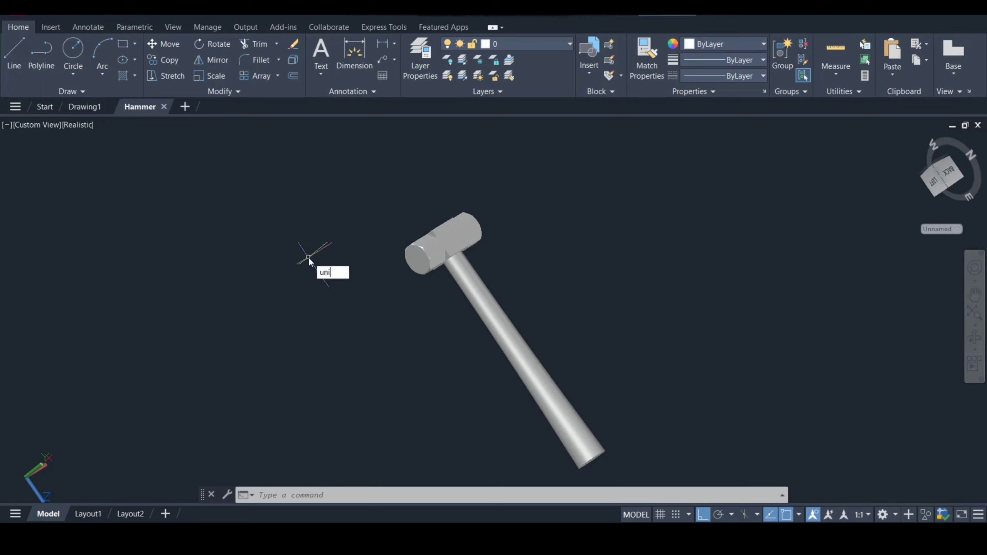
Step: Union the three hammer-head solids into one and orbit to a side-on view
{"action": "key", "text": "Return"}
{"action": "left_click", "coordinate": [423, 257]}
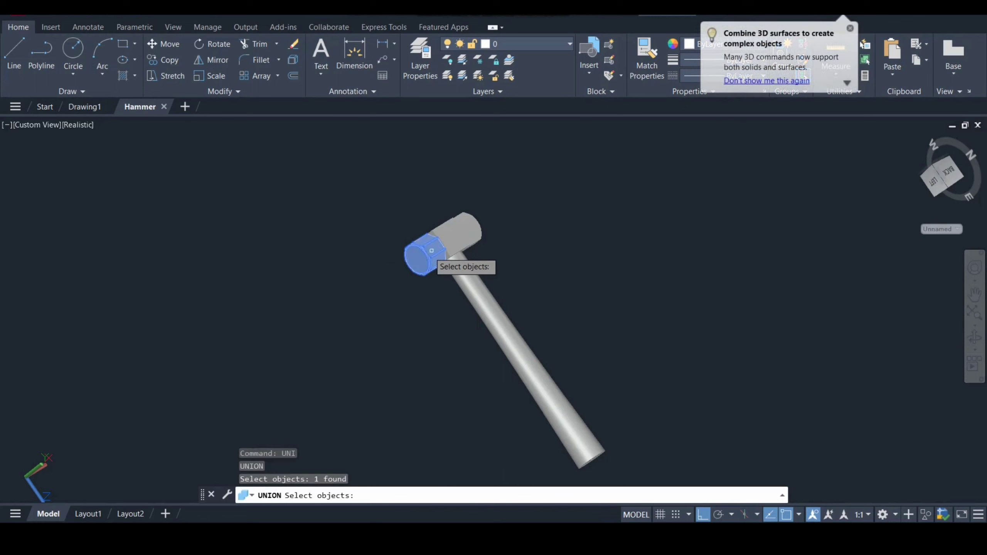
{"action": "left_click", "coordinate": [448, 241]}
{"action": "left_click", "coordinate": [470, 232]}
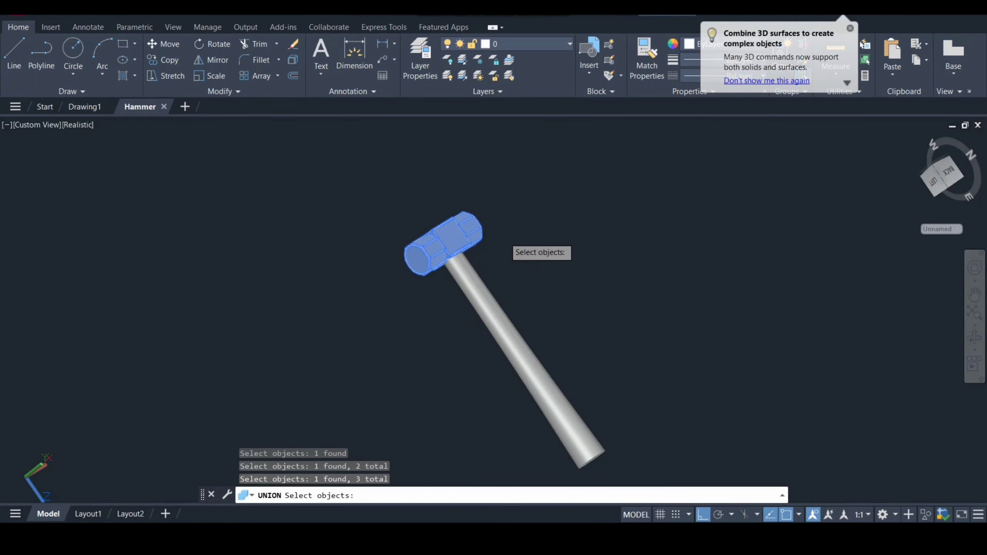
{"action": "key", "text": "Return"}
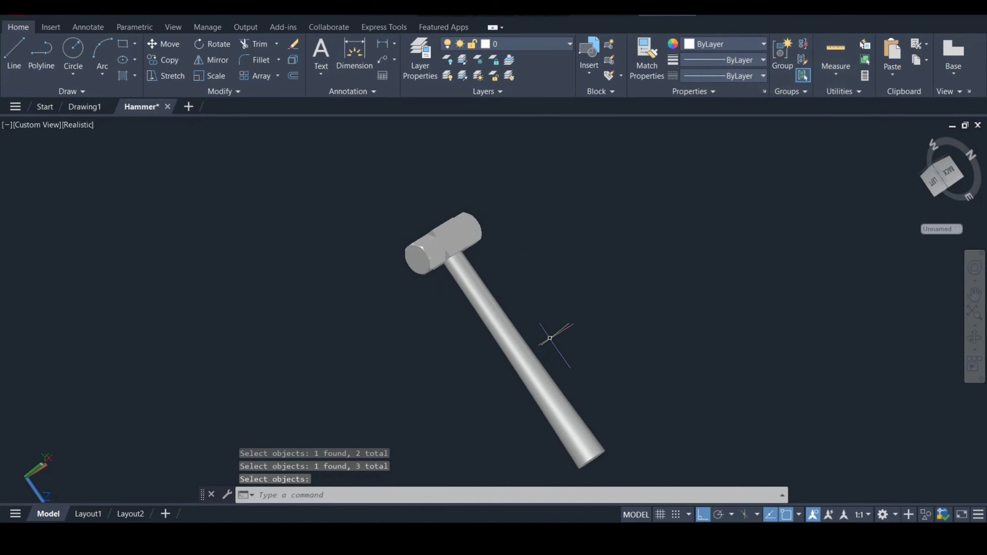
{"action": "left_click", "coordinate": [974, 337]}
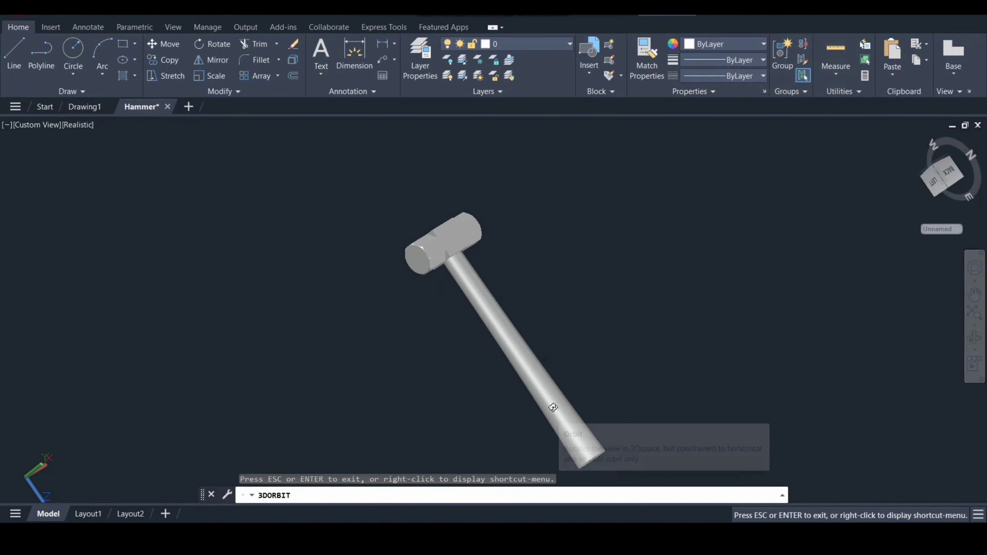
{"action": "mouse_move", "coordinate": [515, 392]}
{"action": "left_mouse_down"}
{"action": "mouse_move", "coordinate": [511, 330]}
{"action": "mouse_move", "coordinate": [601, 313]}
{"action": "mouse_move", "coordinate": [622, 319]}
{"action": "mouse_move", "coordinate": [491, 325]}
{"action": "left_mouse_up"}
{"action": "scroll", "coordinate": [492, 326], "scroll_direction": "up", "scroll_amount": 1}
{"action": "scroll", "coordinate": [544, 311], "scroll_direction": "up", "scroll_amount": 2}
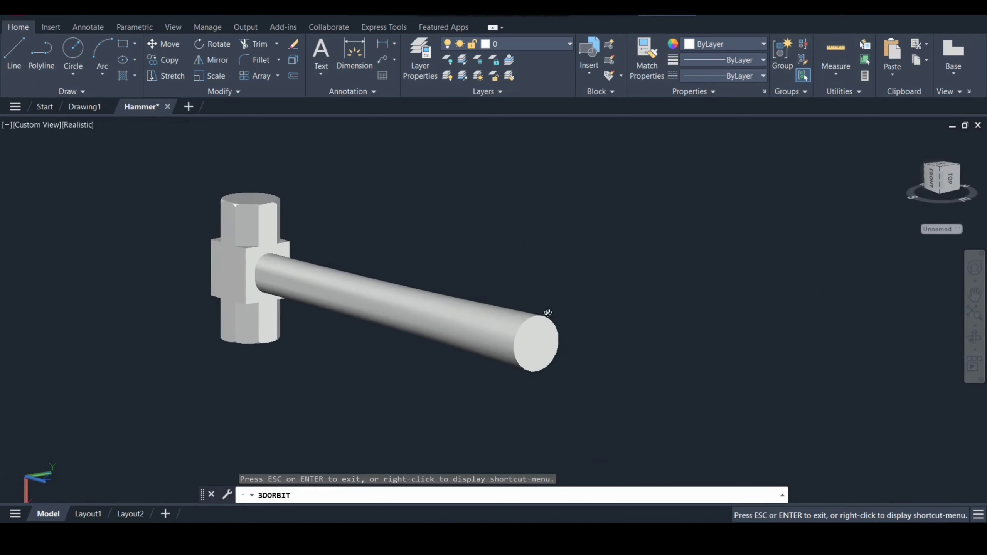
{"action": "scroll", "coordinate": [467, 263], "scroll_direction": "up", "scroll_amount": 3}
Step: Round the handle's circular end edge with a radius-1 FILLETEDGE
{"action": "key", "text": "Escape"}
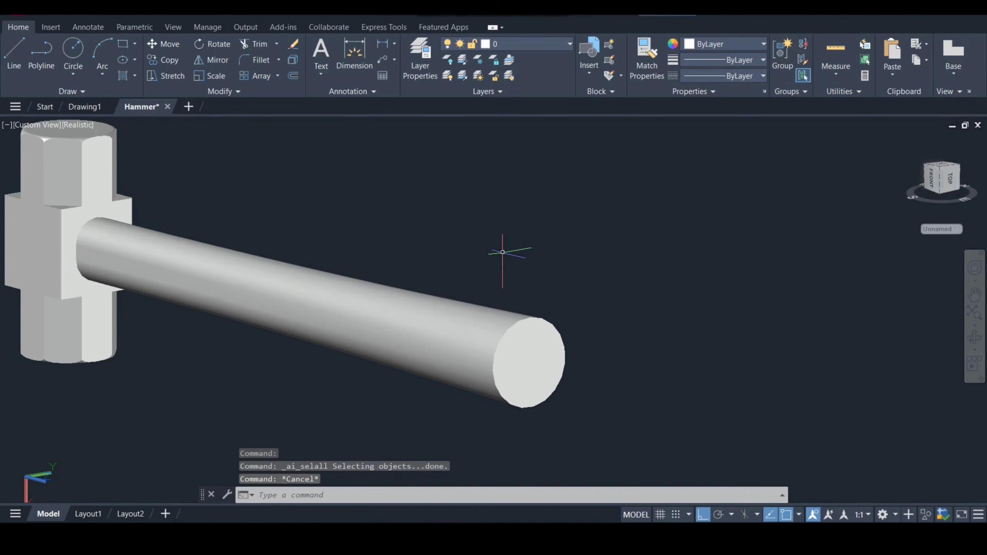
{"action": "type", "text": "fil"}
{"action": "key", "text": "Down"}
{"action": "key", "text": "Return"}
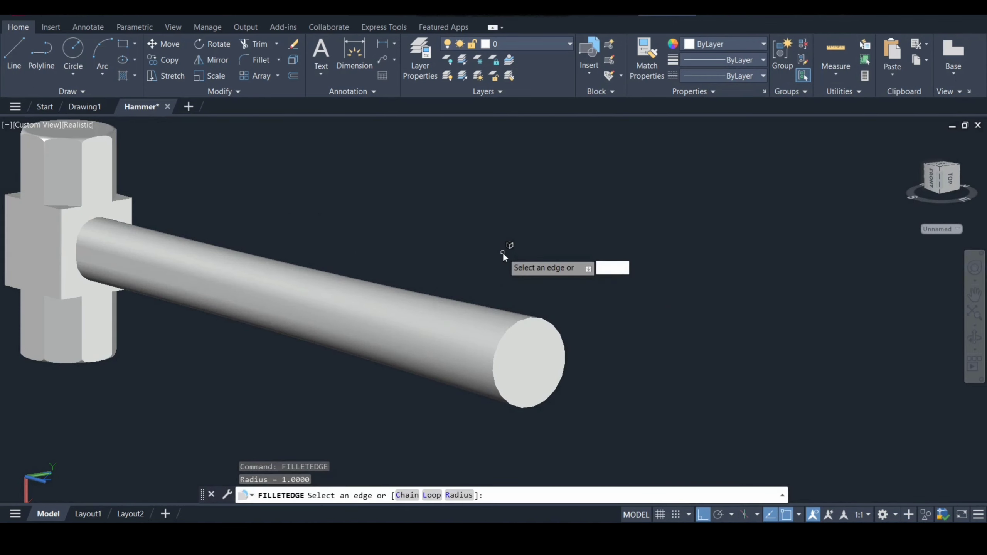
{"action": "key", "text": "Return"}
{"action": "type", "text": "1"}
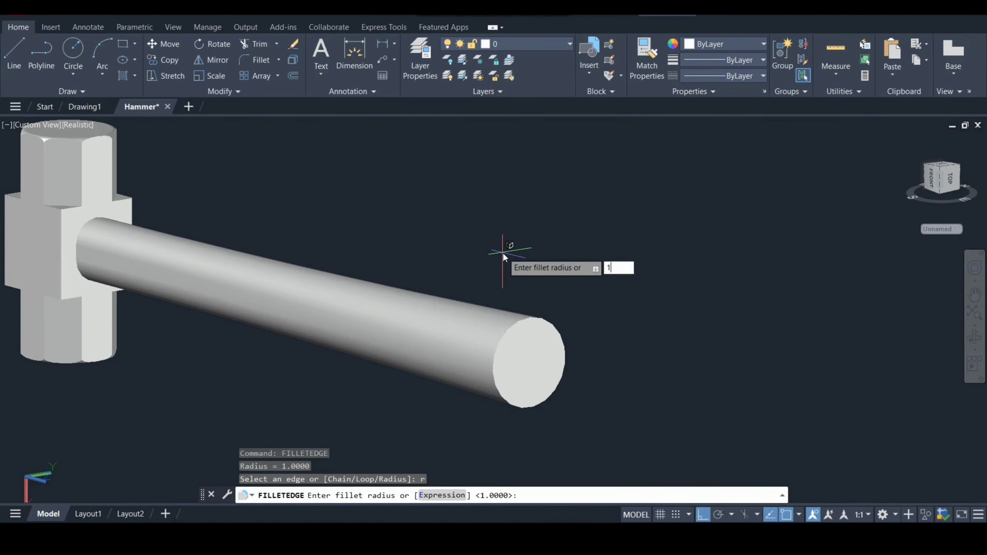
{"action": "key", "text": "Return"}
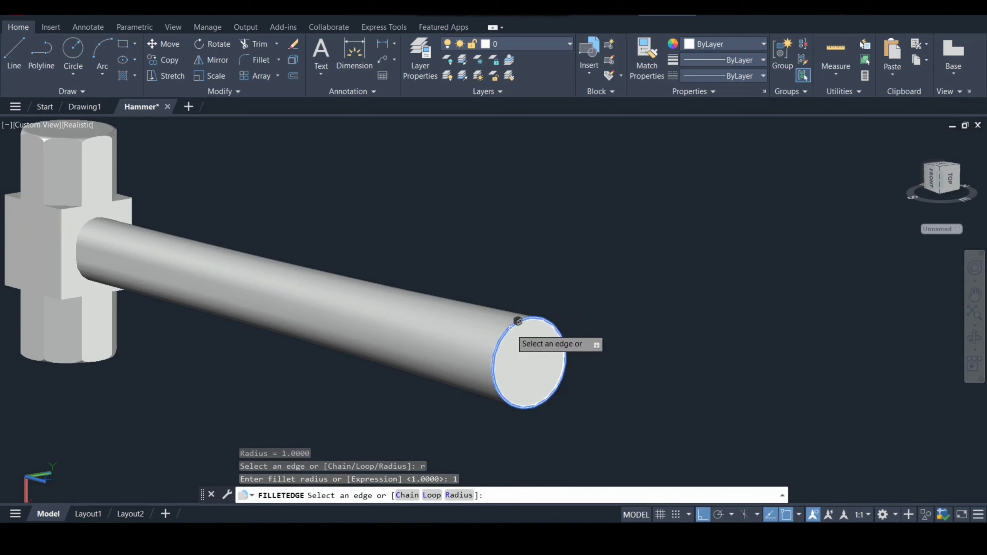
{"action": "left_click", "coordinate": [517, 321]}
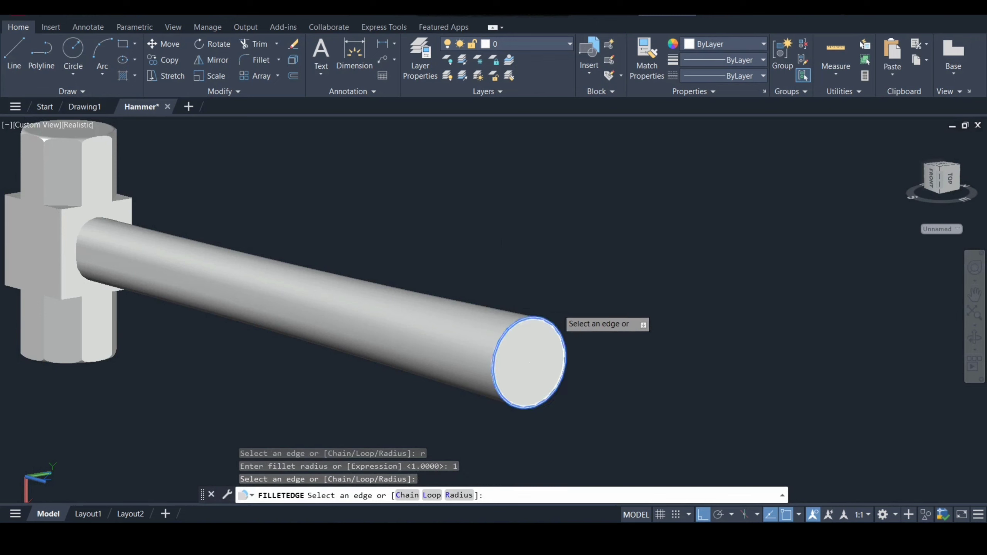
{"action": "key", "text": "Return"}
{"action": "key", "text": "Return"}
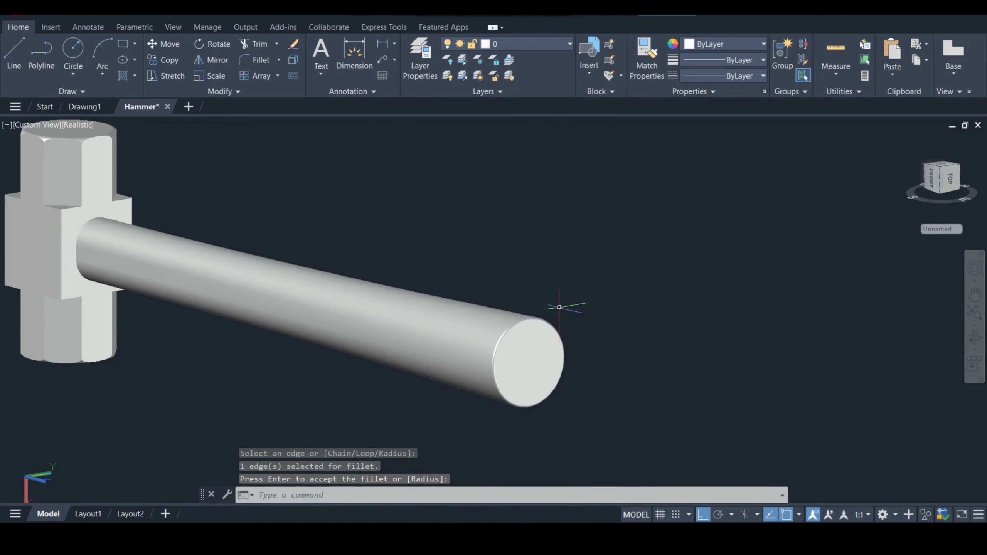
{"action": "scroll", "coordinate": [625, 309], "scroll_direction": "down", "scroll_amount": 2}
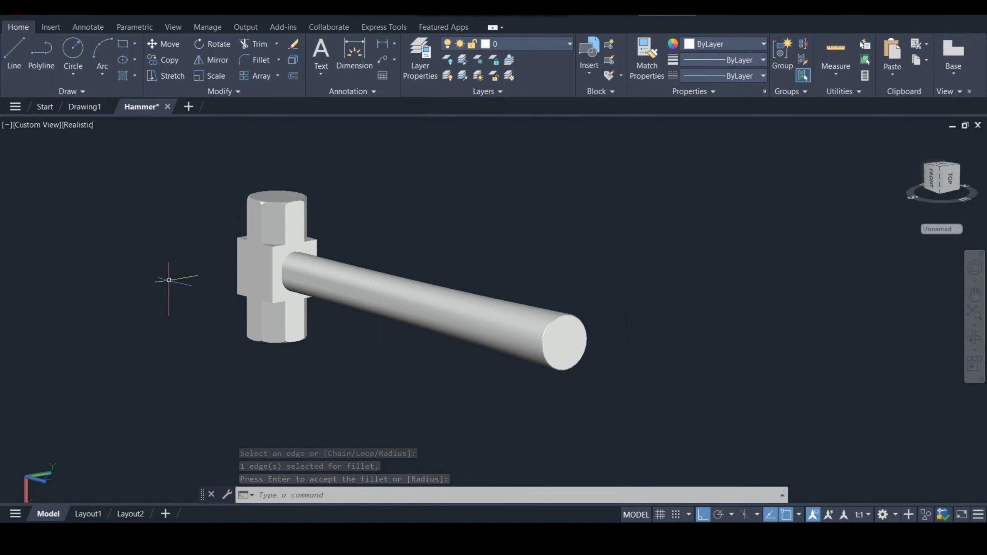
Step: Give the handle the Teak solid-stained wood material from the Wood library
{"action": "type", "text": "rmat"}
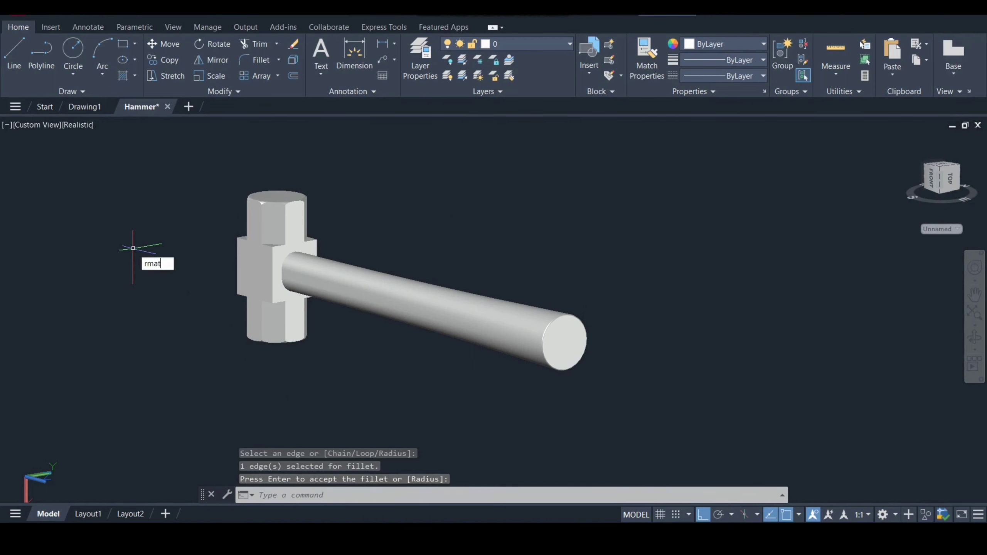
{"action": "key", "text": "Return"}
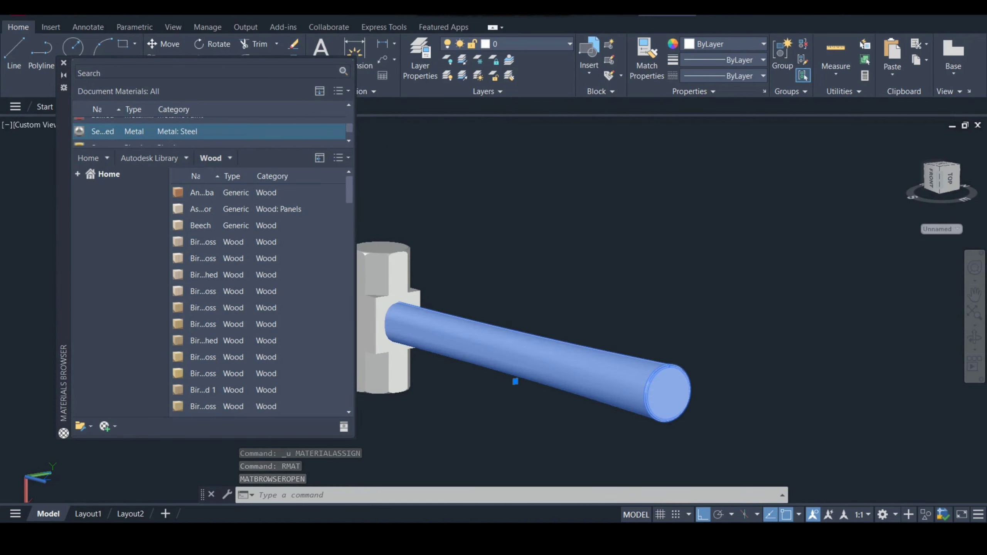
{"action": "left_click", "coordinate": [516, 350]}
{"action": "scroll", "coordinate": [293, 342], "scroll_direction": "down", "scroll_amount": 5}
{"action": "scroll", "coordinate": [294, 341], "scroll_direction": "down", "scroll_amount": 2}
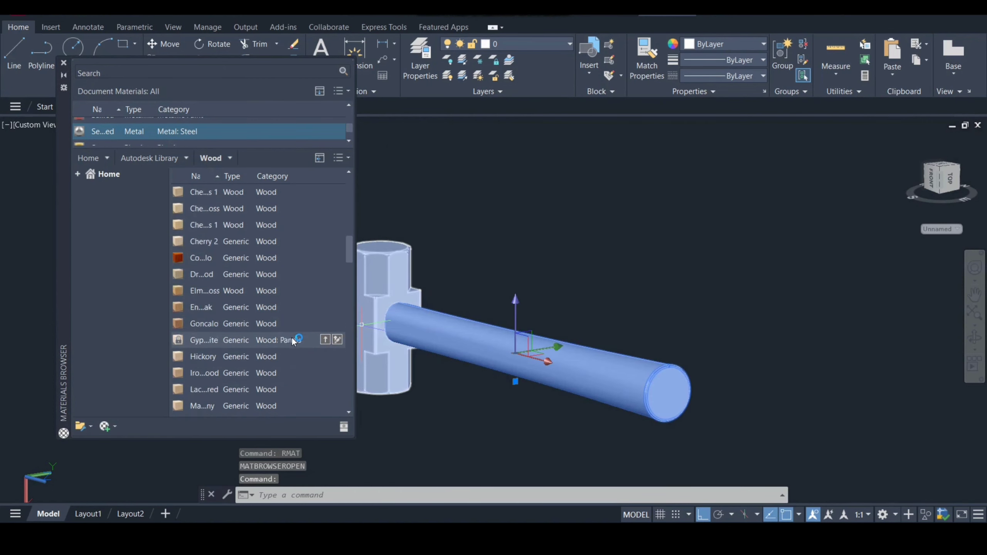
{"action": "scroll", "coordinate": [292, 340], "scroll_direction": "down", "scroll_amount": 2}
{"action": "scroll", "coordinate": [292, 341], "scroll_direction": "down", "scroll_amount": 5}
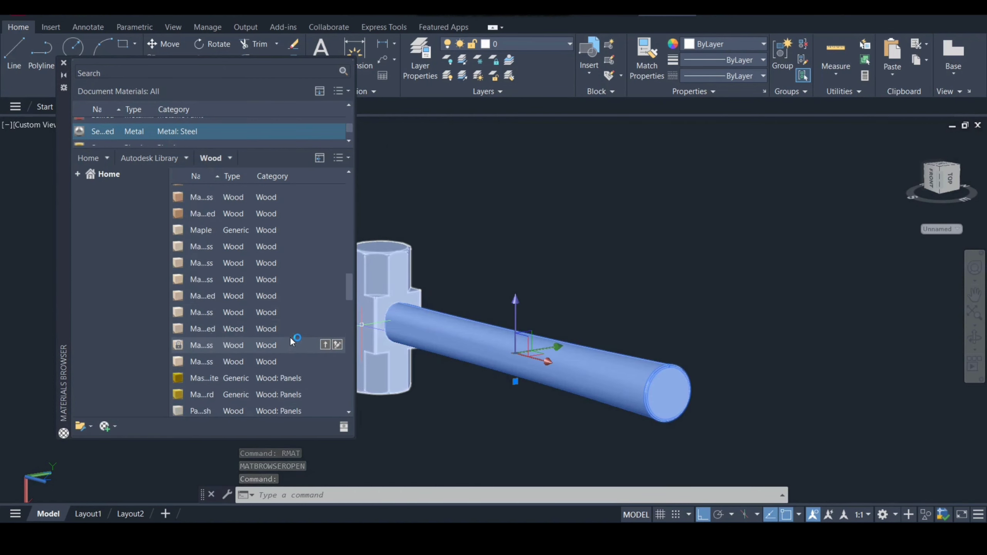
{"action": "scroll", "coordinate": [292, 339], "scroll_direction": "down", "scroll_amount": 4}
{"action": "scroll", "coordinate": [292, 339], "scroll_direction": "down", "scroll_amount": 1}
{"action": "scroll", "coordinate": [291, 339], "scroll_direction": "down", "scroll_amount": 3}
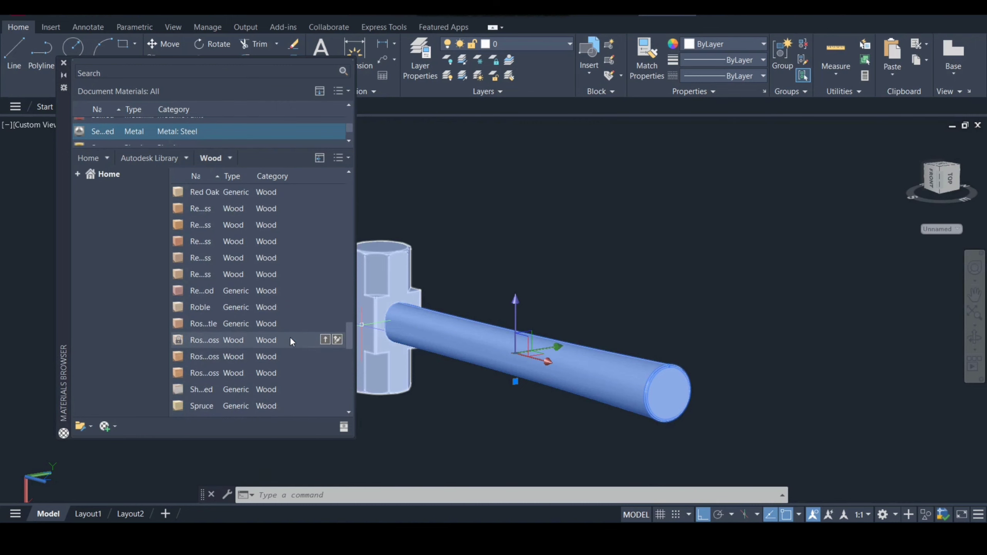
{"action": "scroll", "coordinate": [280, 342], "scroll_direction": "down", "scroll_amount": 3}
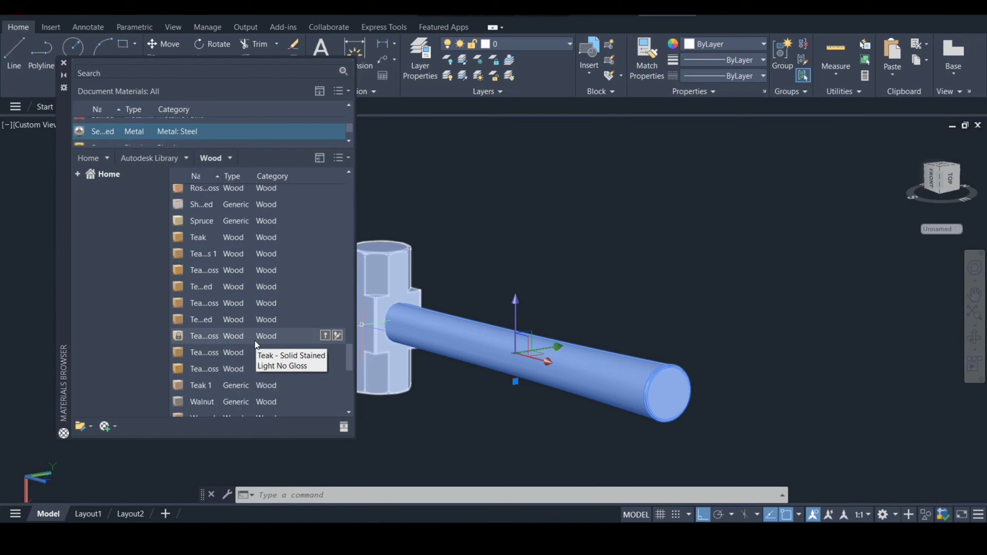
{"action": "left_click", "coordinate": [324, 337]}
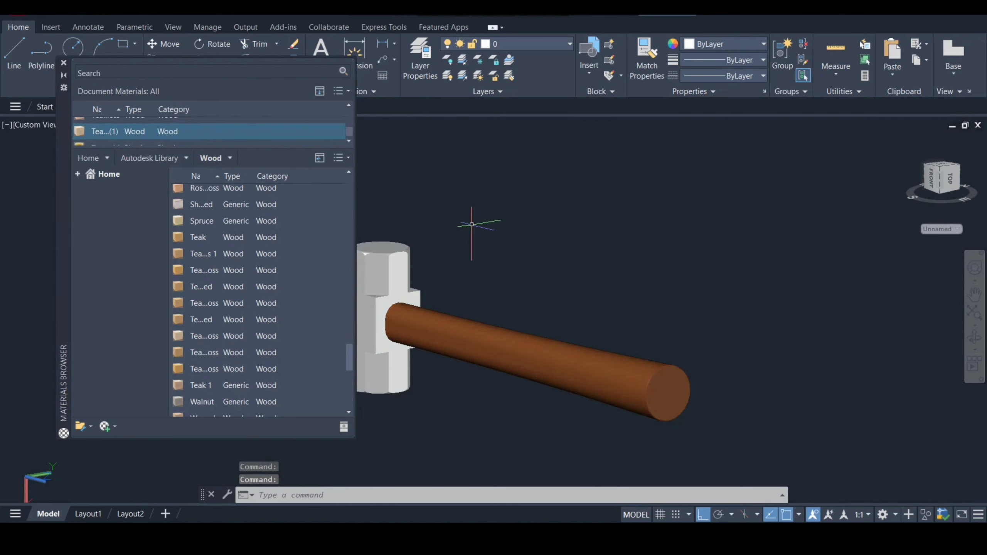
Step: Apply a dark Metal: Steel library material to the hammer head
{"action": "left_click", "coordinate": [186, 158]}
{"action": "left_click", "coordinate": [134, 309]}
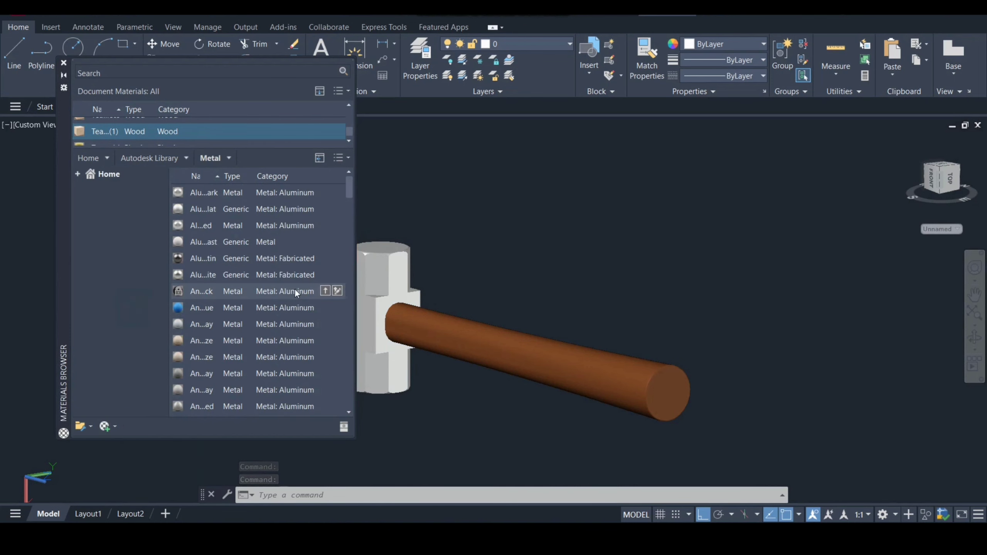
{"action": "scroll", "coordinate": [258, 321], "scroll_direction": "down", "scroll_amount": 2}
{"action": "scroll", "coordinate": [272, 342], "scroll_direction": "down", "scroll_amount": 3}
{"action": "scroll", "coordinate": [274, 344], "scroll_direction": "down", "scroll_amount": 3}
{"action": "scroll", "coordinate": [273, 345], "scroll_direction": "down", "scroll_amount": 3}
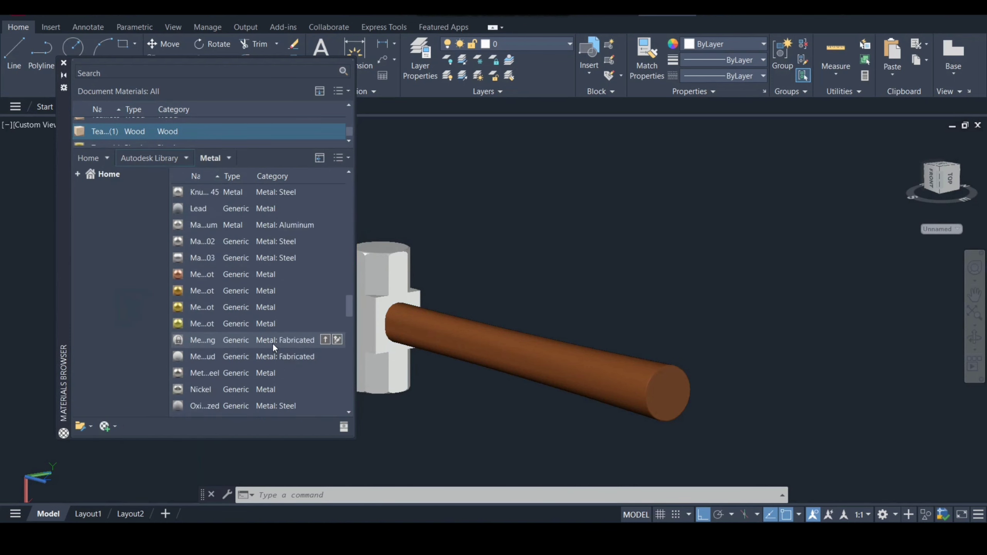
{"action": "scroll", "coordinate": [273, 344], "scroll_direction": "down", "scroll_amount": 3}
{"action": "scroll", "coordinate": [273, 345], "scroll_direction": "down", "scroll_amount": 2}
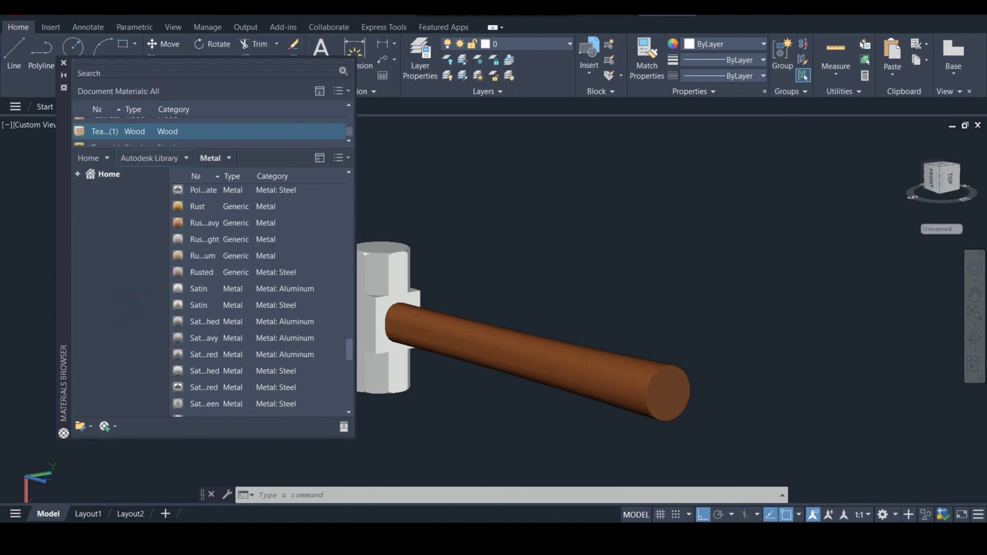
{"action": "left_click", "coordinate": [384, 267]}
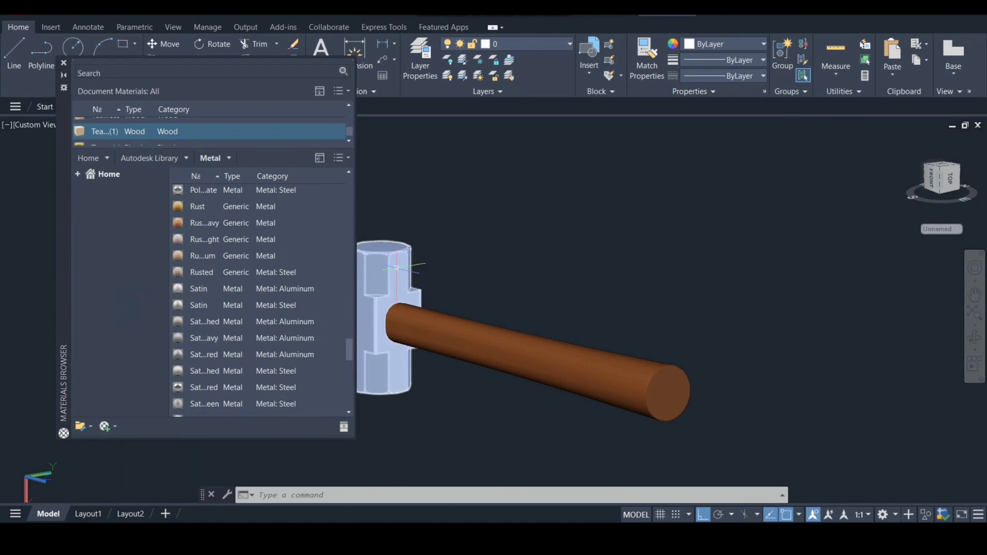
{"action": "scroll", "coordinate": [273, 322], "scroll_direction": "down", "scroll_amount": 2}
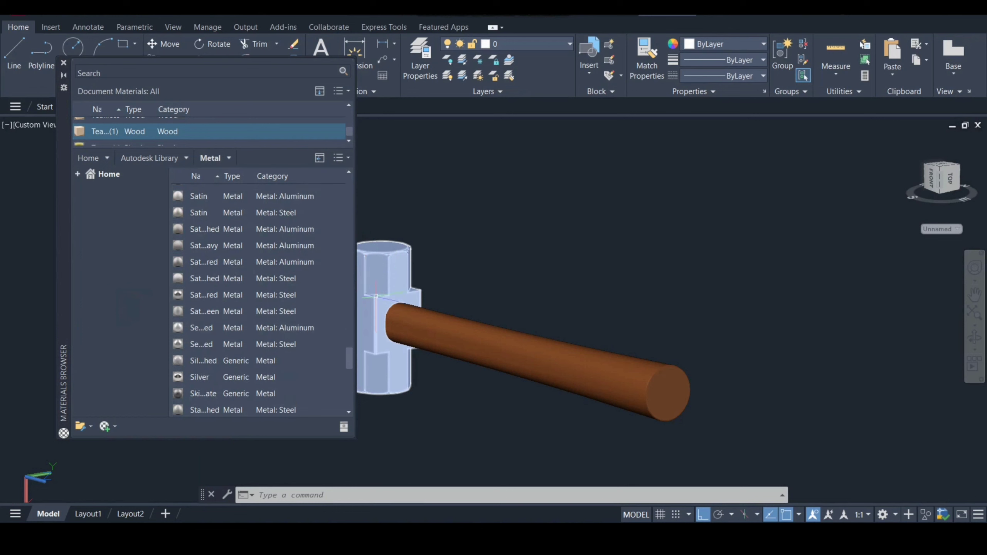
{"action": "left_click", "coordinate": [383, 281]}
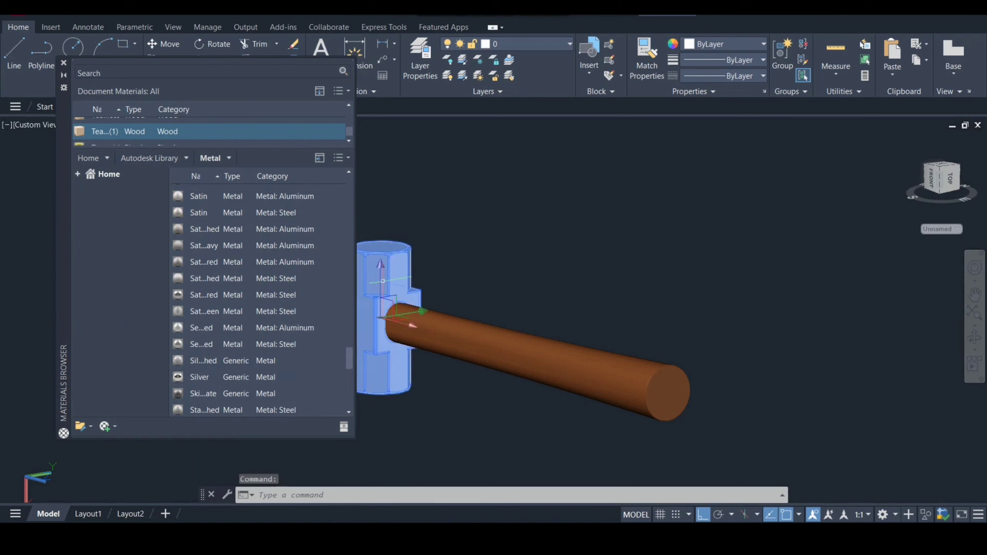
{"action": "left_click", "coordinate": [331, 343]}
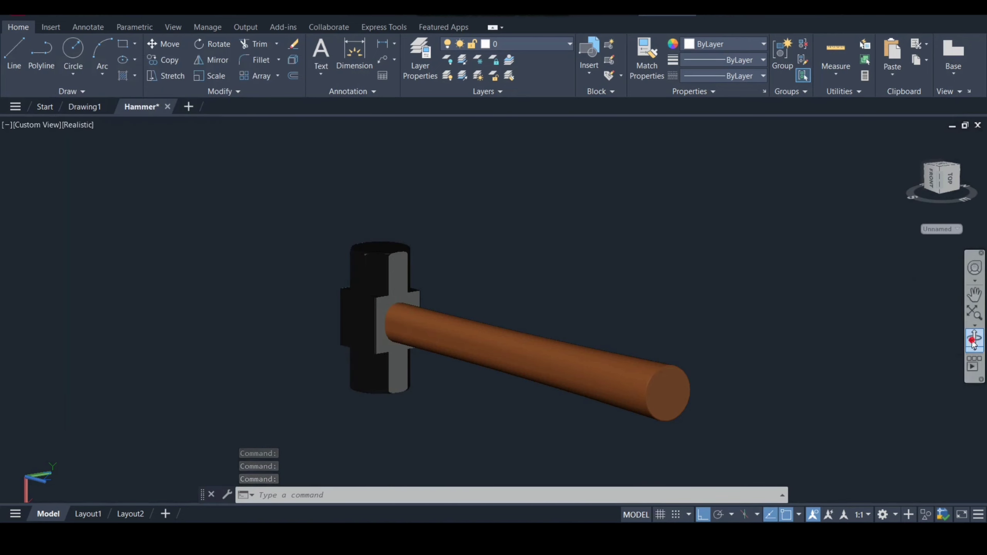
{"action": "left_click", "coordinate": [973, 340]}
{"action": "mouse_move", "coordinate": [392, 286]}
{"action": "left_mouse_down"}
{"action": "mouse_move", "coordinate": [449, 297]}
{"action": "mouse_move", "coordinate": [530, 280]}
{"action": "mouse_move", "coordinate": [594, 198]}
{"action": "mouse_move", "coordinate": [575, 172]}
{"action": "mouse_move", "coordinate": [432, 230]}
{"action": "mouse_move", "coordinate": [463, 239]}
{"action": "mouse_move", "coordinate": [436, 244]}
{"action": "left_mouse_up"}
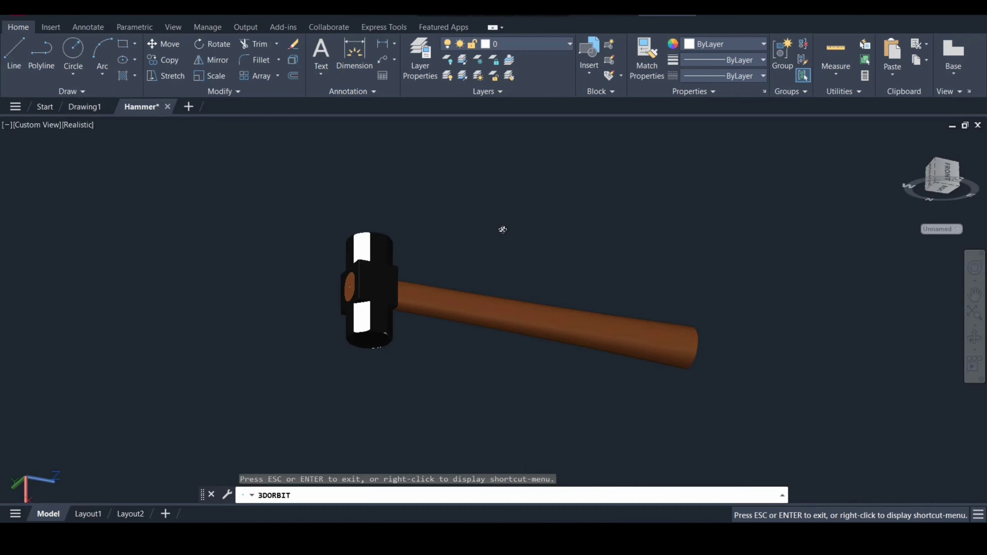